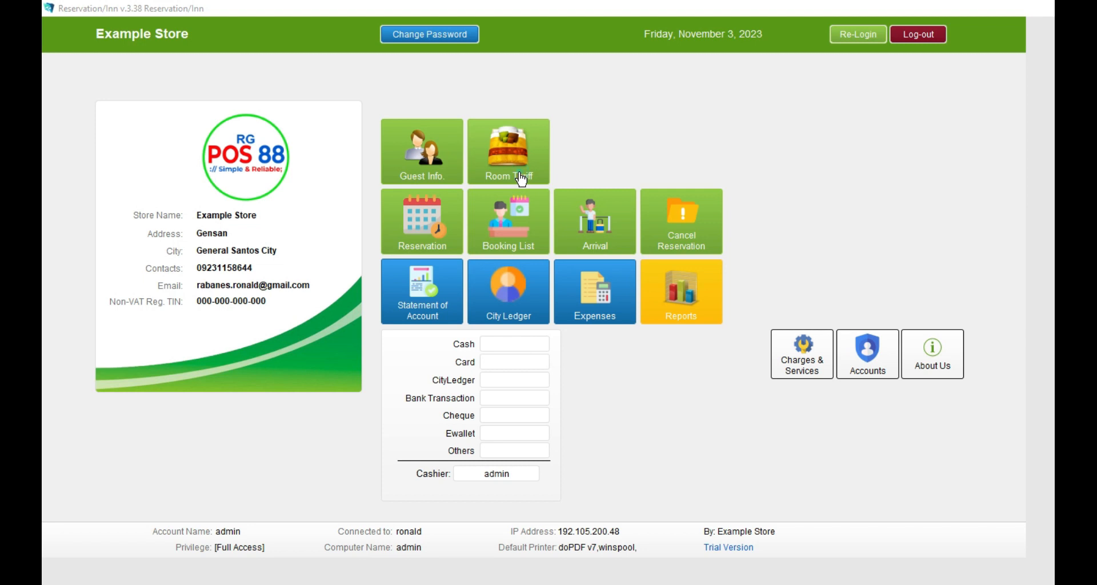
# Open the room tariff records and view the Family01 room's details.
pyautogui.click(521, 180)
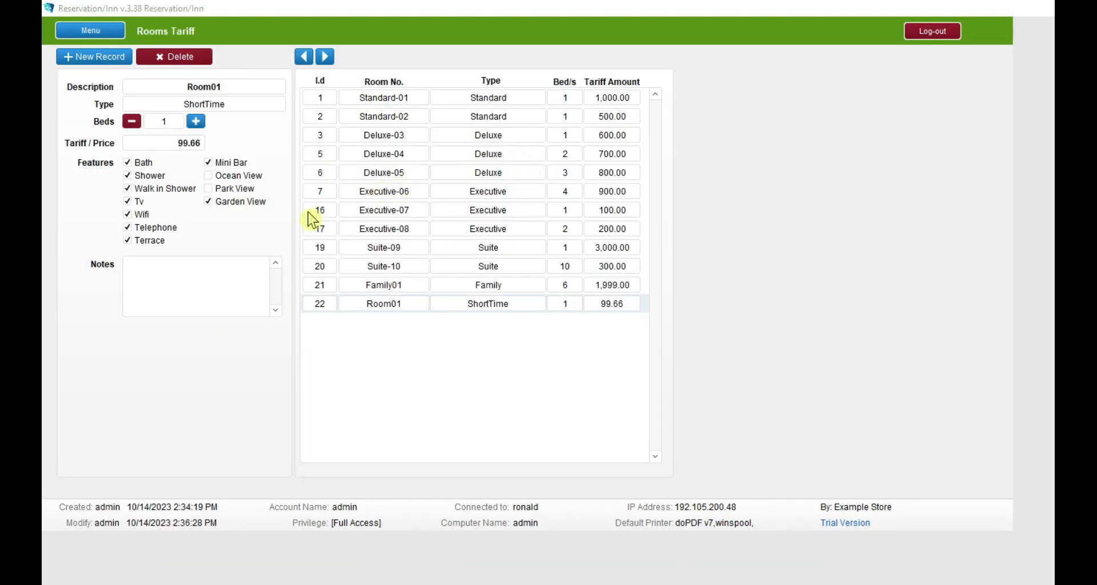
pyautogui.click(420, 210)
pyautogui.click(461, 118)
pyautogui.click(452, 280)
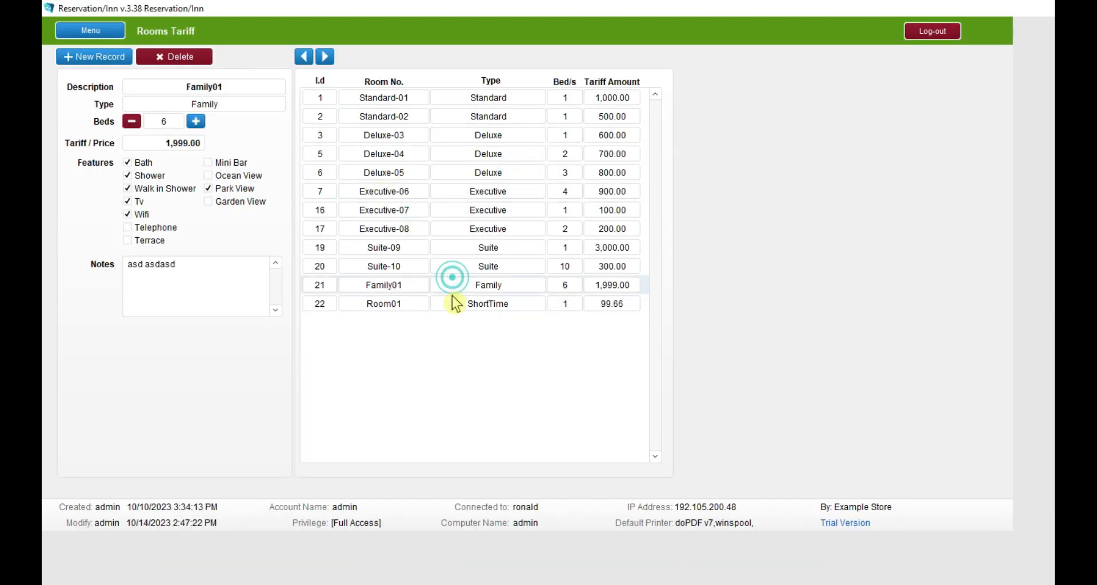
# Add a new room record described as Suite 01, with type Suite, 2 beds and a tariff of 5000.
pyautogui.click(97, 56)
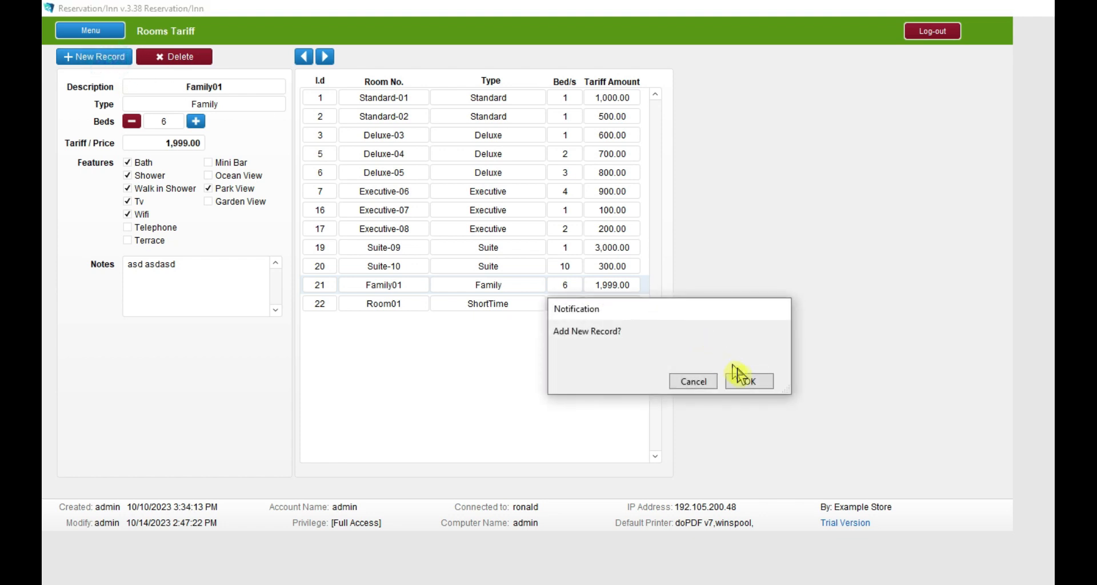
pyautogui.click(752, 385)
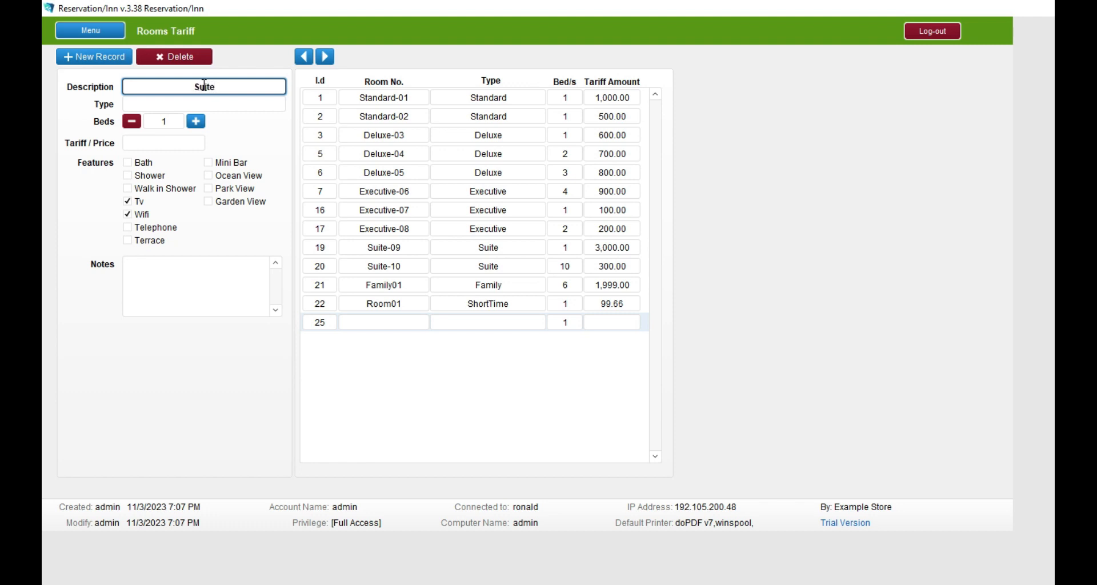
pyautogui.click(208, 103)
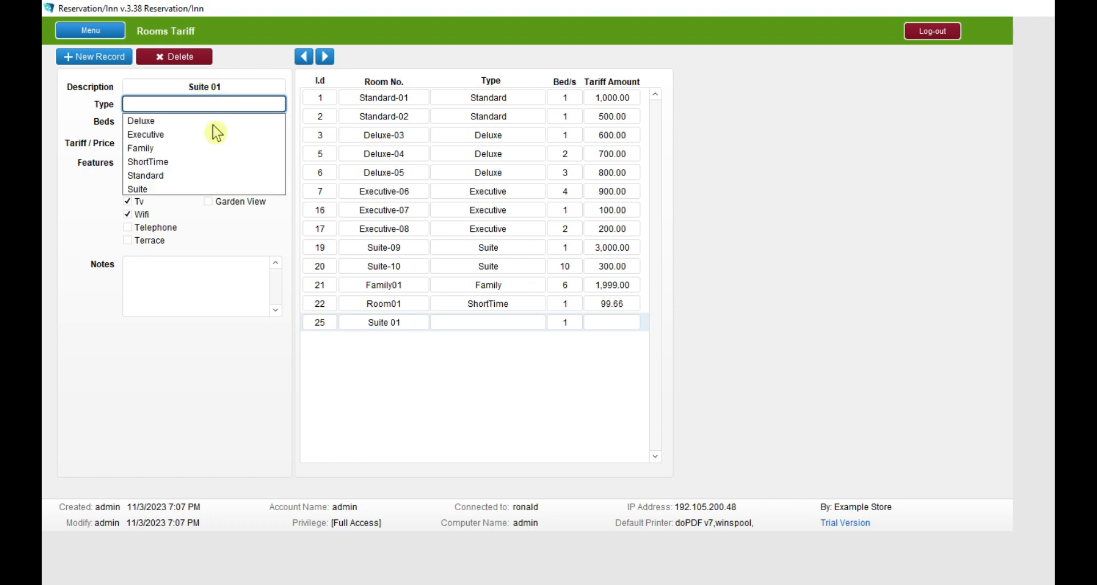
pyautogui.click(162, 188)
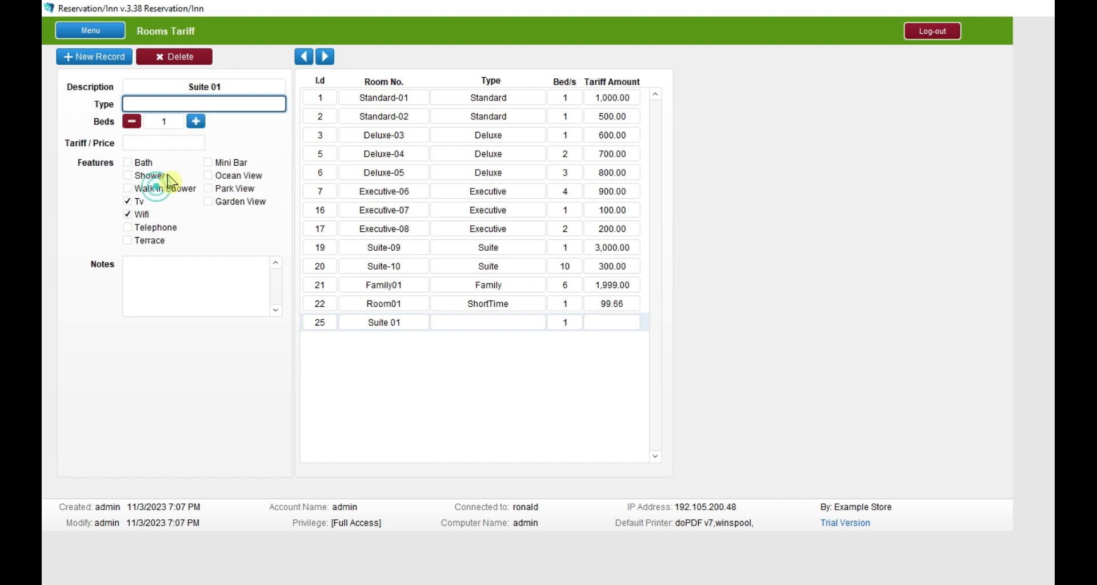
pyautogui.click(195, 122)
pyautogui.click(182, 144)
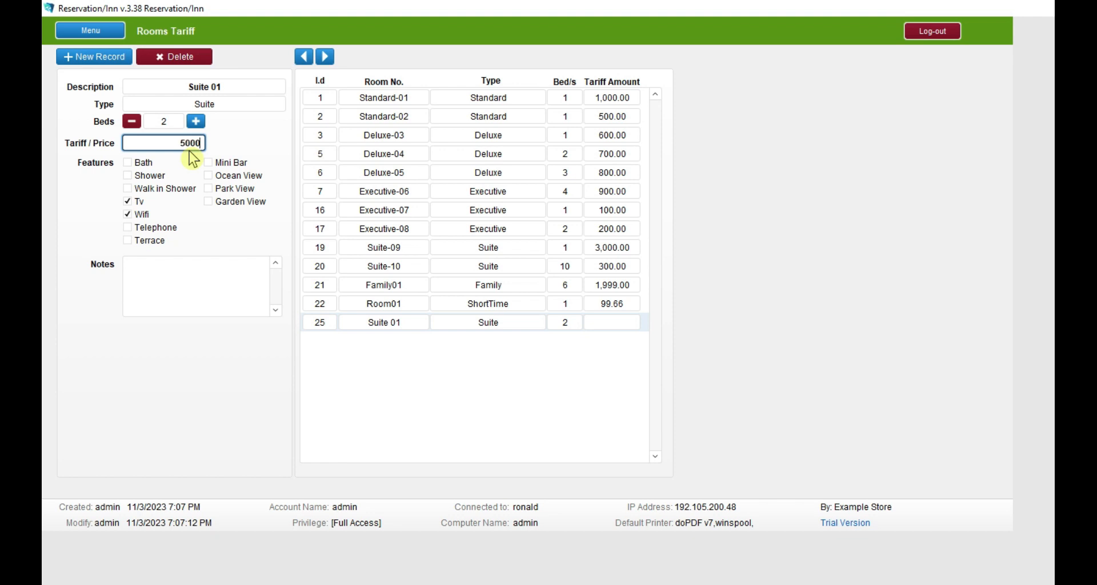
pyautogui.write('5000')
# Add Shower, Walk in Shower, Telephone, Terrace, Garden View, Park View, Ocean View and Mini Bar to Suite 01's features.
pyautogui.click(134, 176)
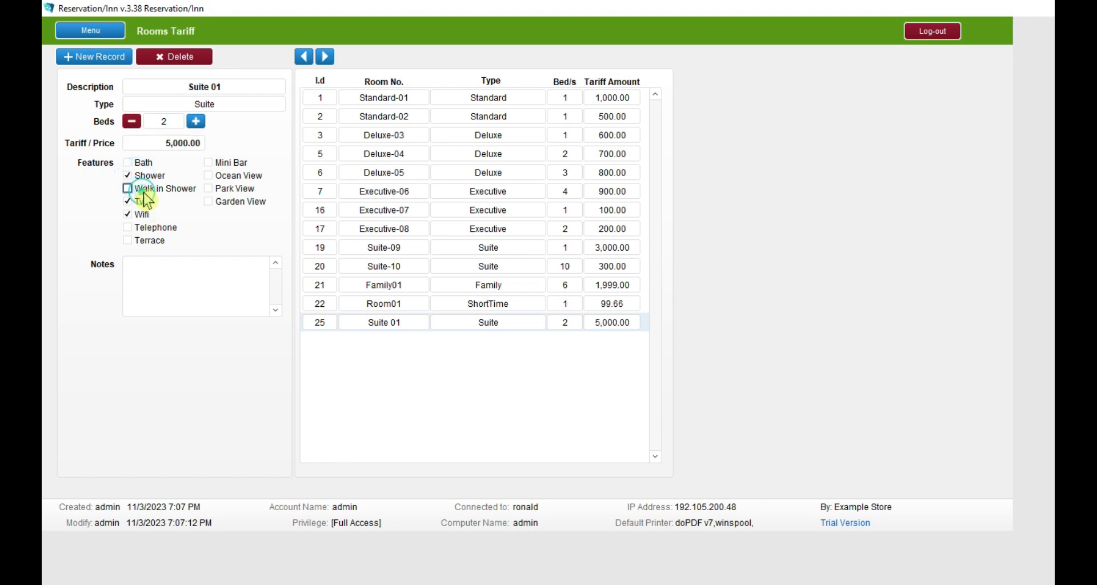
pyautogui.click(144, 192)
pyautogui.click(154, 228)
pyautogui.click(157, 241)
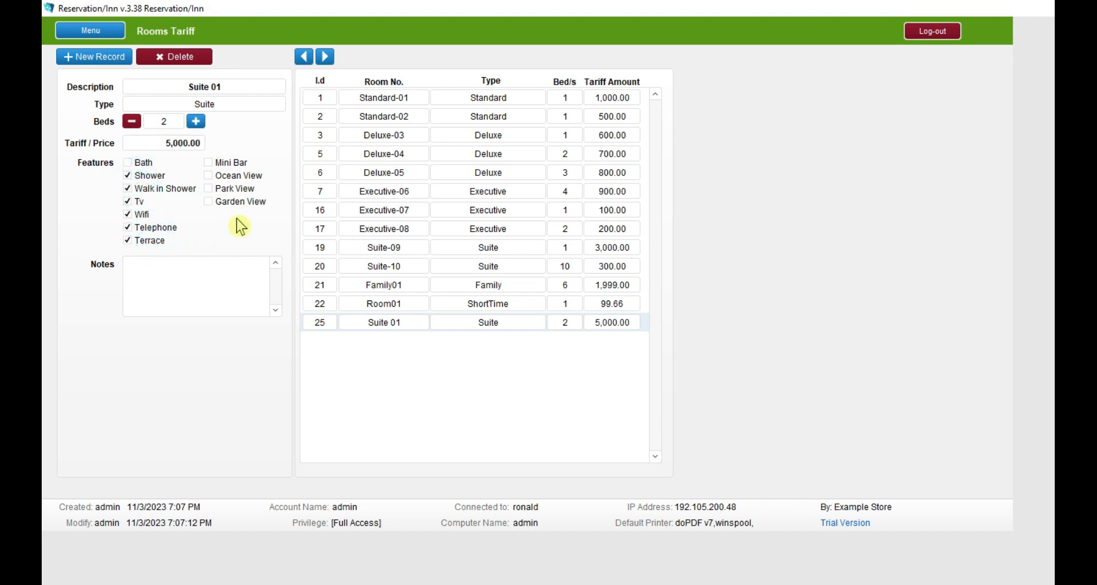
pyautogui.click(234, 203)
pyautogui.click(230, 189)
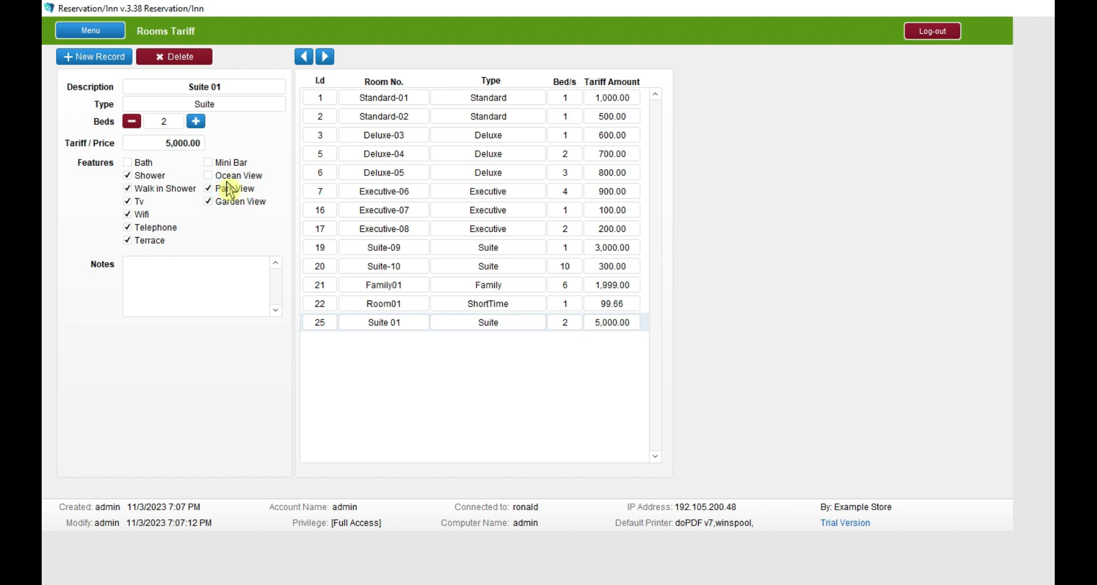
pyautogui.click(228, 176)
pyautogui.click(228, 164)
# Return to the main menu, open the reservation page and select Suite 01 among the available rooms.
pyautogui.click(91, 31)
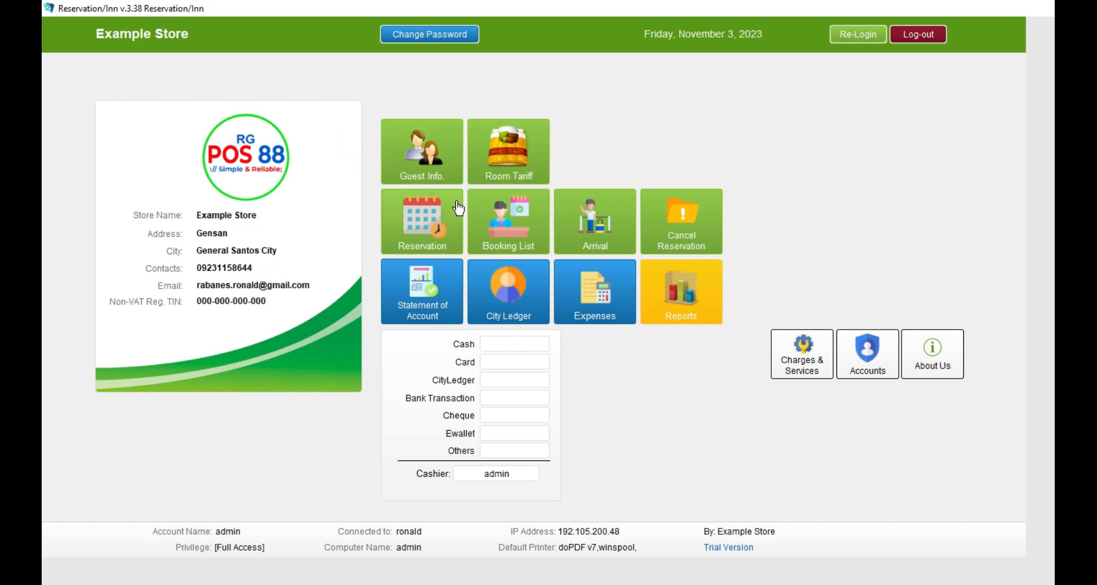
pyautogui.click(447, 246)
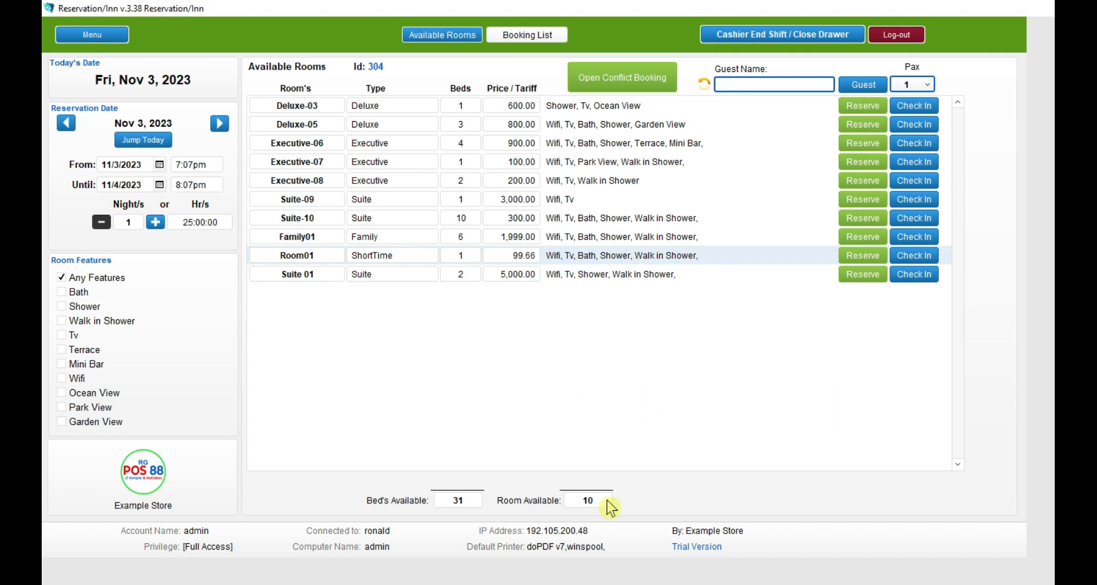
pyautogui.click(711, 276)
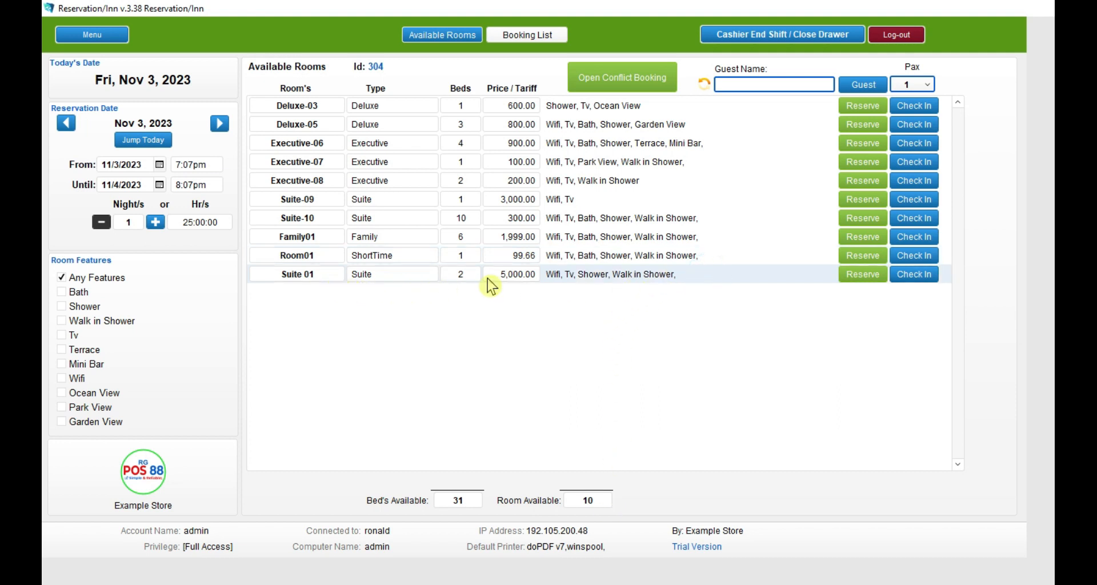
# Open the guest search for the reservation, look up the guest by first name and clear the search.
pyautogui.click(868, 87)
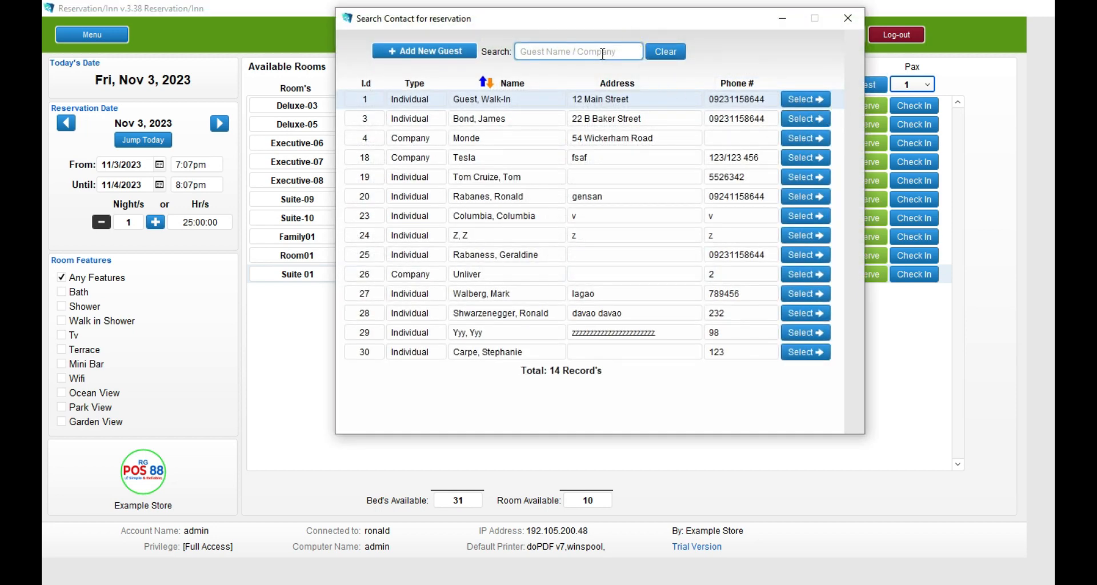
pyautogui.click(601, 54)
pyautogui.write('juan')
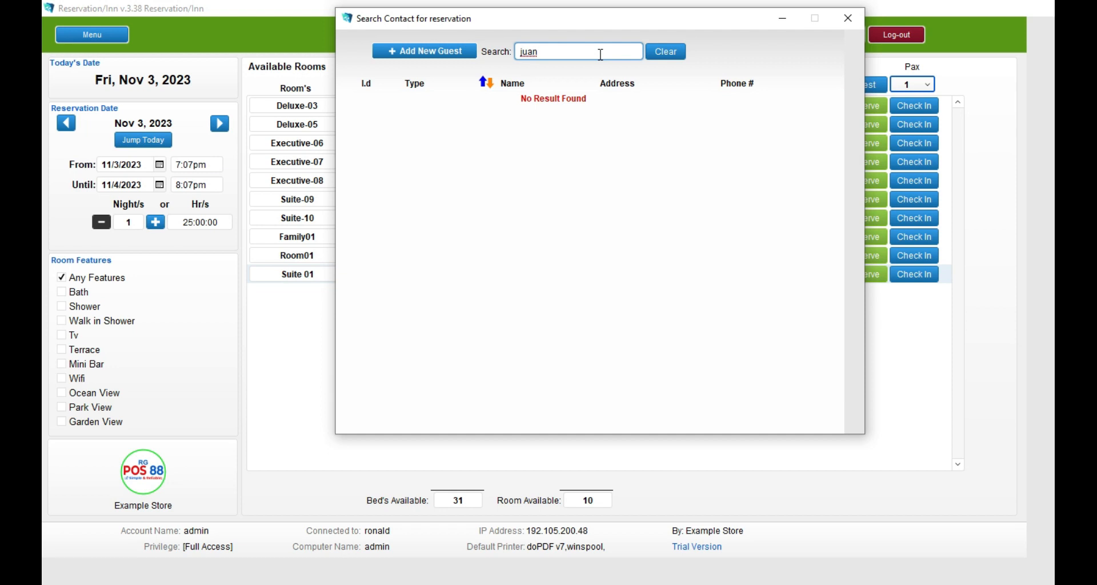
pyautogui.press('BackSpace')
pyautogui.press('BackSpace')
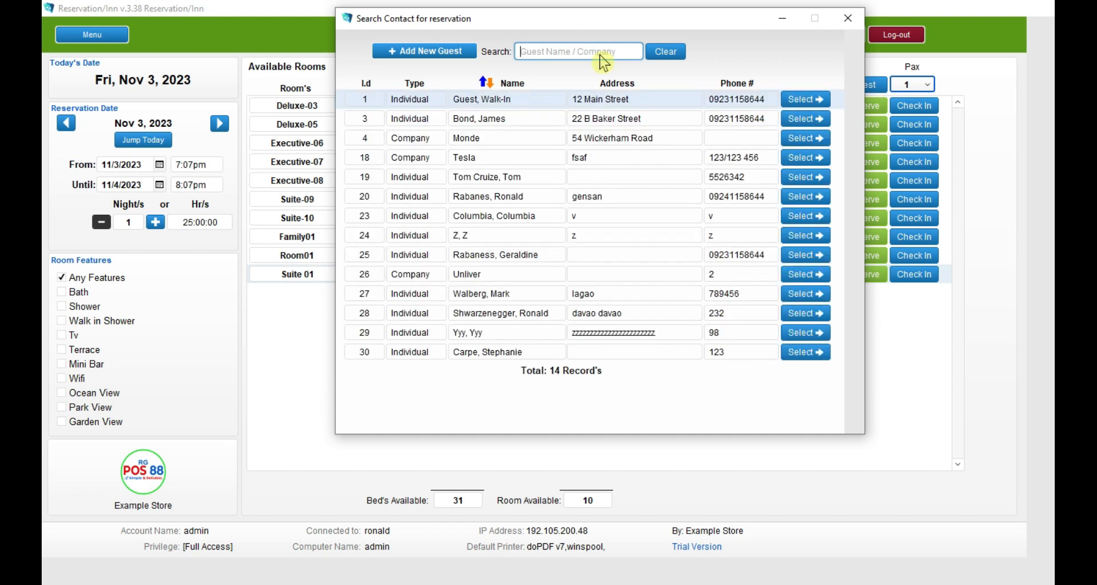
# Add a new guest of type Individual with the guest's last name, first name and phone number, and save the record.
pyautogui.click(426, 51)
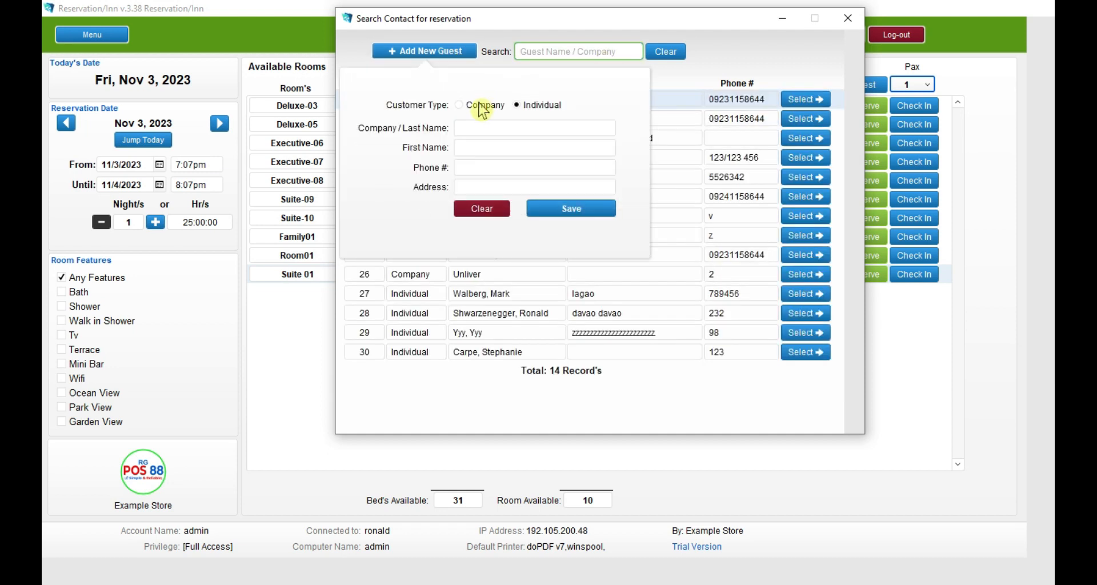
pyautogui.click(482, 108)
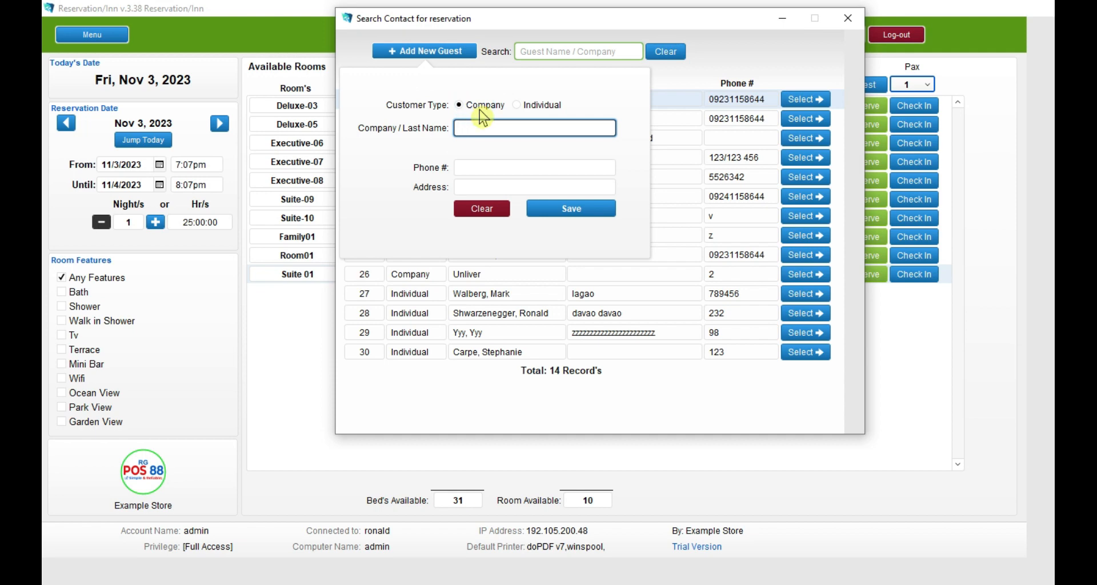
pyautogui.click(535, 106)
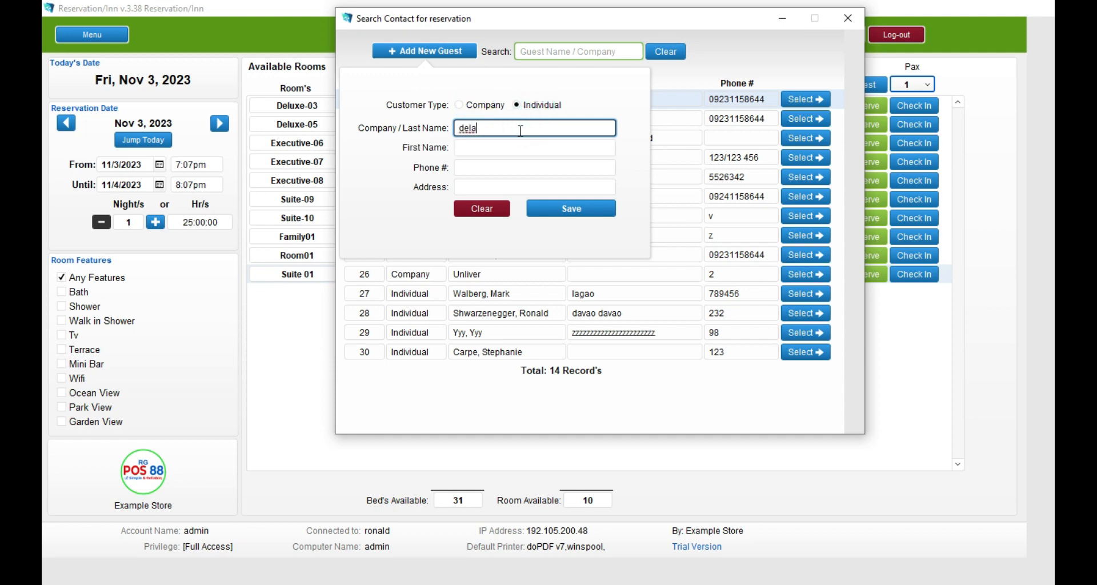
pyautogui.click(522, 140)
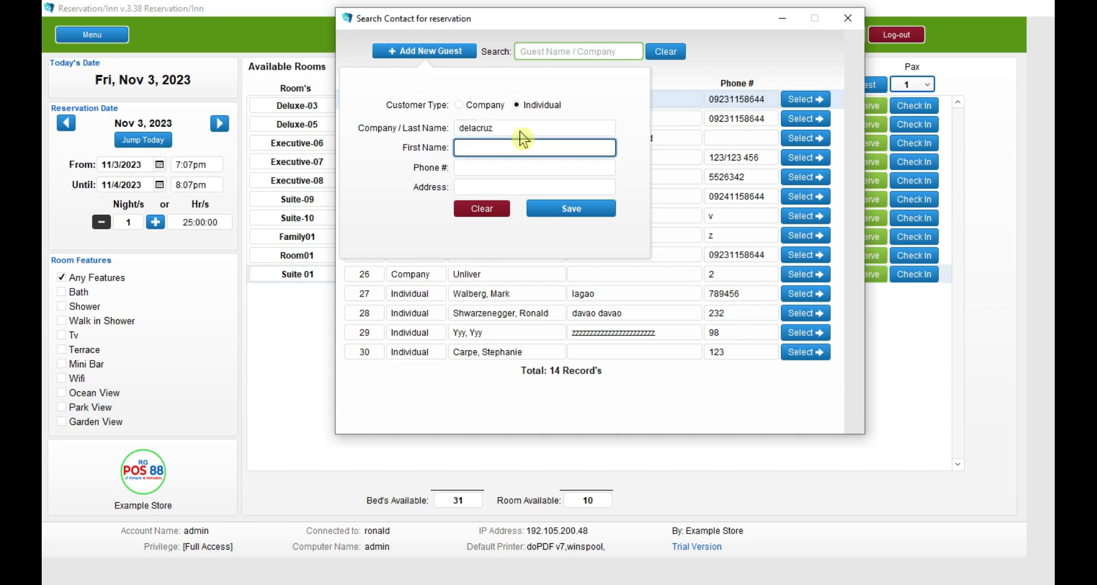
pyautogui.press('Tab')
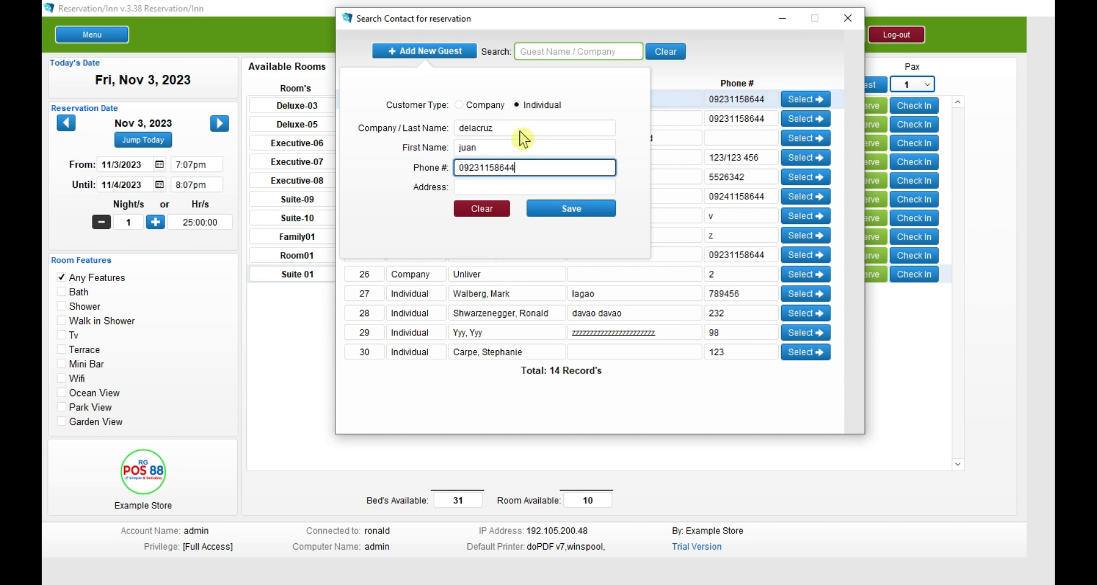
pyautogui.click(576, 208)
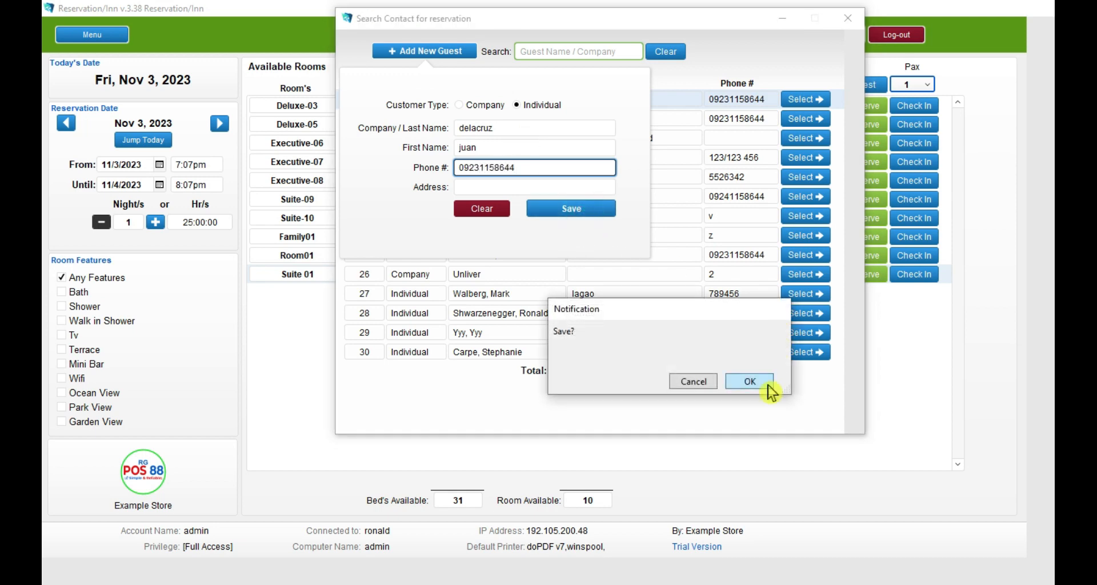
pyautogui.click(761, 381)
pyautogui.click(743, 380)
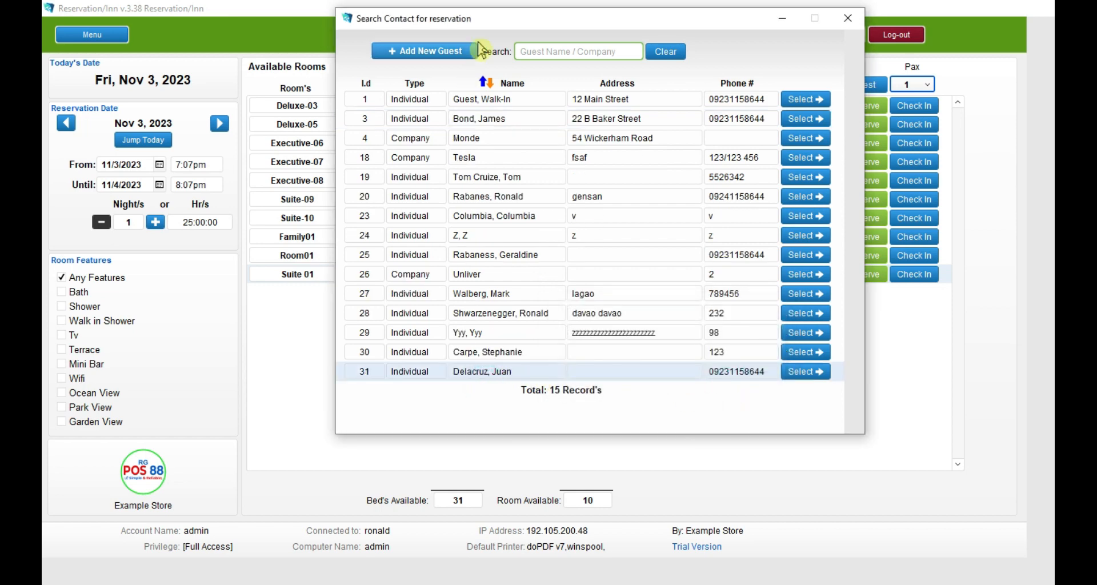
# Assign the newly added guest to the reservation and set the pax to 2.
pyautogui.moveTo(500, 21); pyautogui.dragTo(459, 40)
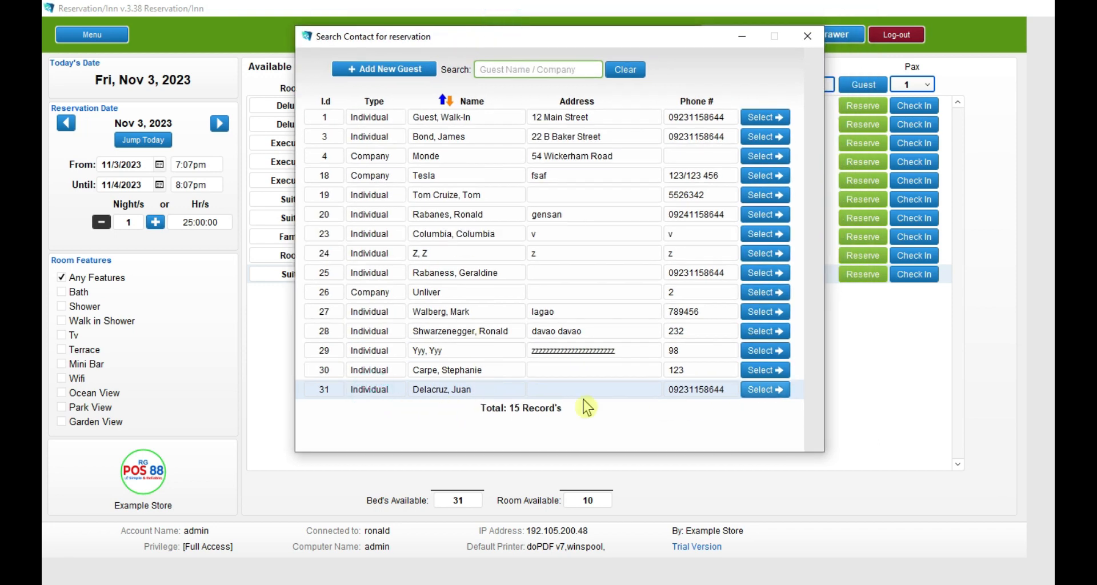
pyautogui.click(760, 399)
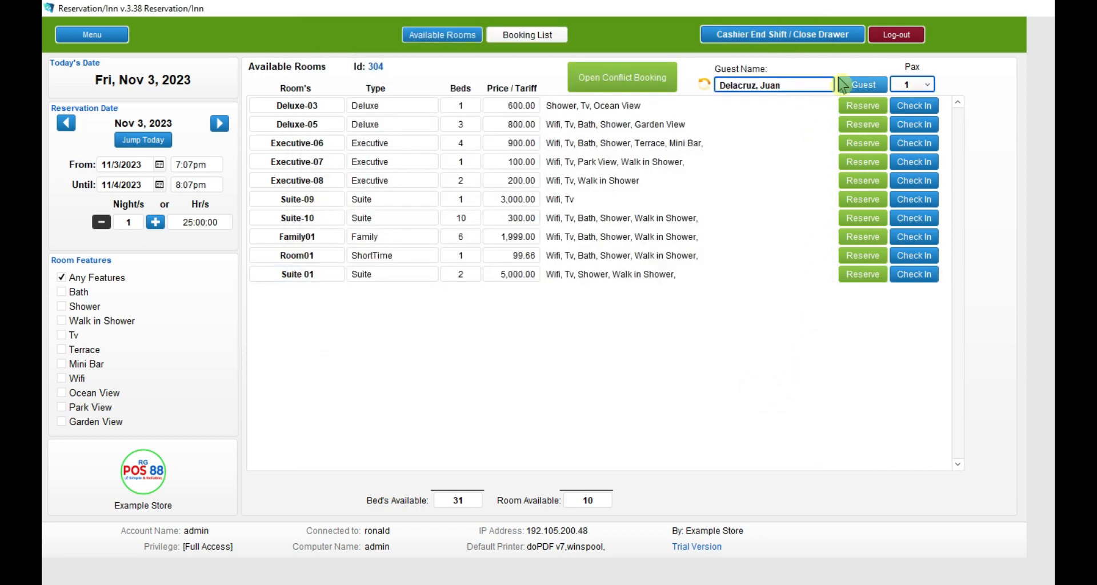
pyautogui.click(921, 86)
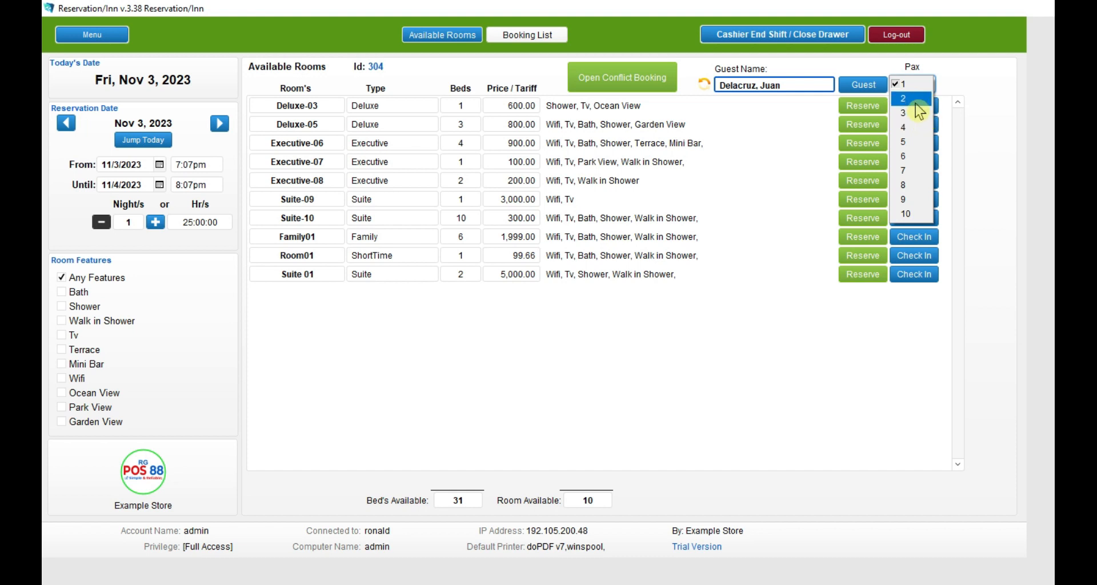
pyautogui.click(913, 99)
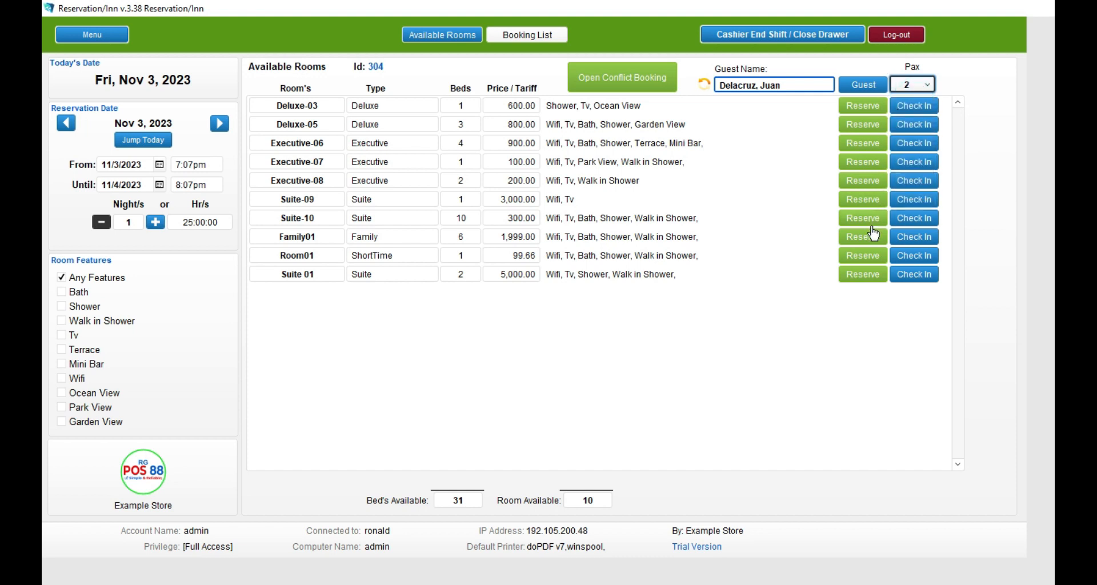
# Extend the reservation to 2 nights, from 11/3/2023 until 11/5/2023.
pyautogui.click(763, 277)
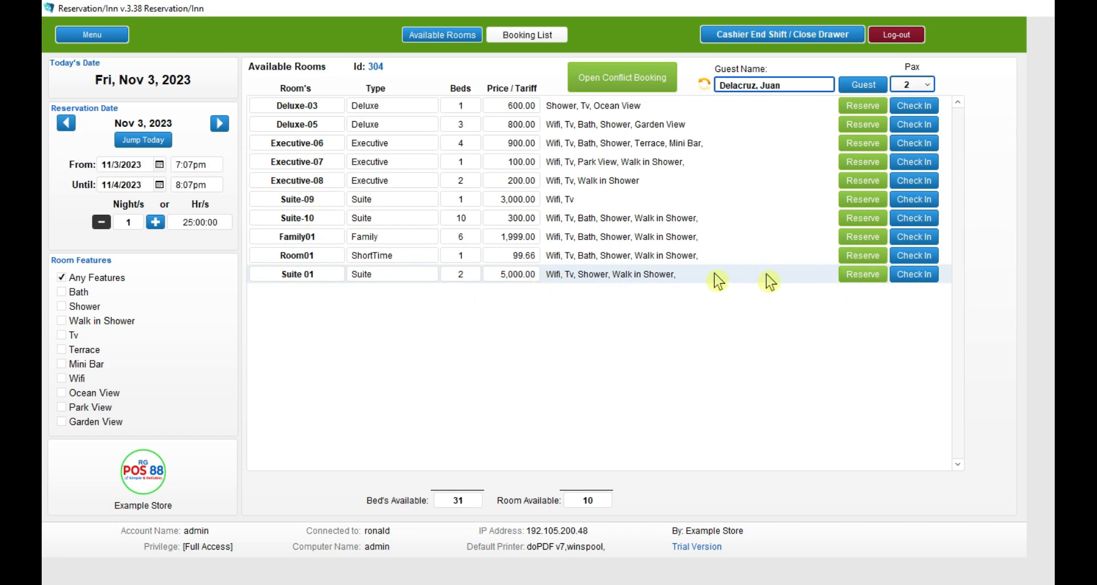
pyautogui.click(155, 222)
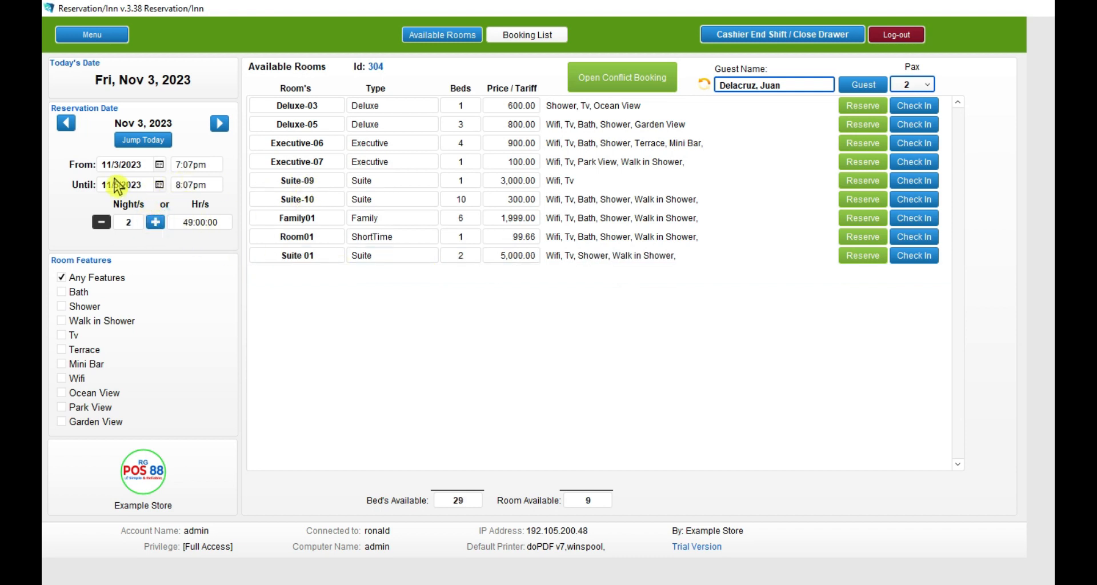
pyautogui.click(122, 184)
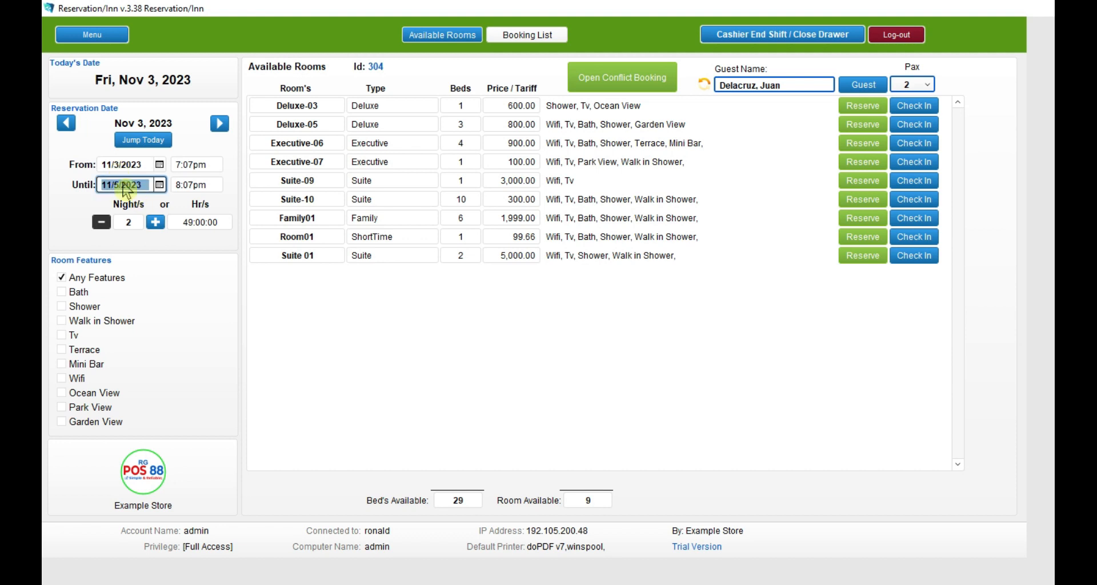
pyautogui.click(121, 165)
pyautogui.click(124, 184)
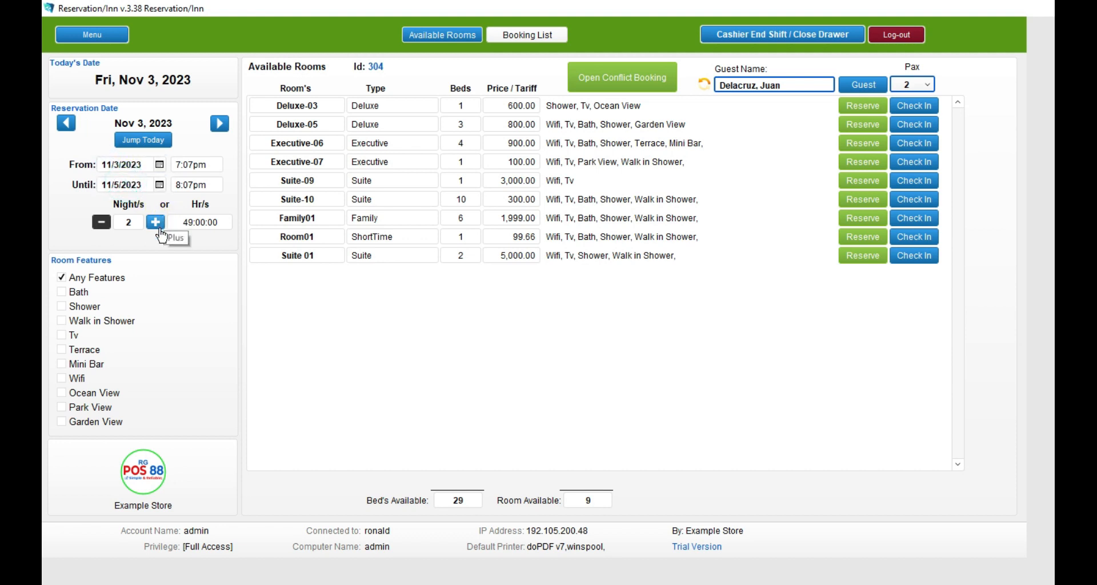
# Reserve Suite 01 for the assigned guest and confirm the reservation.
pyautogui.click(460, 253)
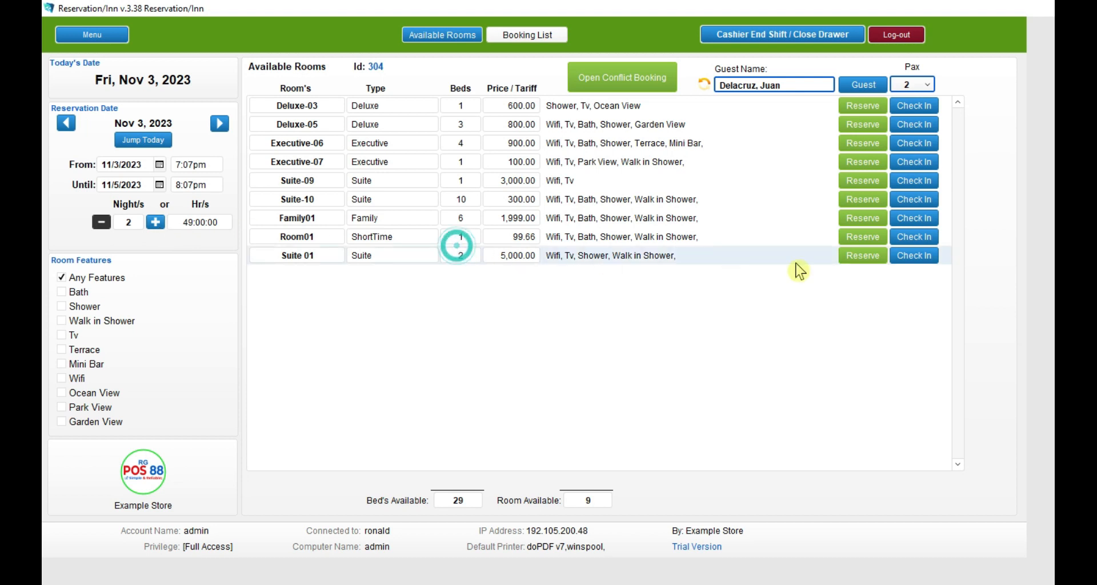
pyautogui.click(859, 262)
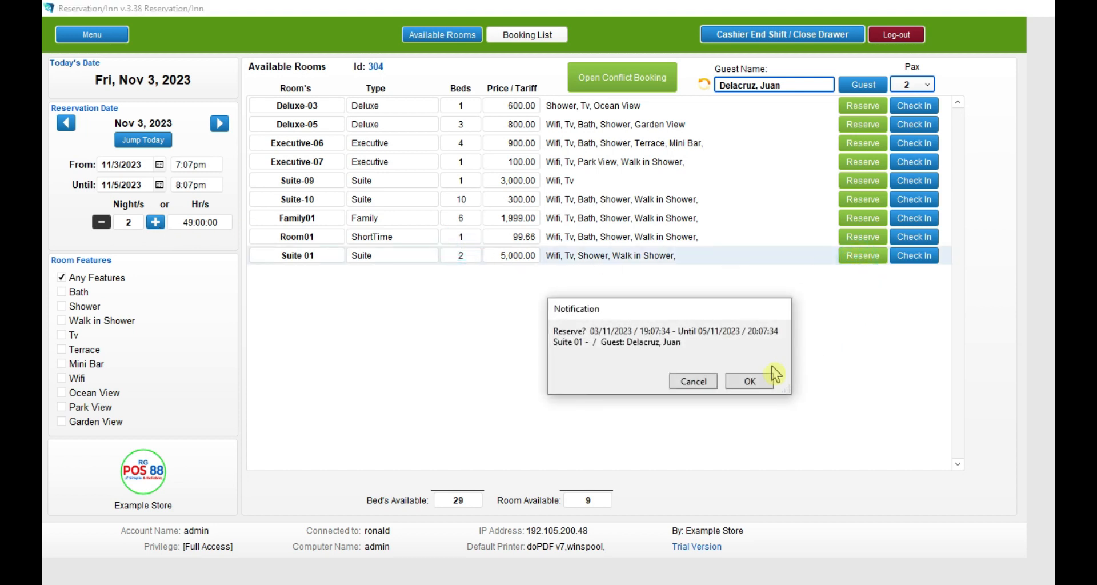
pyautogui.click(763, 380)
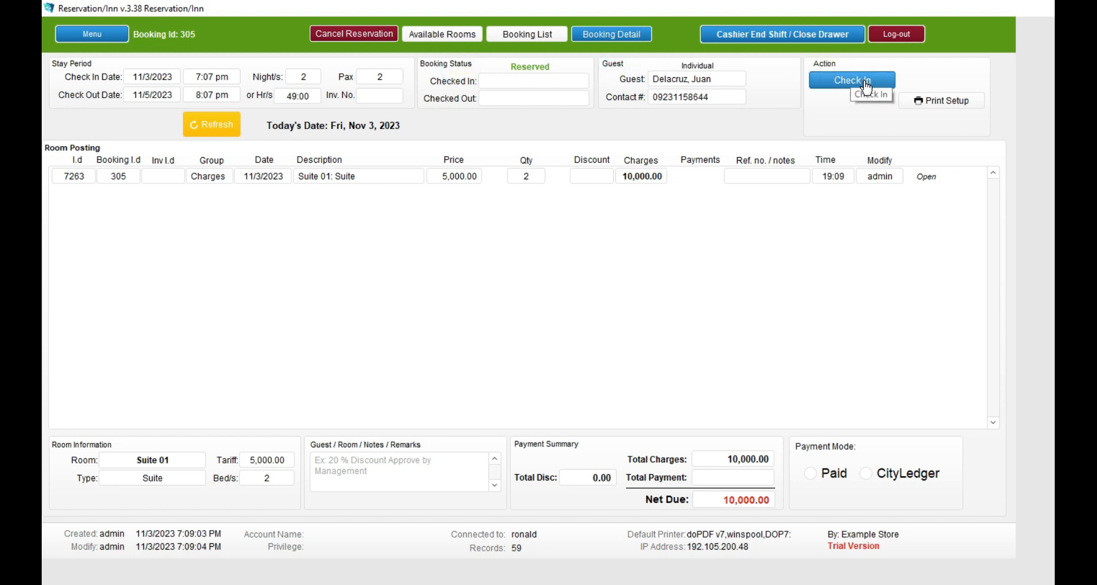
pyautogui.click(546, 67)
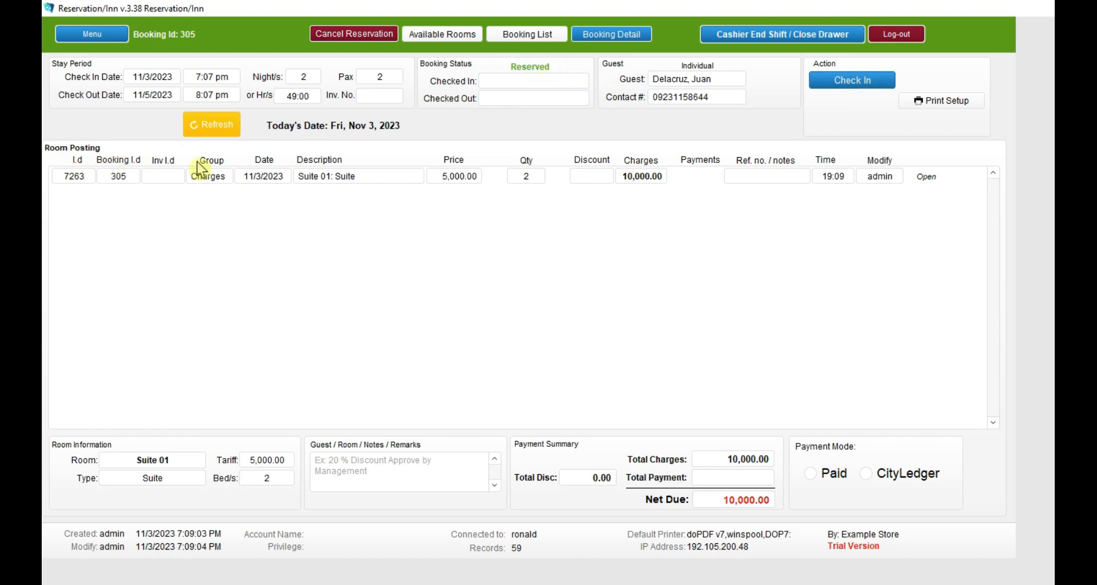
# Preview the printable guest registration form for the Suite 01 booking and close the preview.
pyautogui.click(693, 196)
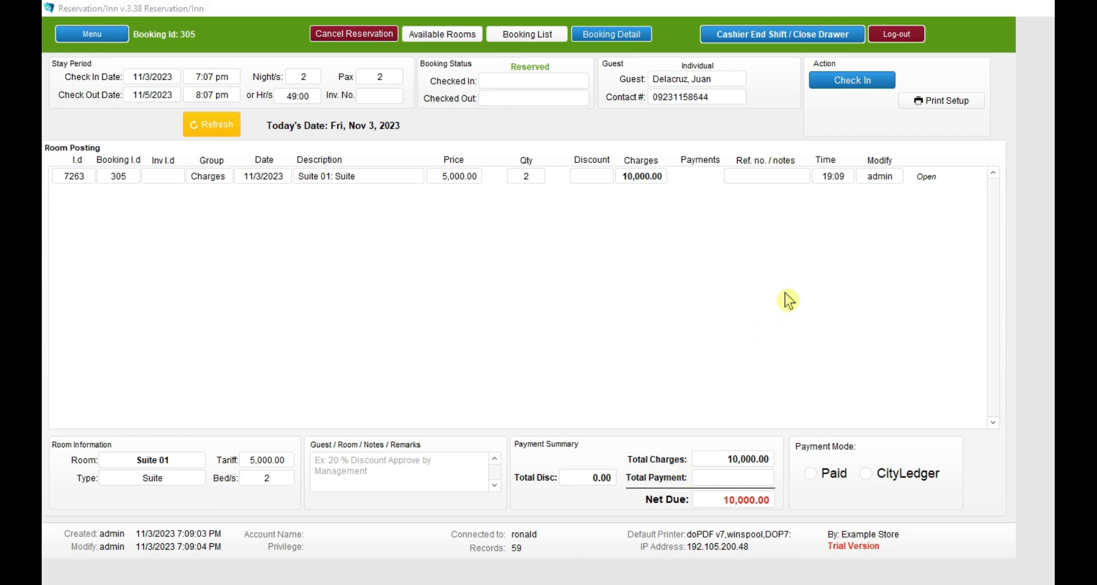
pyautogui.click(951, 101)
pyautogui.click(952, 140)
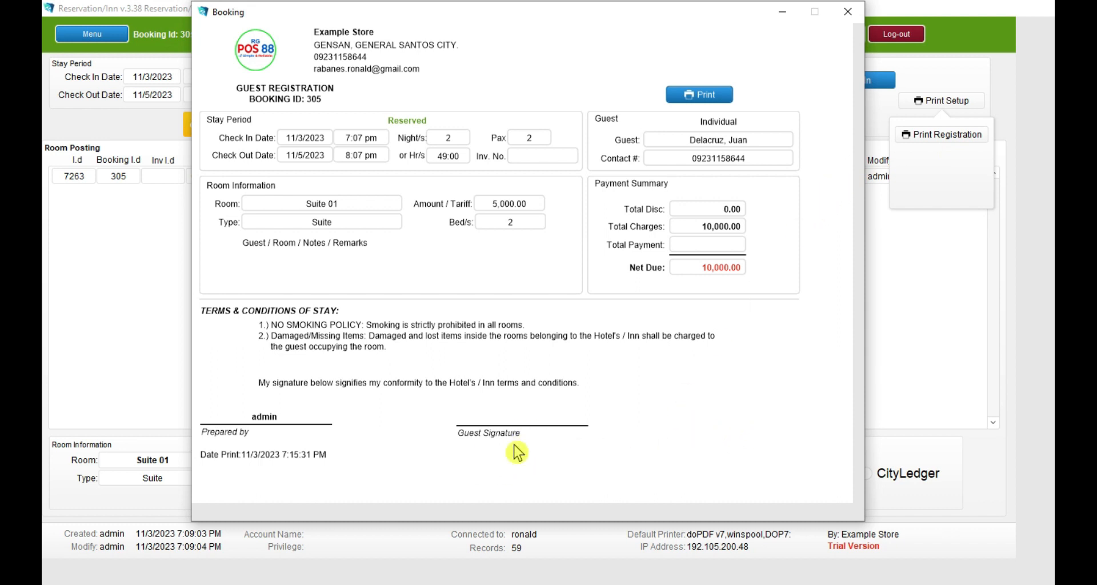
pyautogui.click(847, 13)
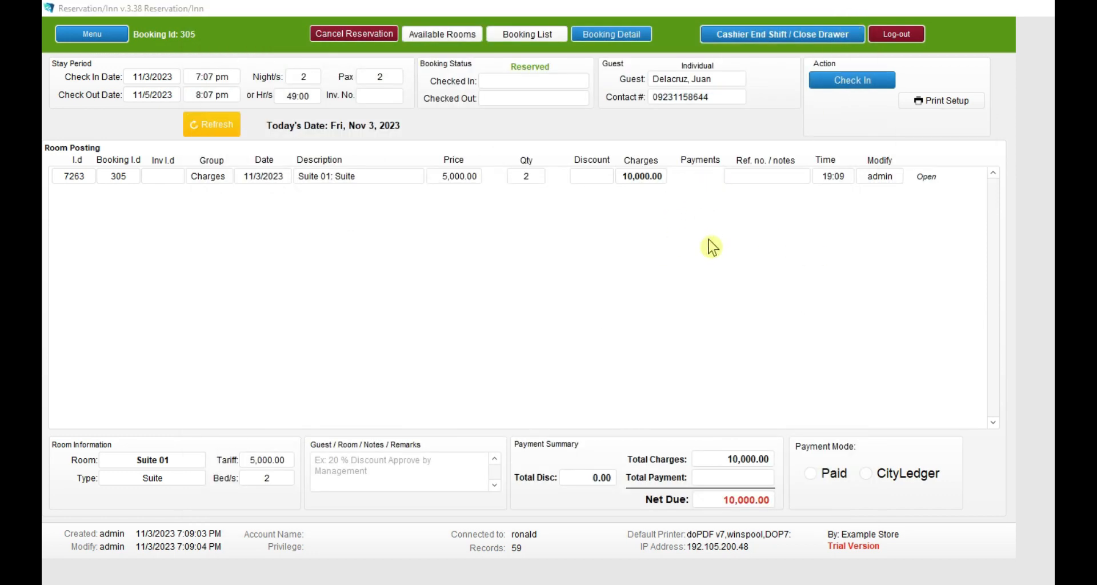
# Check in the guest of the Suite 01 reservation and confirm the check-in.
pyautogui.click(844, 83)
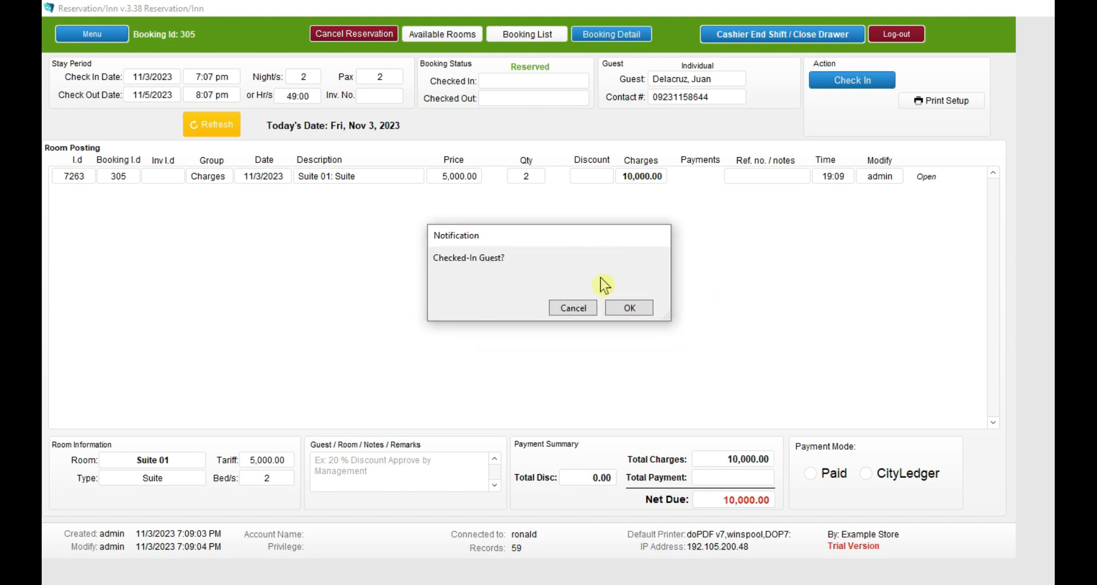
pyautogui.click(630, 309)
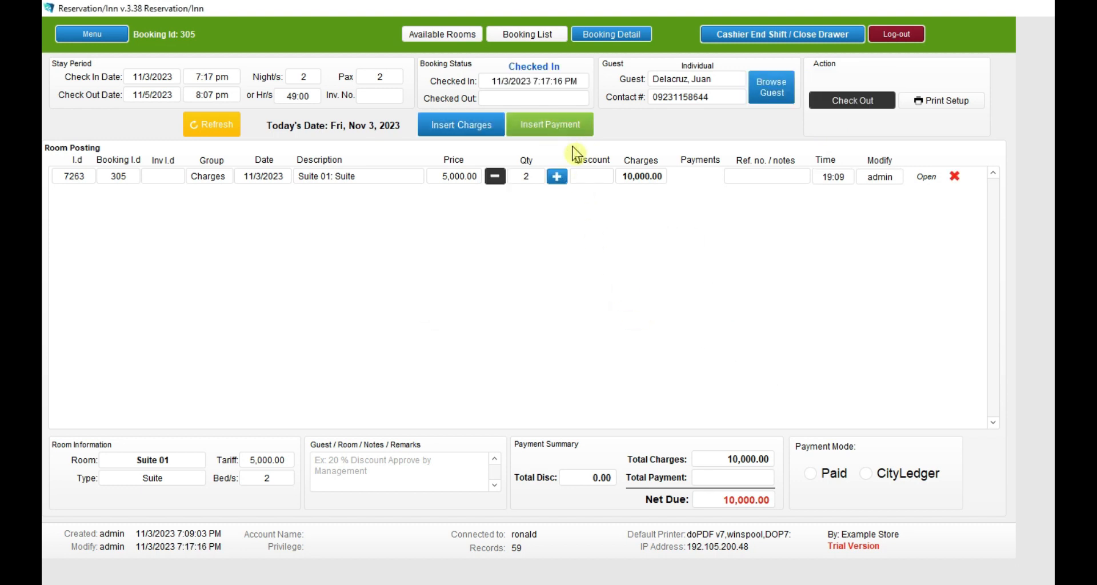
# Insert a Cash Payment of 1000 into the booking with the reference note "downpayment".
pyautogui.click(560, 132)
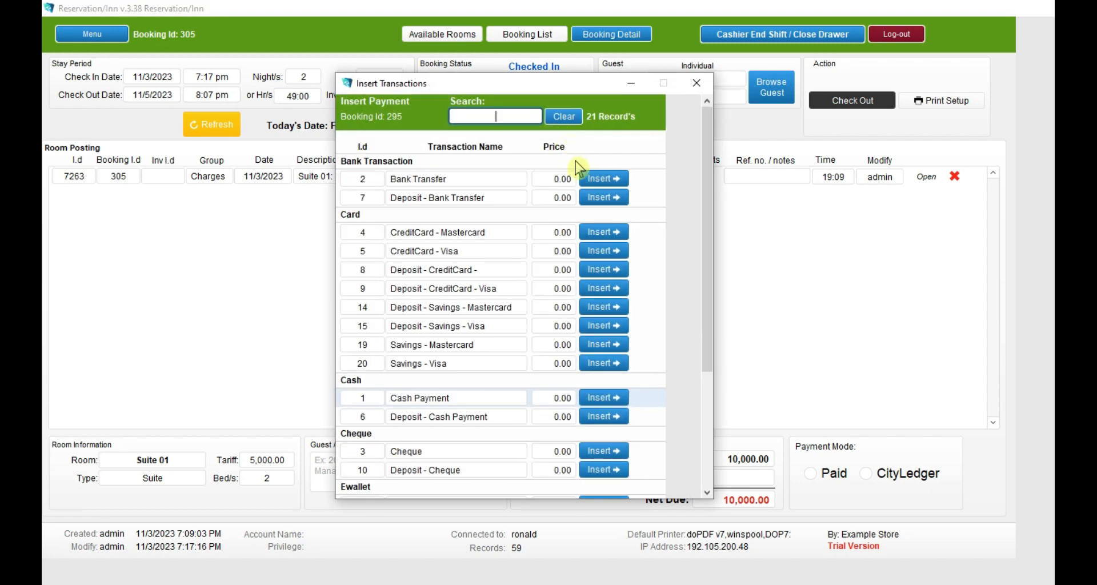
pyautogui.click(616, 399)
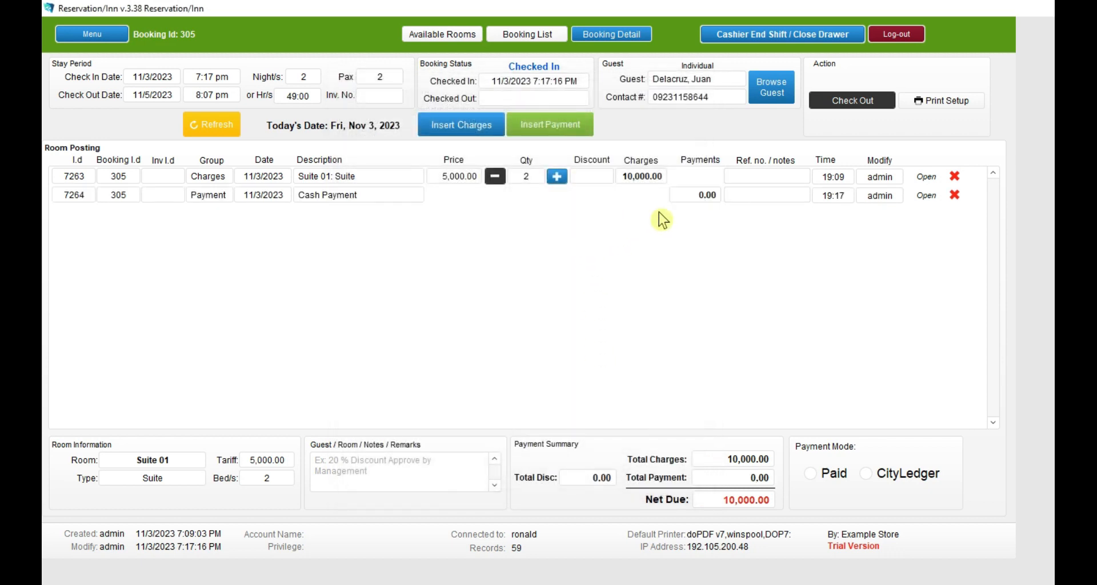
pyautogui.click(703, 195)
pyautogui.write('1000')
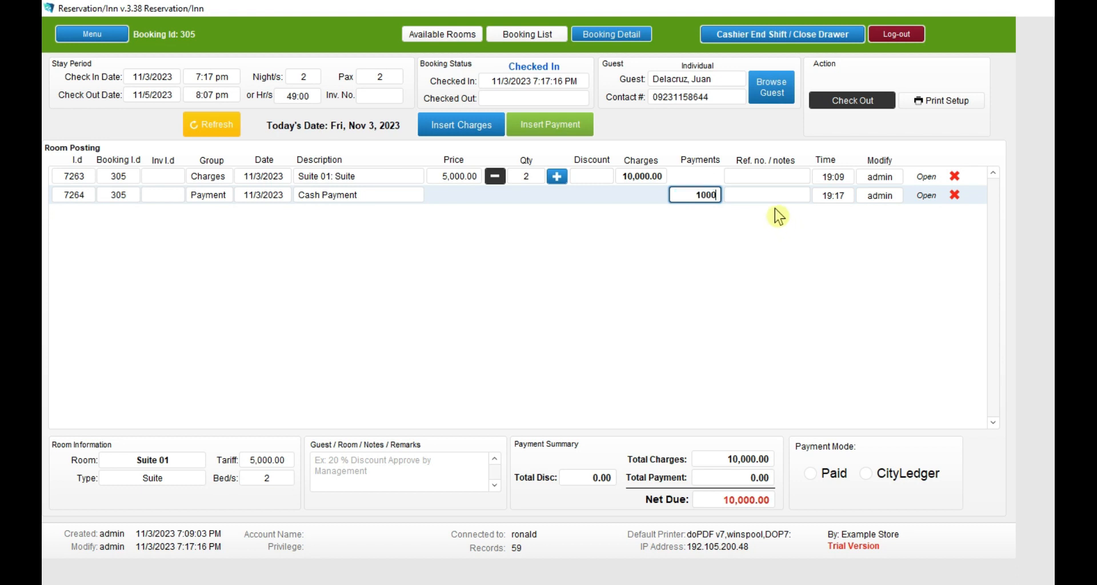
pyautogui.click(769, 194)
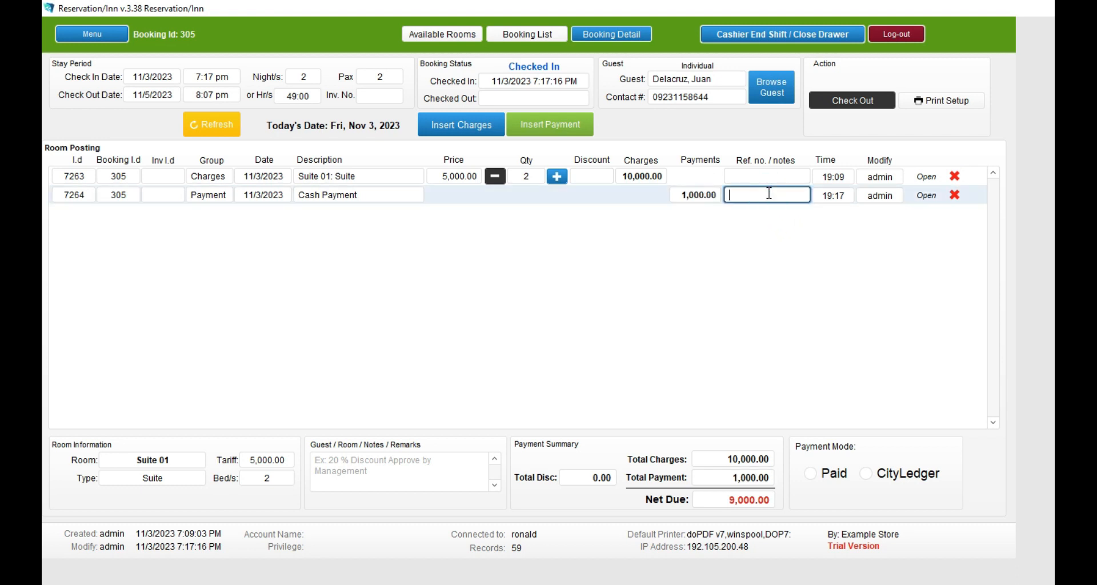
pyautogui.write('downpayment')
pyautogui.click(736, 305)
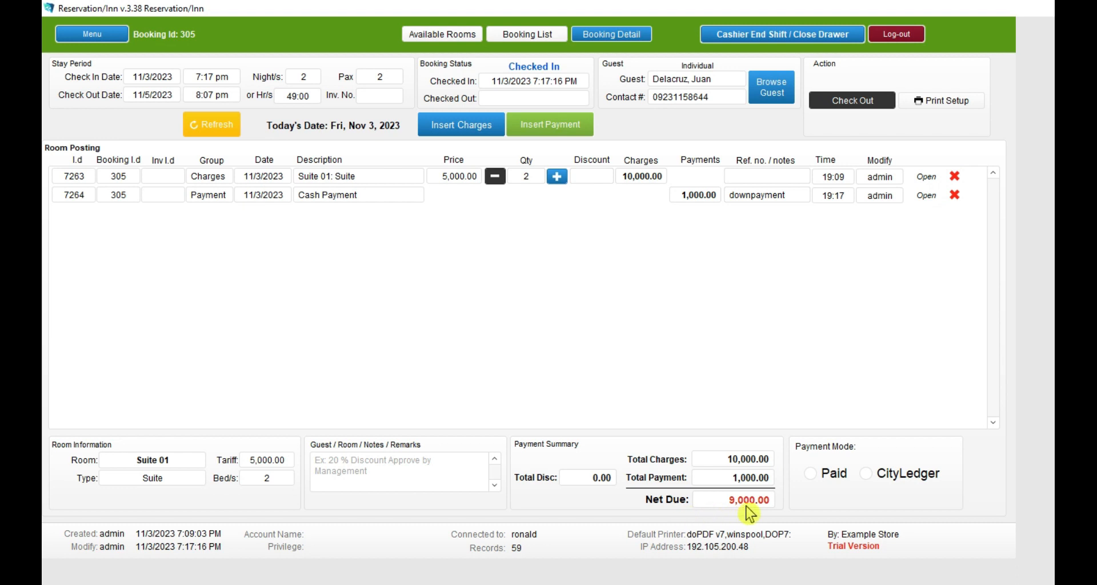
# Search the insertable charges for "ex" and close the transaction list without inserting anything.
pyautogui.click(478, 127)
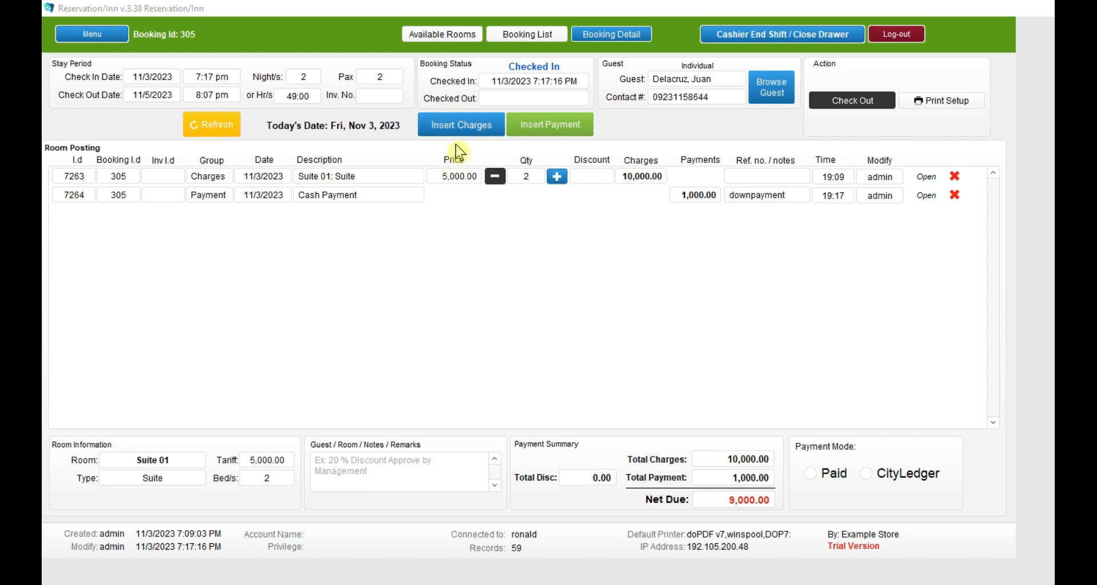
pyautogui.click(456, 126)
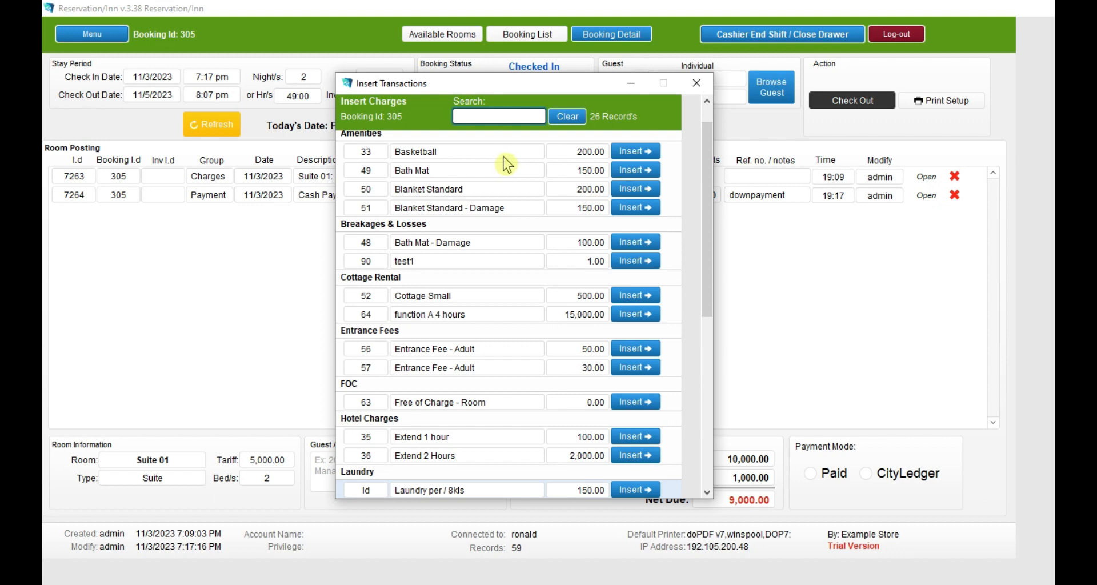
pyautogui.write('ex')
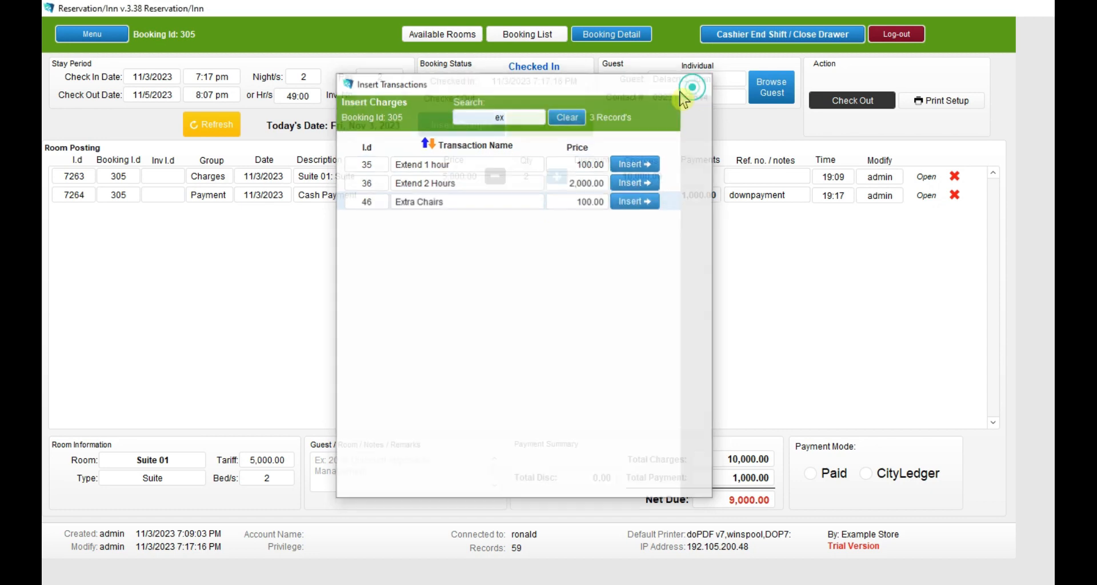
pyautogui.click(696, 84)
# Add a new charge entry "Extra bed single size" of type Room Revenue with a price of 200 to the charges and services.
pyautogui.click(86, 36)
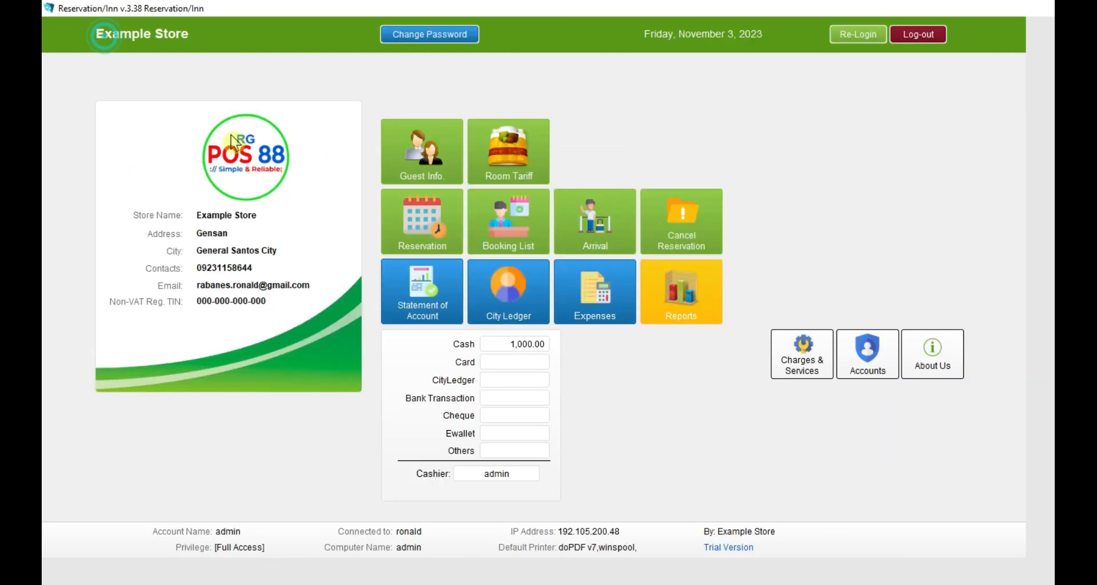
pyautogui.click(811, 374)
pyautogui.scroll(-5, 231, 423)
pyautogui.click(204, 451)
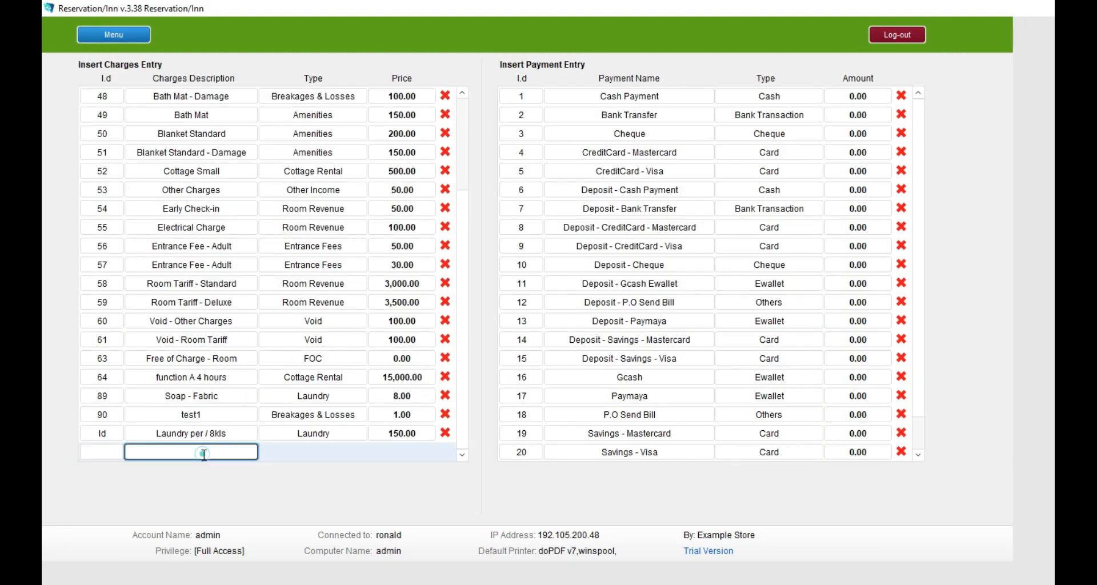
pyautogui.write('Extra bed single size')
pyautogui.press('Tab')
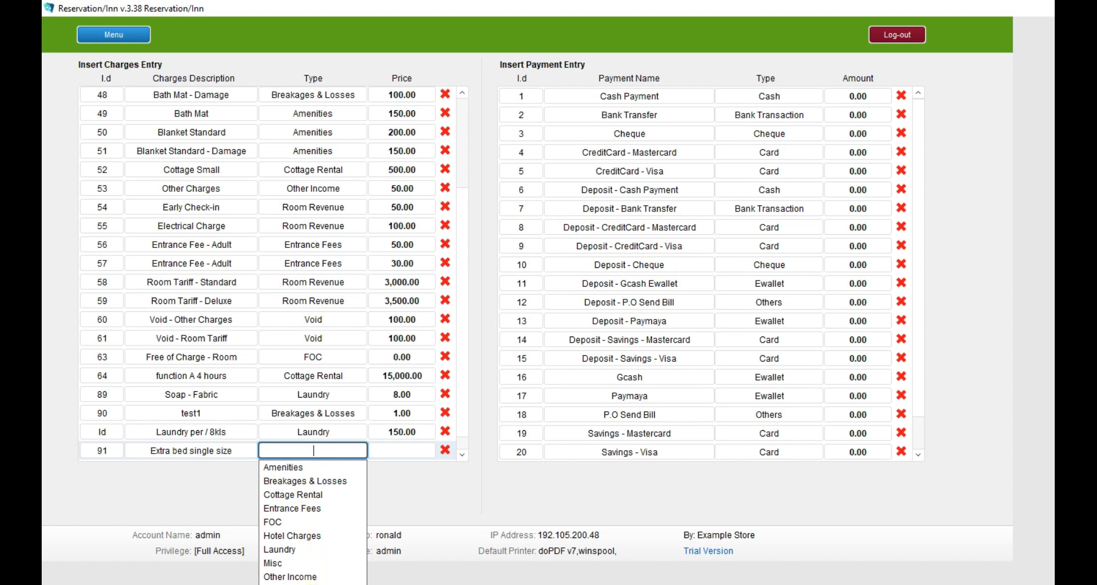
pyautogui.click(320, 584)
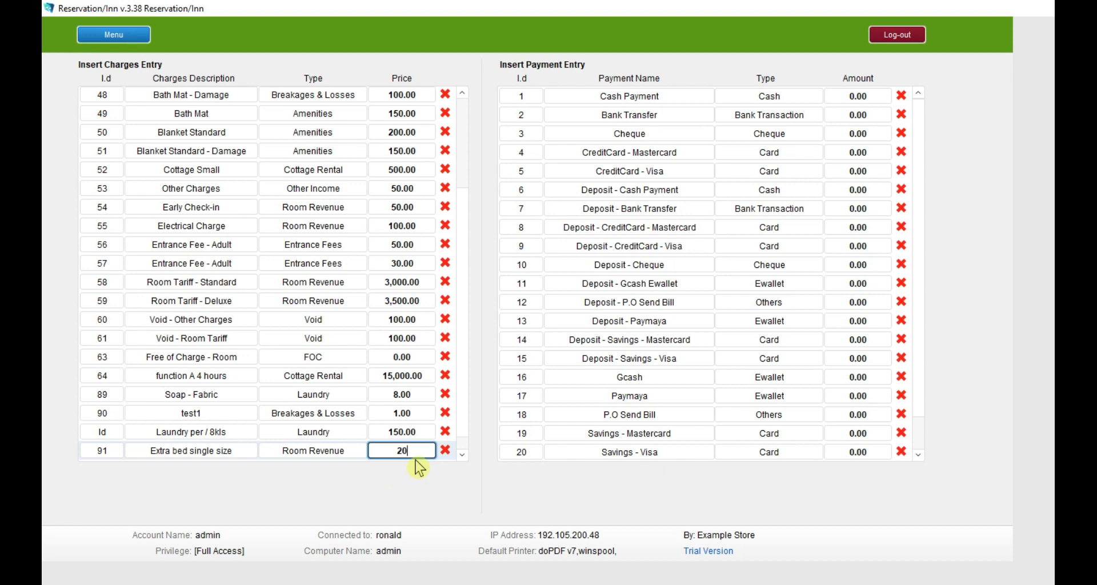
pyautogui.press('Return')
pyautogui.click(140, 39)
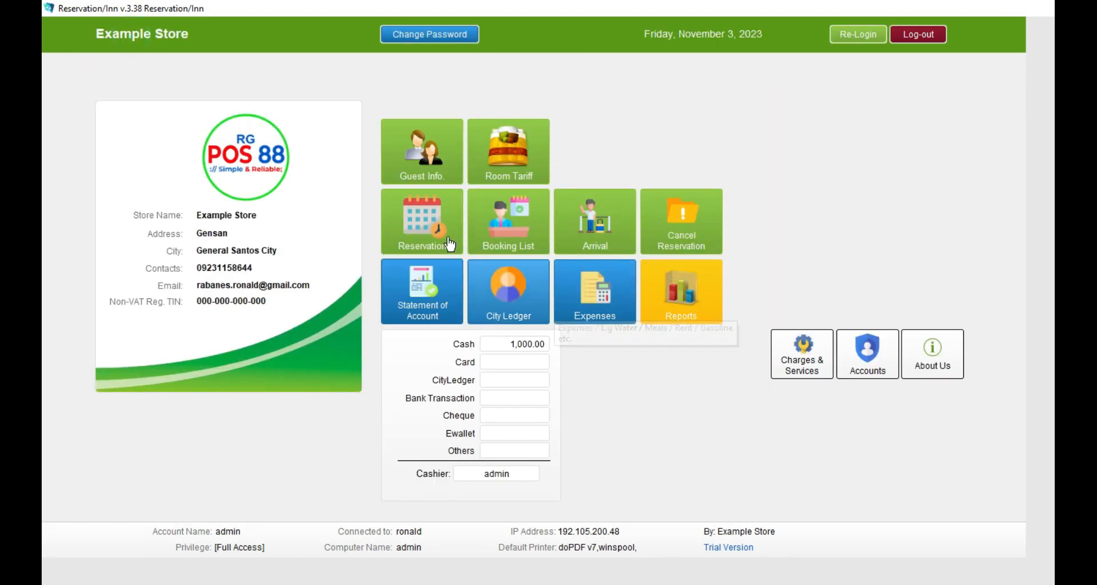
# Reopen the Suite 01 booking from the booking list and insert the Extra bed single size charge, found by searching "ext".
pyautogui.click(511, 236)
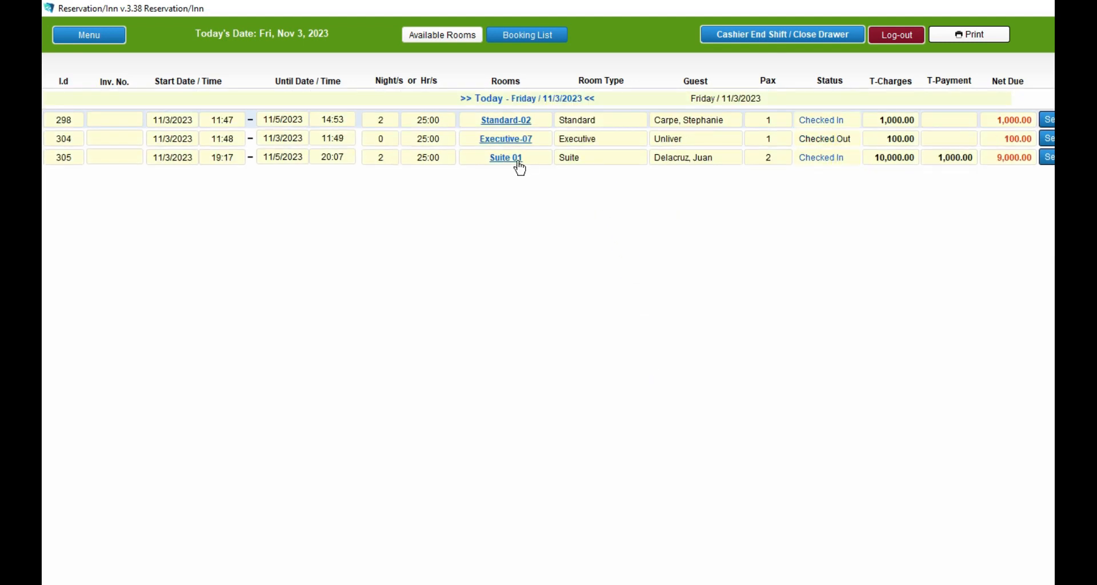
pyautogui.click(935, 158)
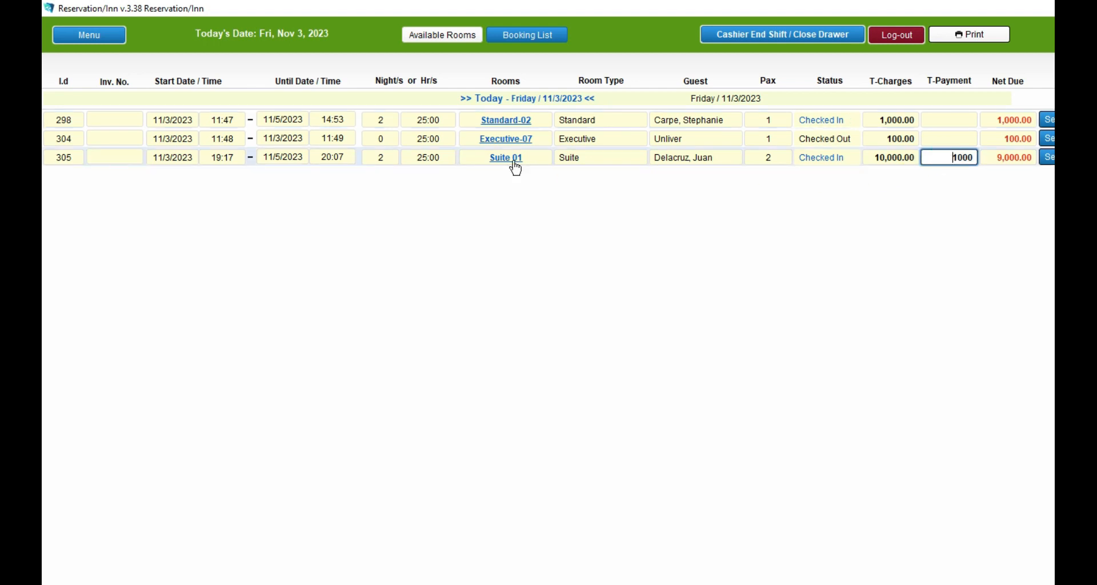
pyautogui.click(506, 158)
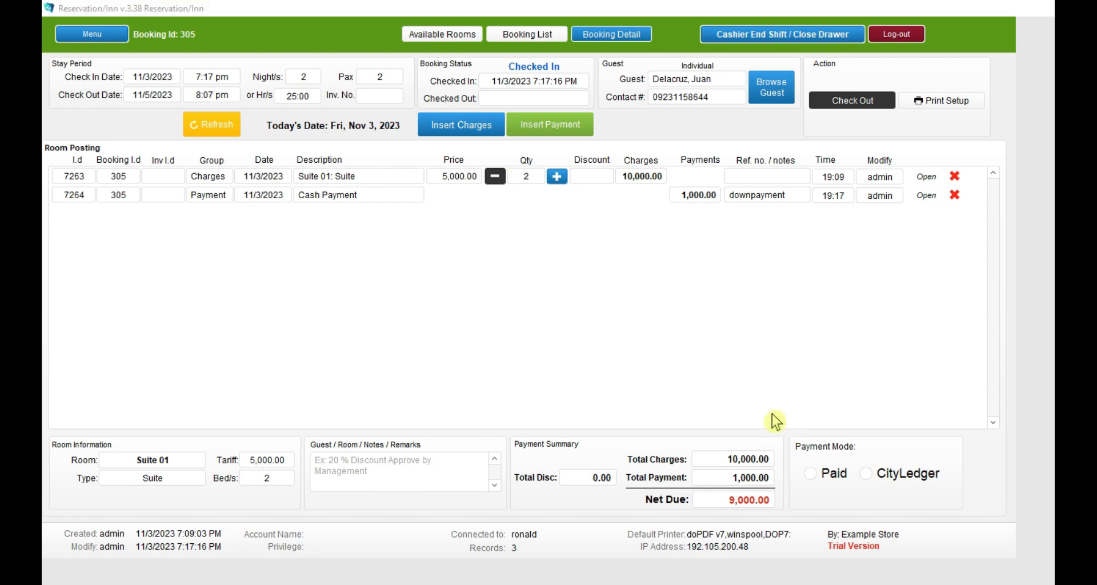
pyautogui.click(461, 124)
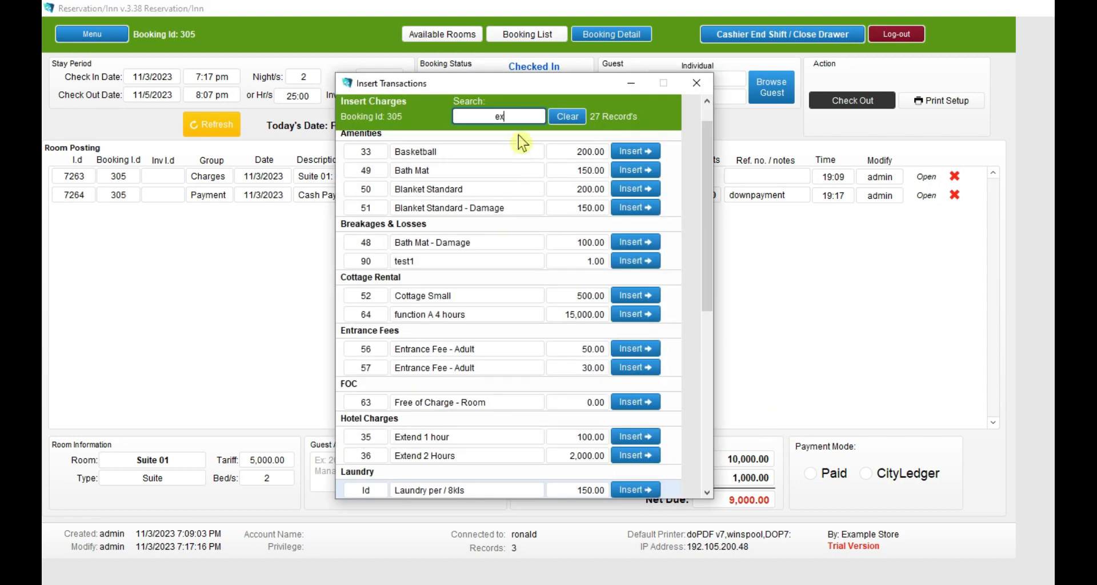
pyautogui.moveTo(518, 120); pyautogui.dragTo(498, 119)
pyautogui.write('ext')
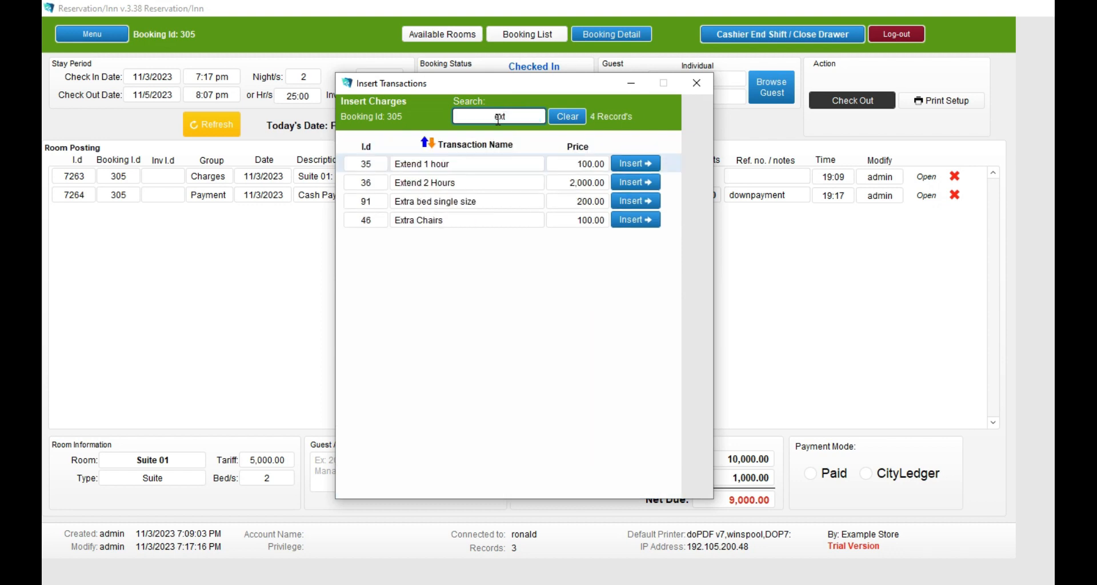
pyautogui.click(463, 221)
pyautogui.click(478, 203)
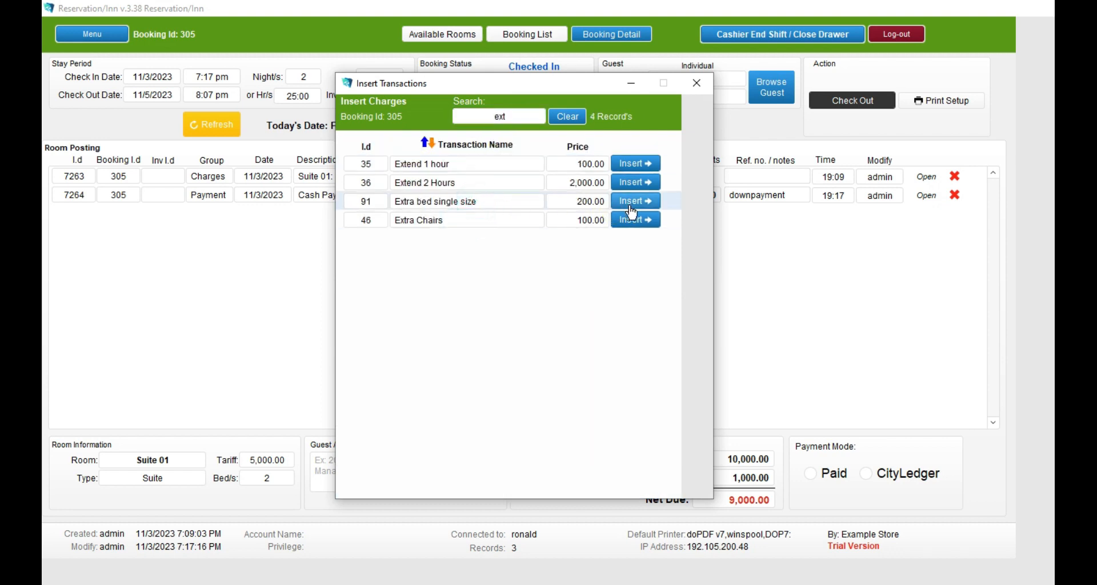
pyautogui.click(634, 205)
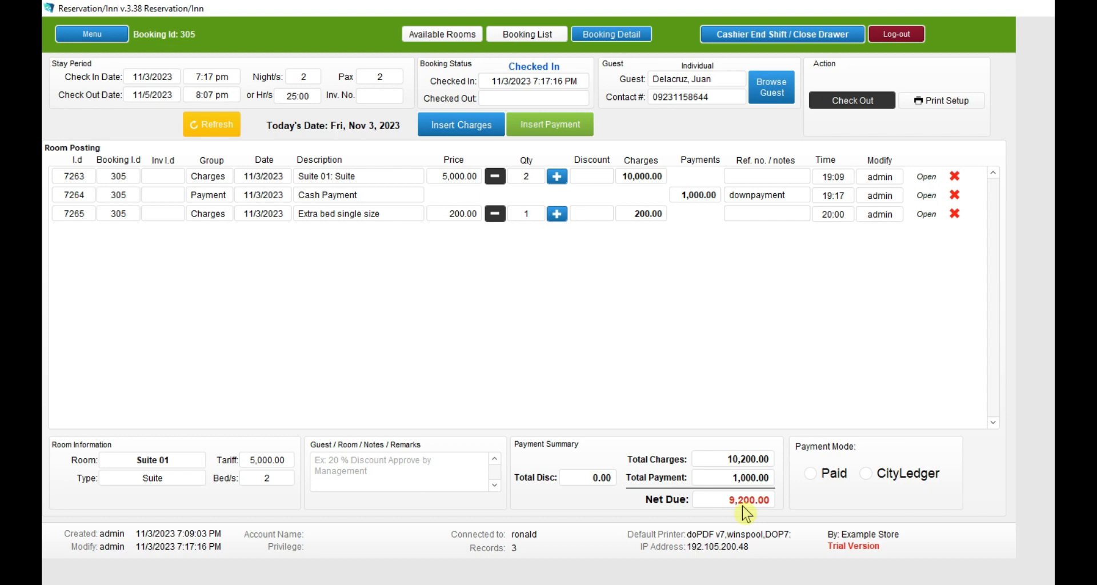
# Search the charges for "bo" and insert Bottled Water into the Suite 01 booking.
pyautogui.click(461, 125)
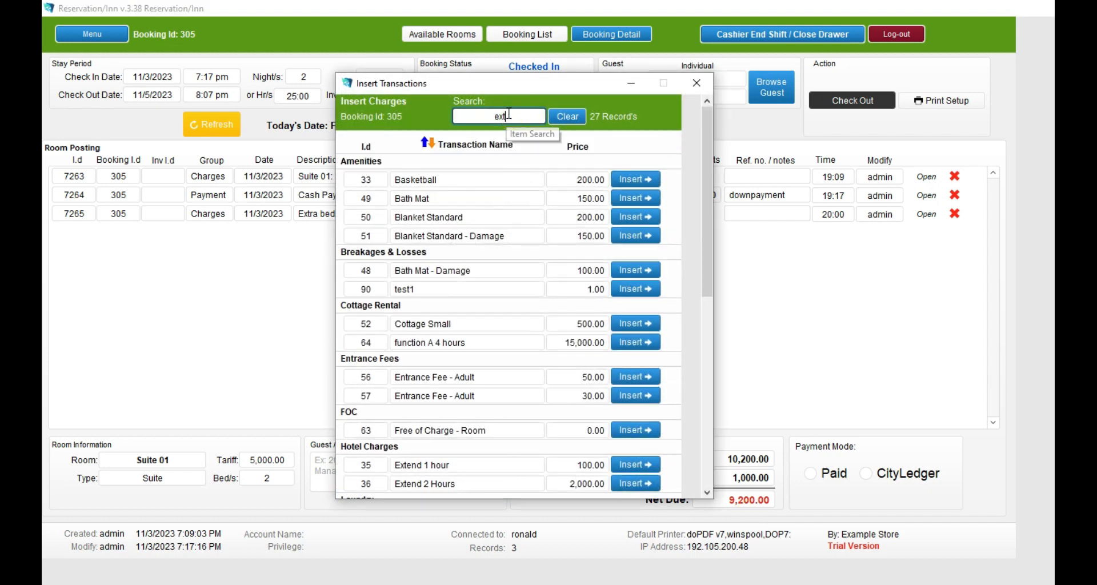
pyautogui.click(507, 113)
pyautogui.write('bo')
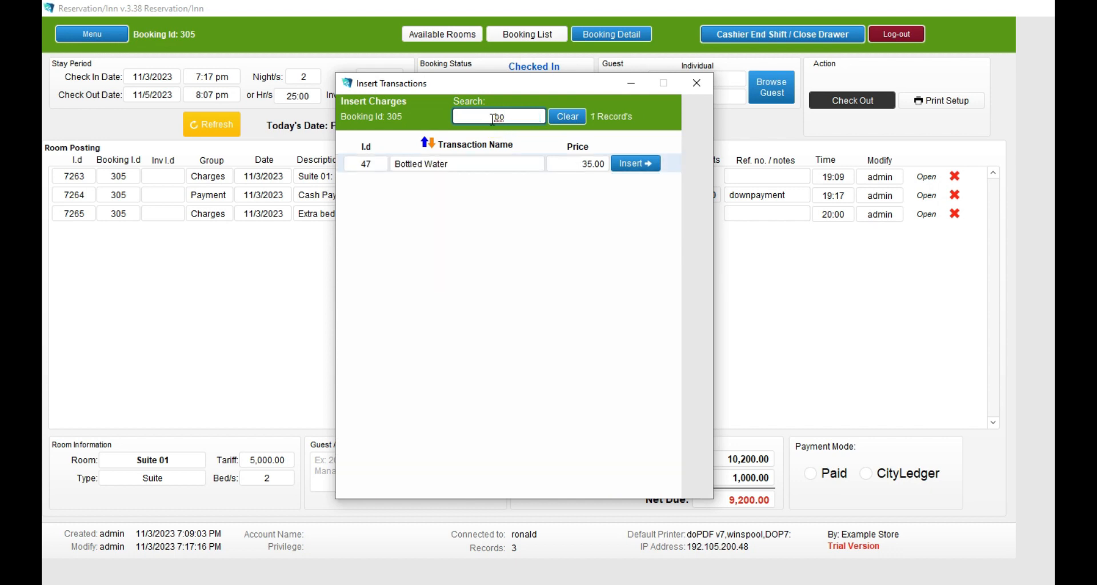
pyautogui.click(628, 164)
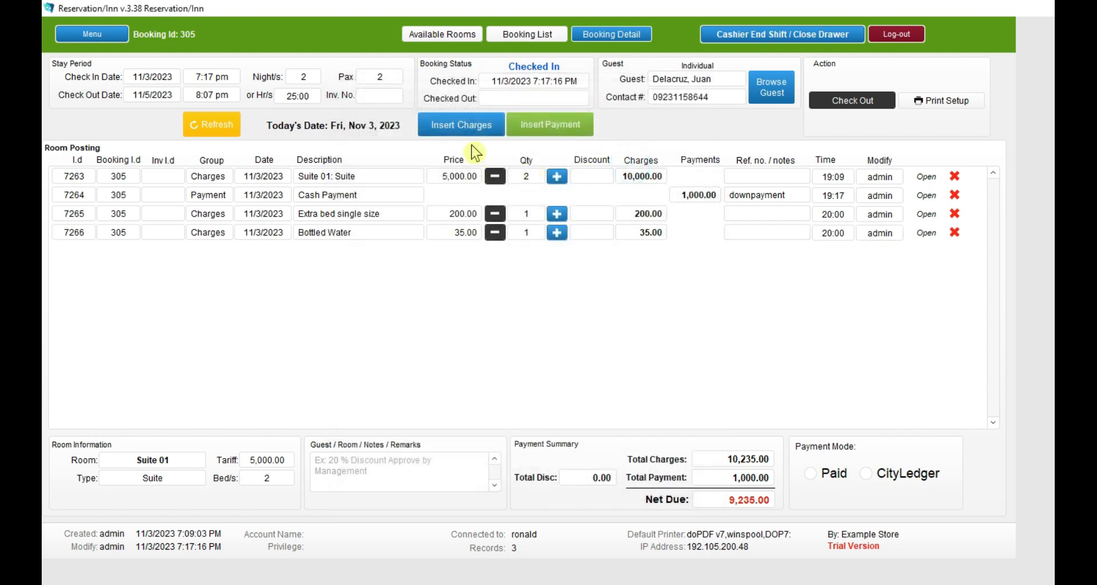
# Insert the hotel charges Extend 1 hour and Extend 2 Hours into the booking.
pyautogui.click(464, 131)
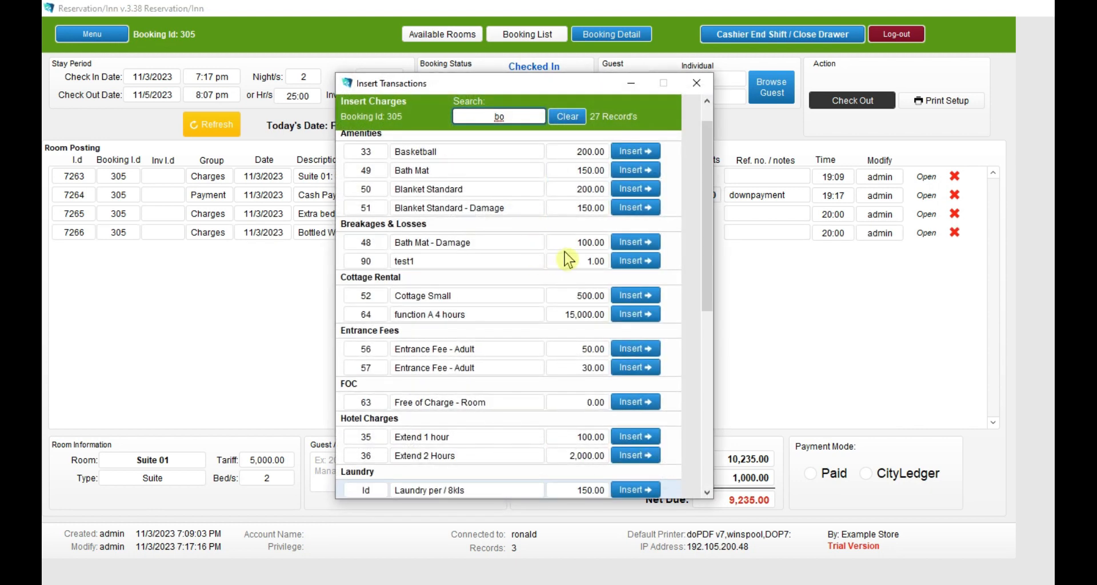
pyautogui.scroll(-1, 533, 293)
pyautogui.scroll(-2, 534, 307)
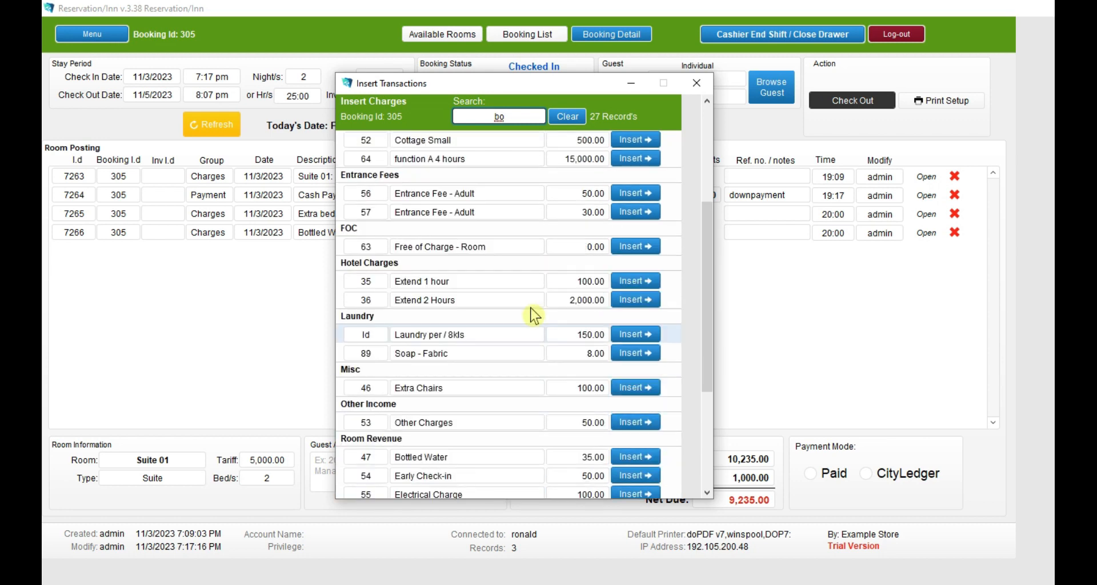
pyautogui.click(635, 281)
pyautogui.click(473, 133)
pyautogui.scroll(-2, 564, 303)
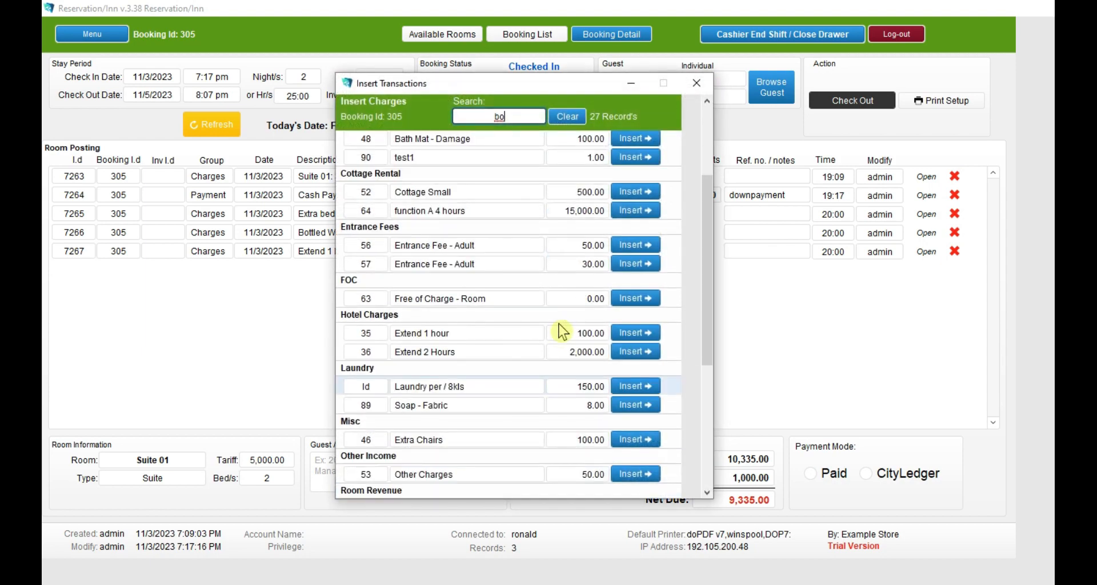
pyautogui.click(634, 350)
# Insert the Electrical Charge from the Room Revenue group into the booking.
pyautogui.click(474, 133)
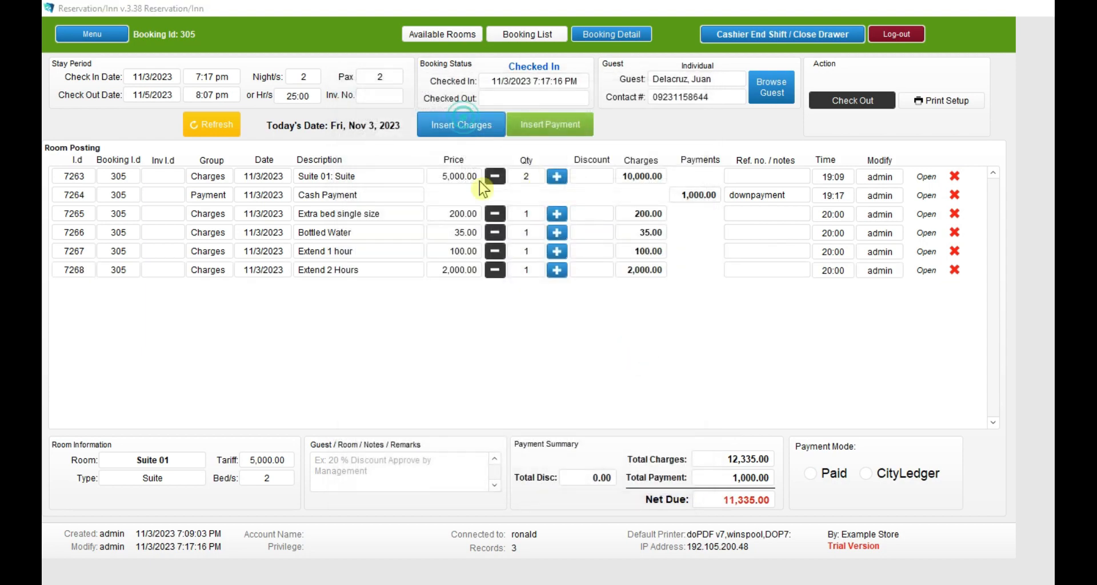
pyautogui.scroll(-2, 488, 286)
pyautogui.scroll(-2, 488, 297)
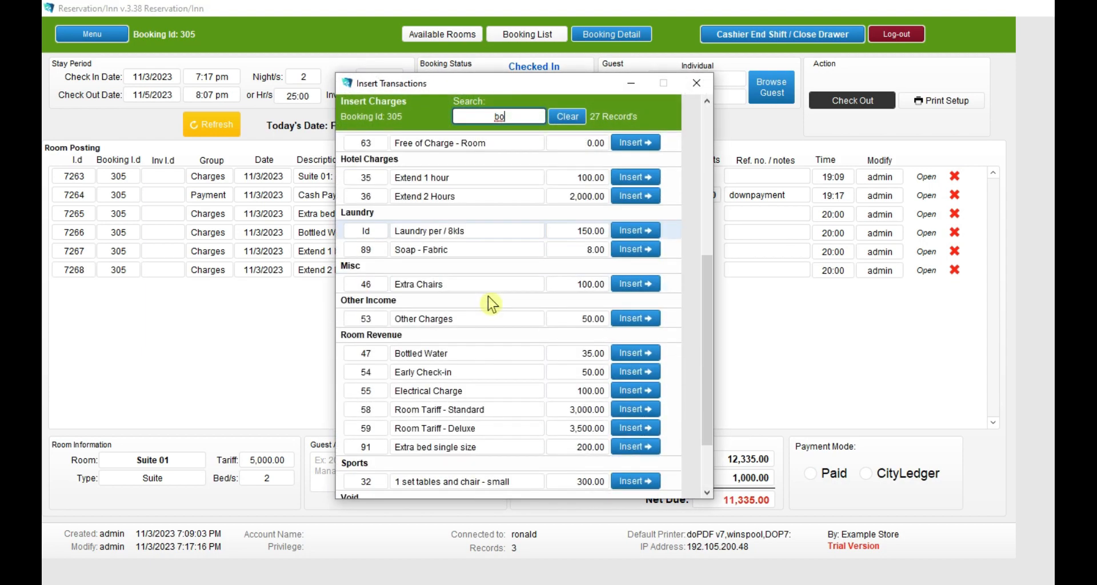
pyautogui.scroll(-1, 490, 310)
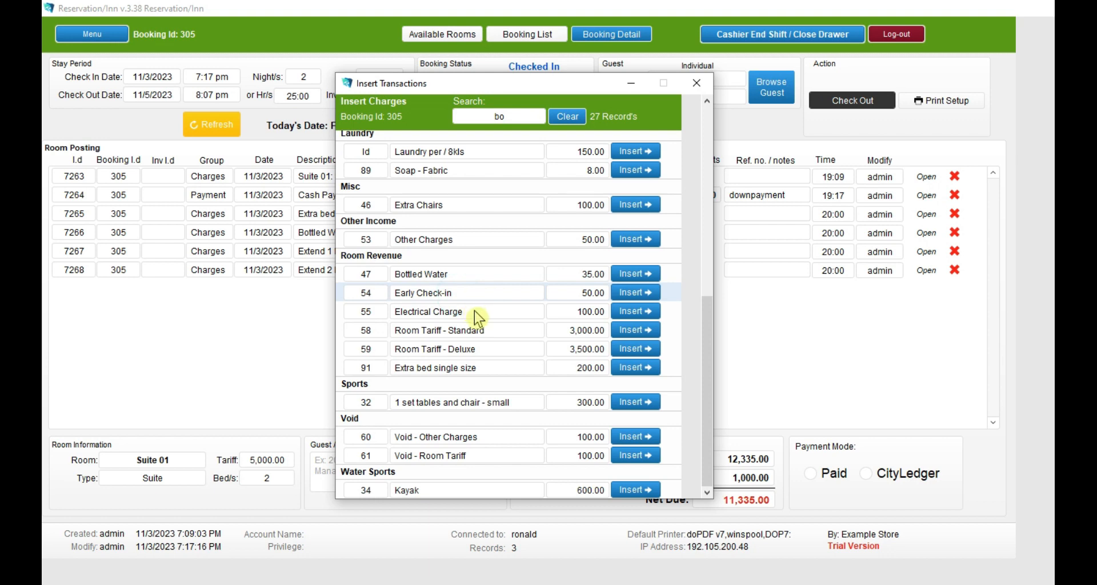
pyautogui.click(649, 313)
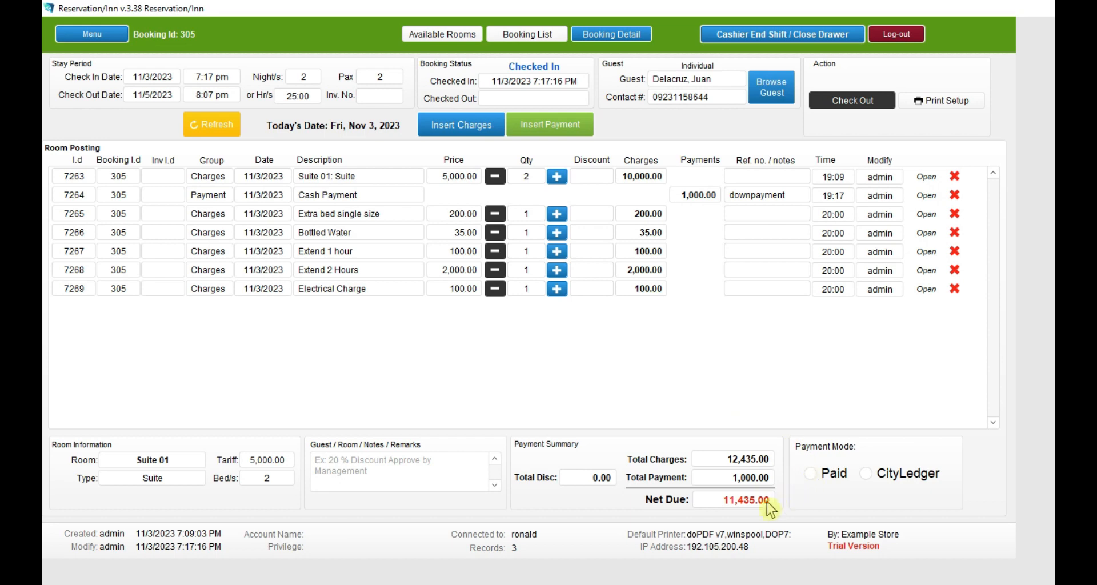
# Insert a Gcash payment of 5,000 into the Suite 01 booking, finding the transaction by searching "gcash".
pyautogui.click(749, 503)
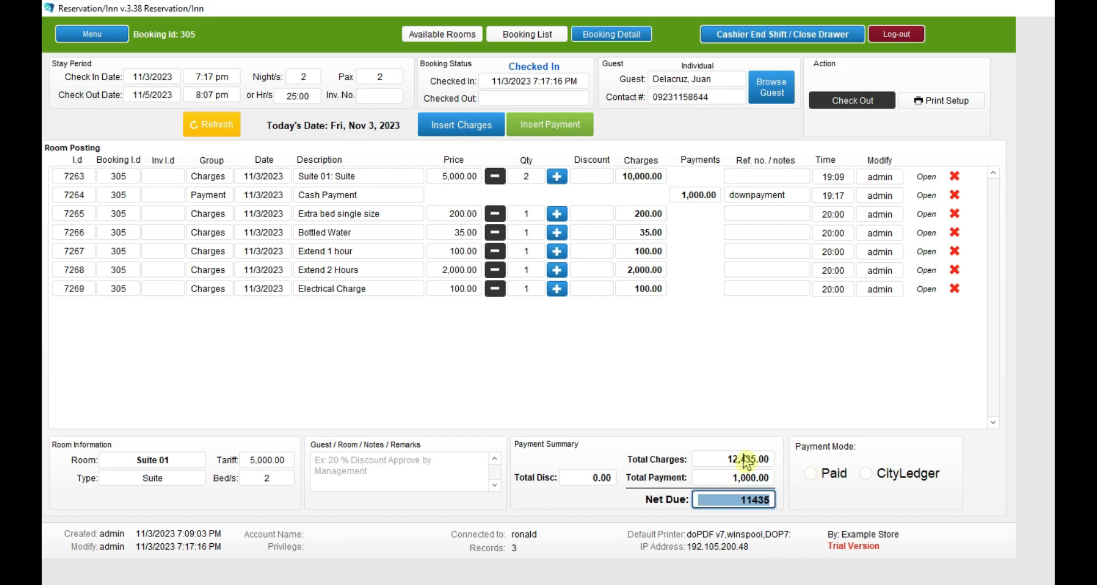
pyautogui.click(747, 406)
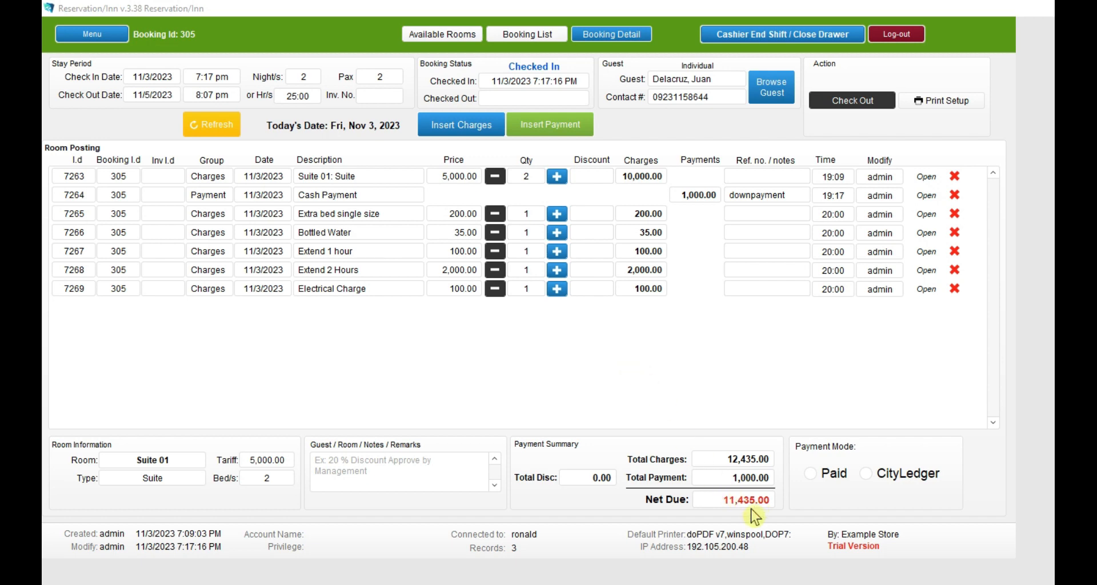
pyautogui.click(552, 132)
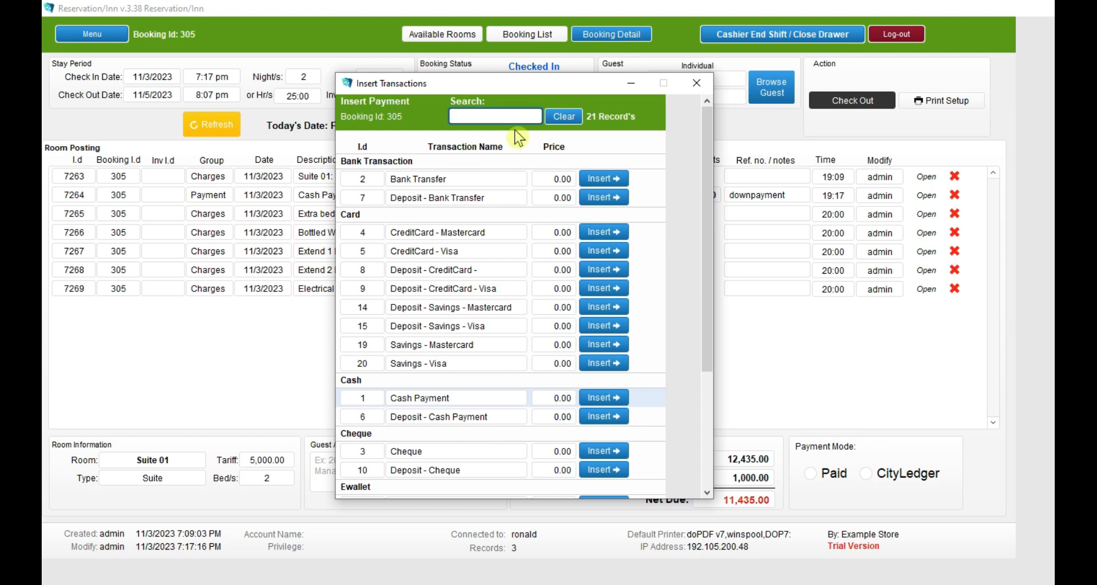
pyautogui.write('gcash')
pyautogui.click(604, 182)
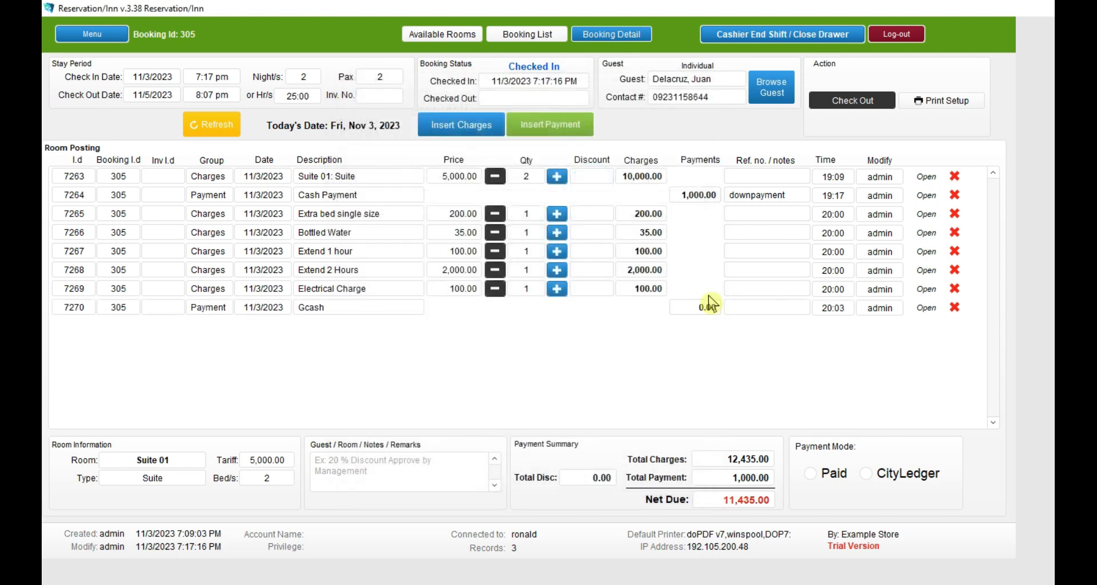
pyautogui.click(702, 309)
pyautogui.write('5000')
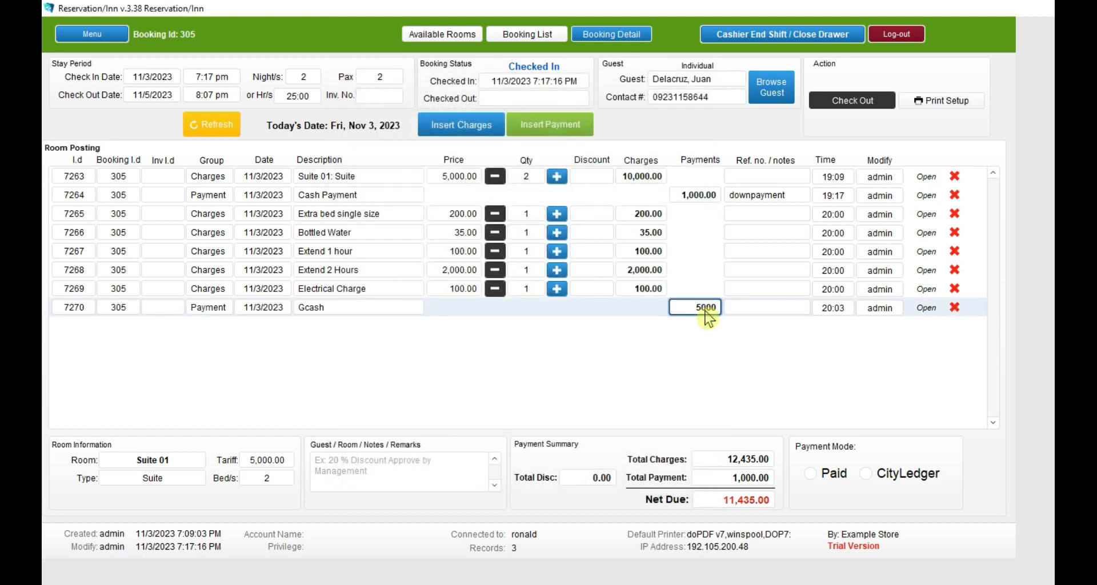
pyautogui.click(773, 359)
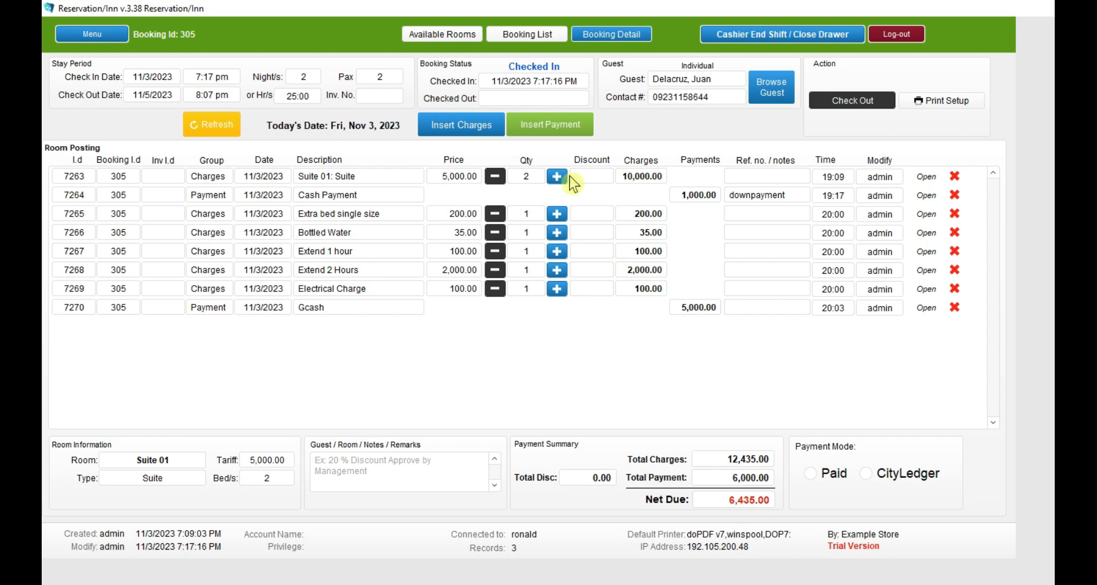
# Insert a CreditCard - Mastercard payment of 6,000 into the booking with the reference number as5d4233.
pyautogui.click(553, 130)
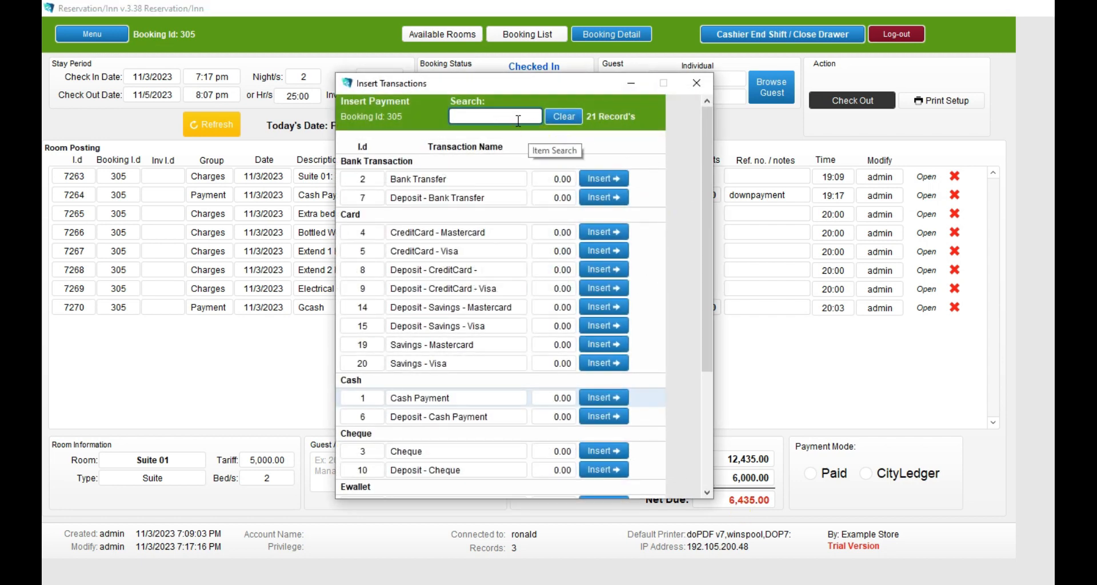
pyautogui.click(475, 233)
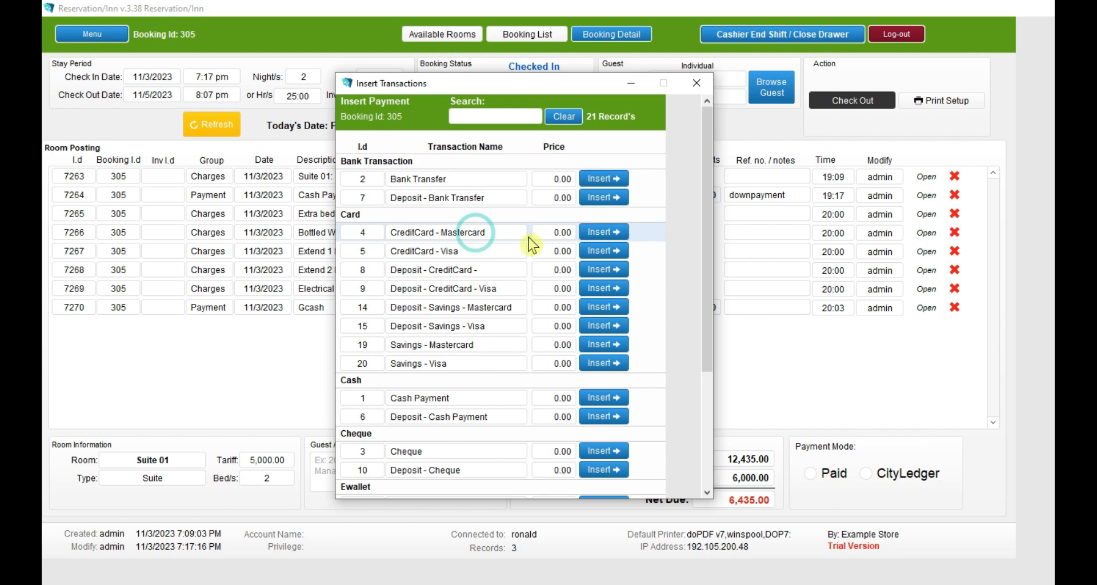
pyautogui.click(603, 232)
pyautogui.click(707, 334)
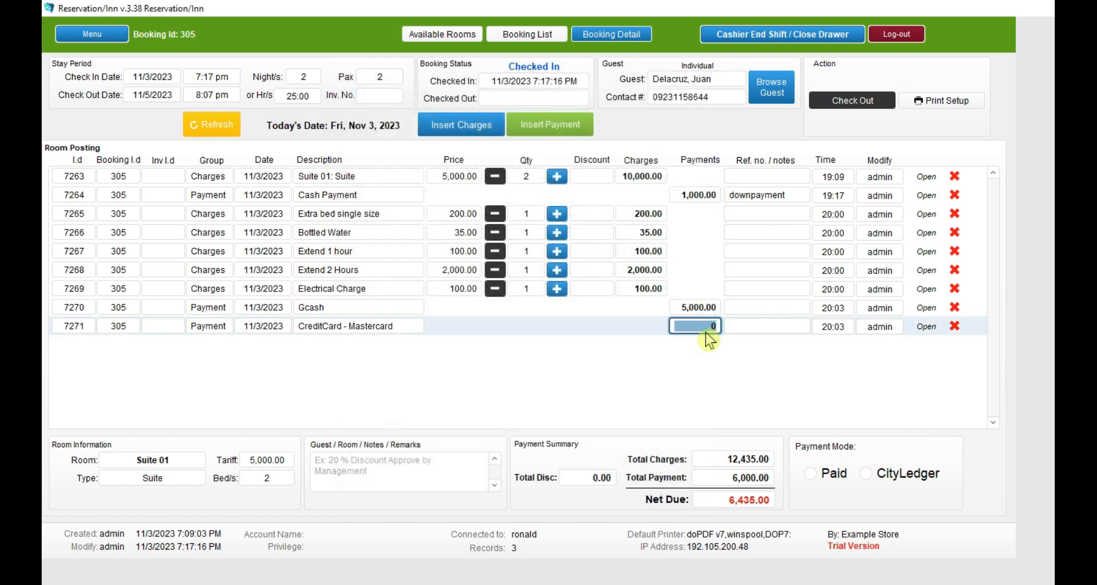
pyautogui.write('6000')
pyautogui.press('Tab')
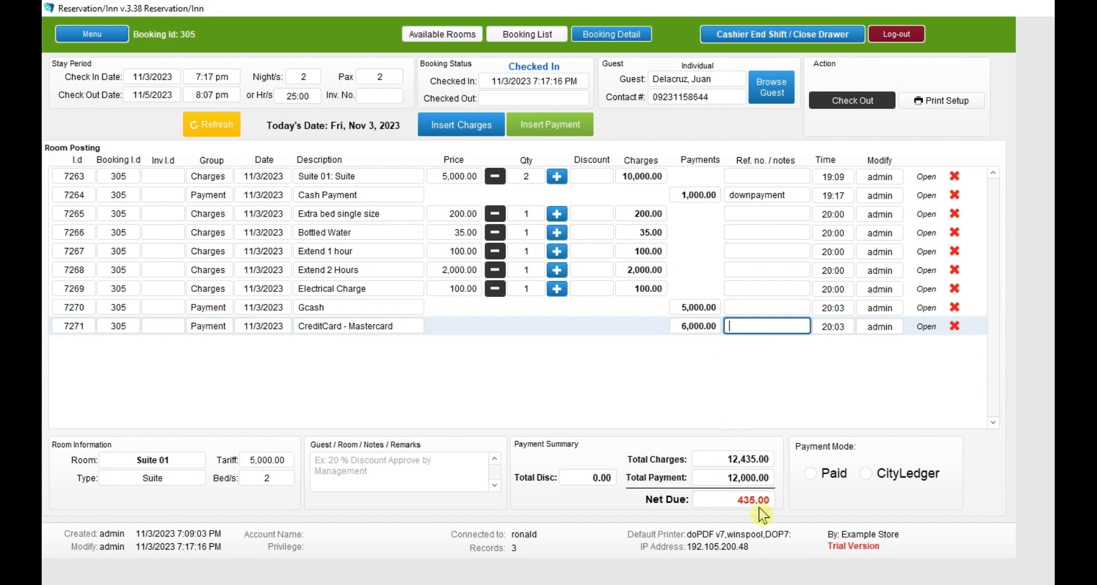
pyautogui.write('as5d4233')
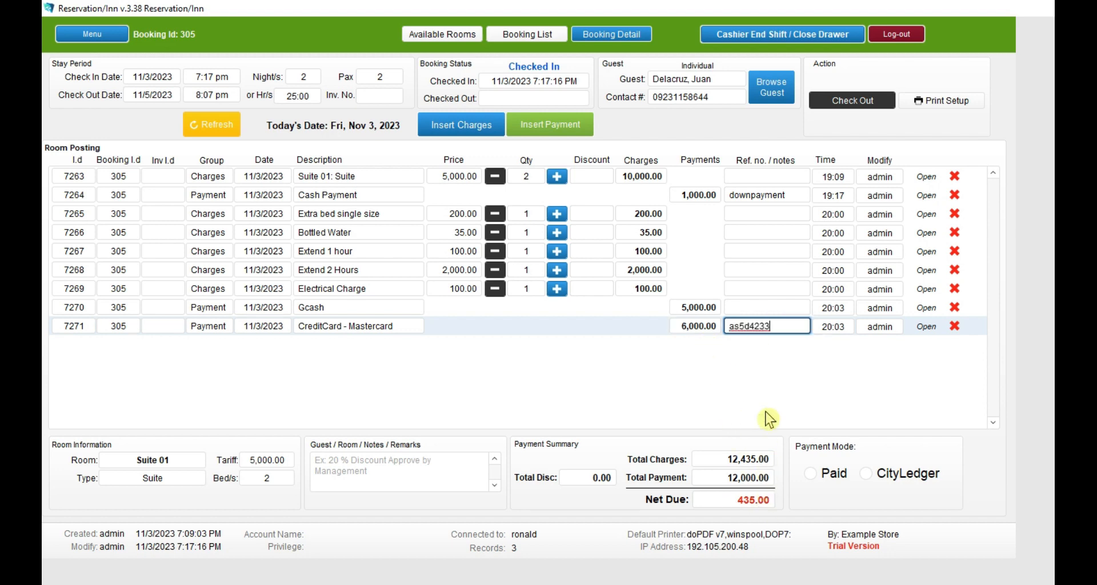
pyautogui.click(760, 382)
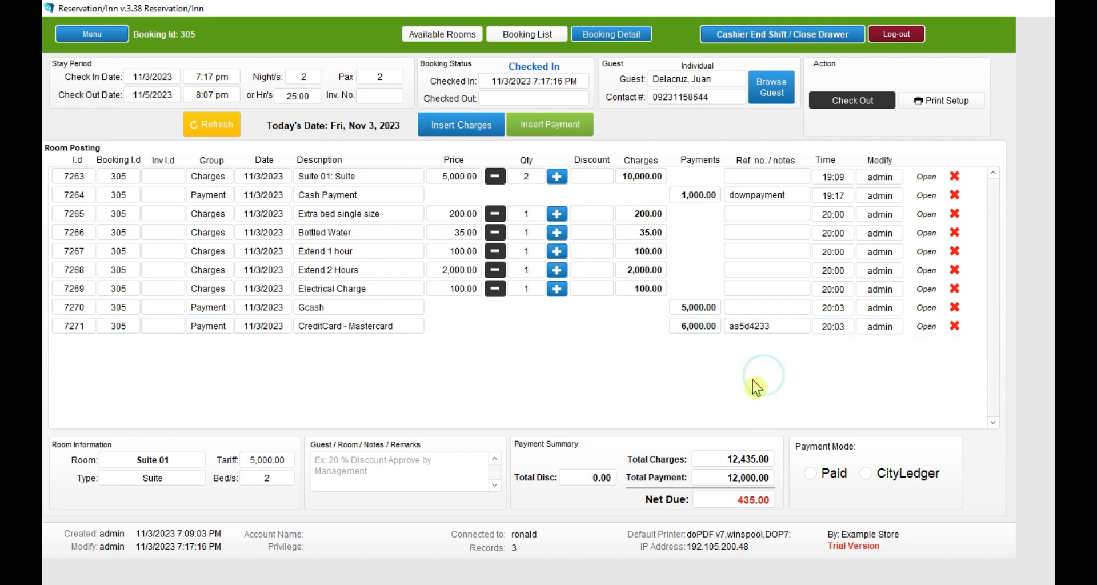
# Enter fsa423 as the reference number of the Gcash payment.
pyautogui.click(761, 309)
pyautogui.write('fs')
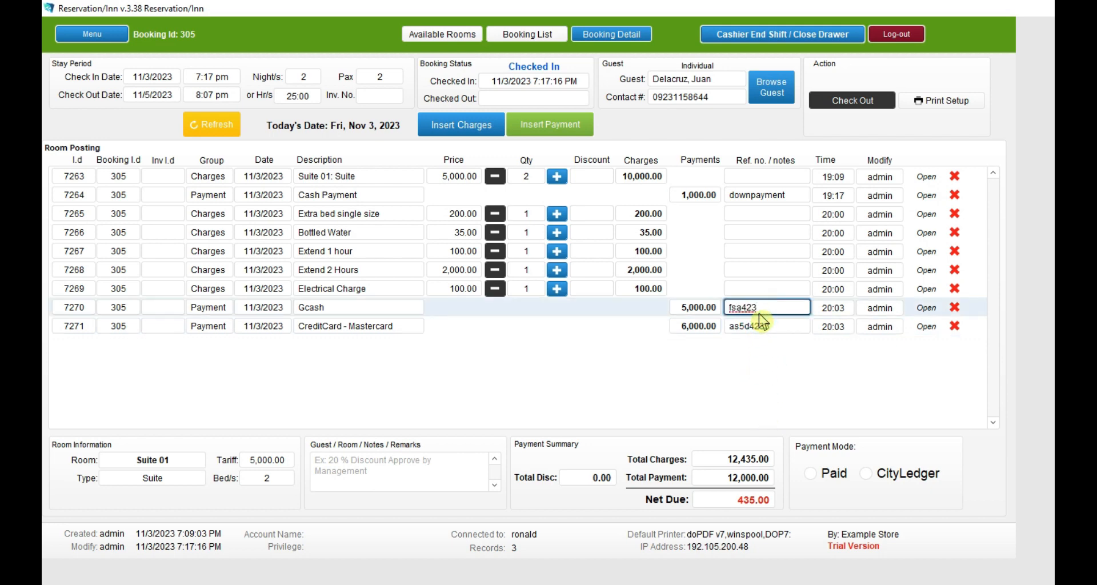
pyautogui.write('a423')
pyautogui.click(661, 363)
# Insert a Cash Payment of 435 into the booking to settle the net due.
pyautogui.click(562, 132)
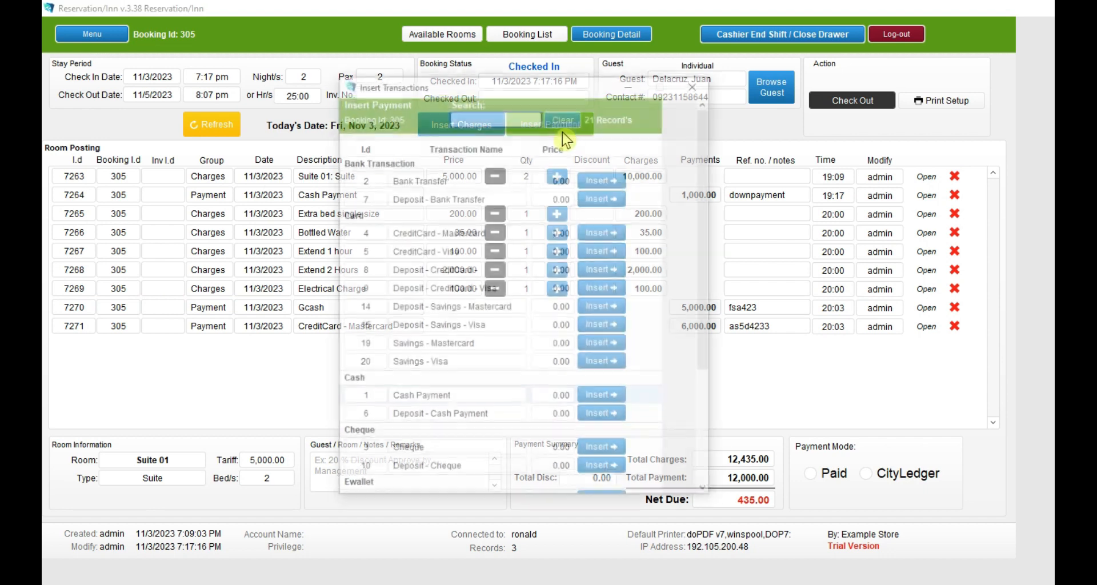
pyautogui.click(601, 395)
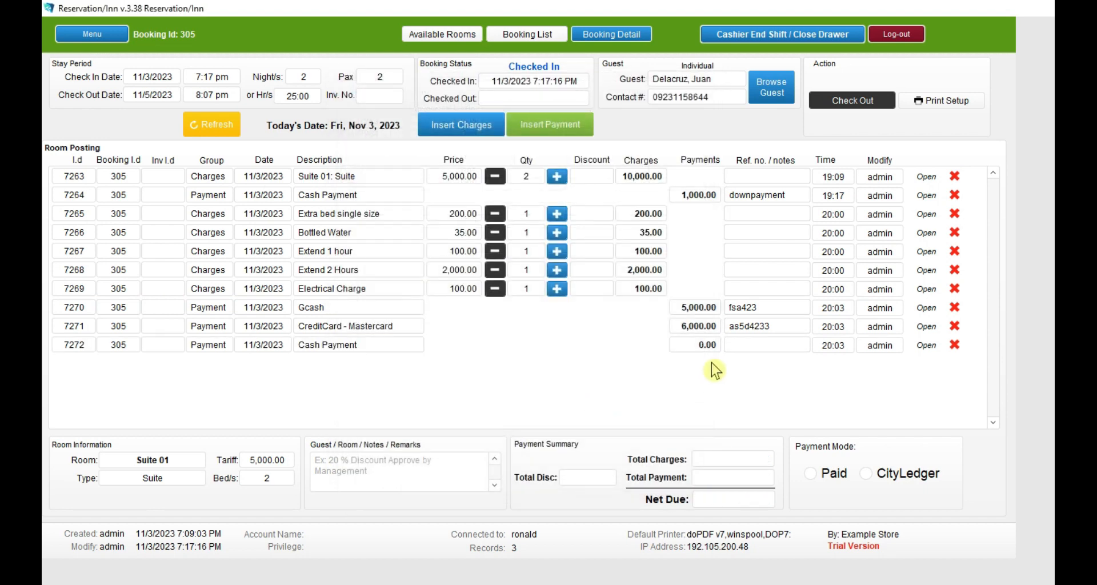
pyautogui.click(699, 345)
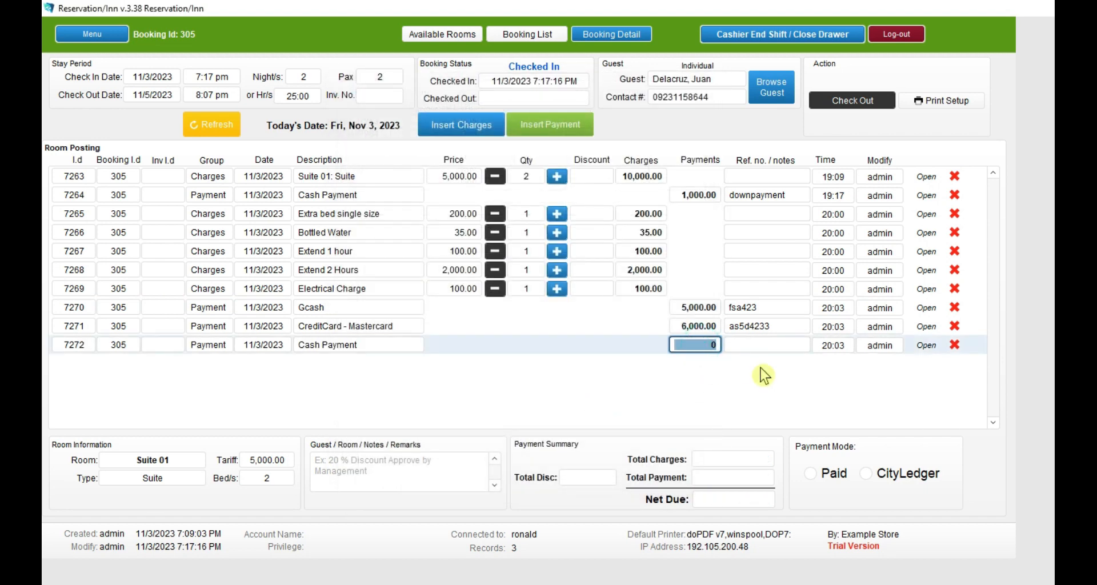
pyautogui.click(693, 424)
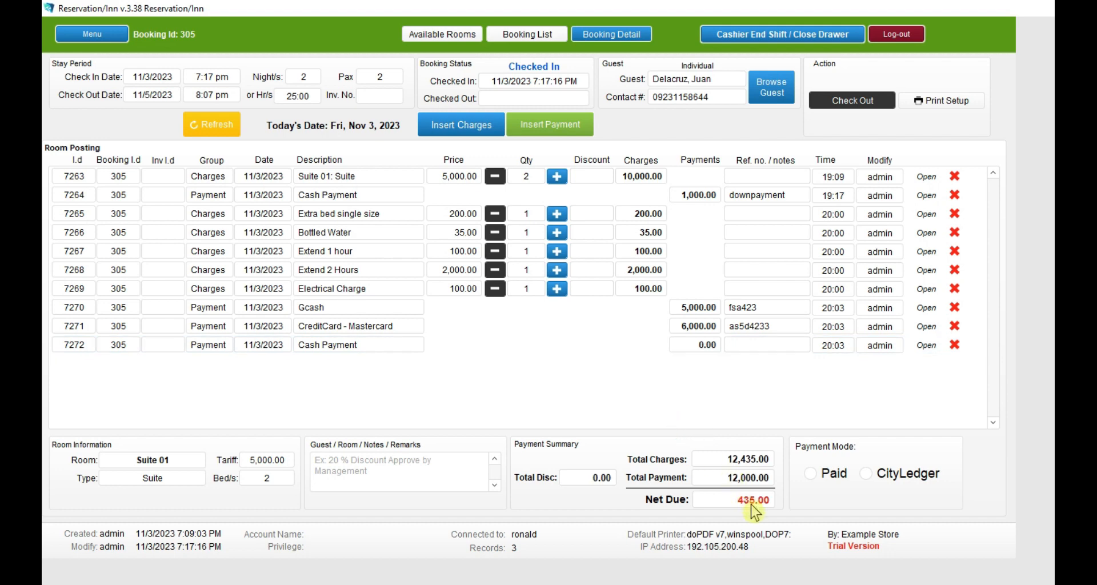
pyautogui.click(712, 345)
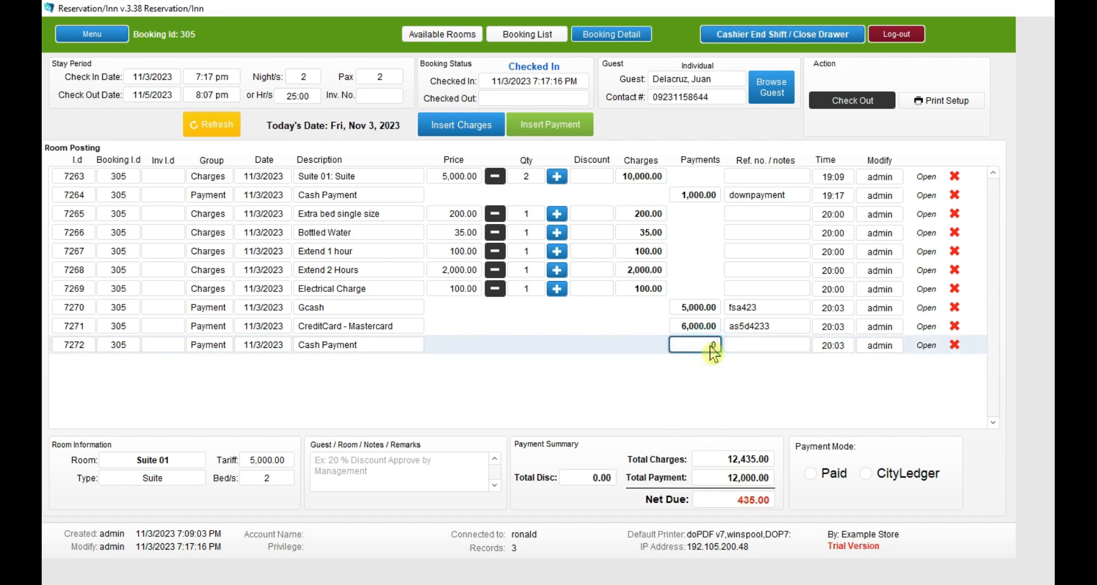
pyautogui.doubleClick(711, 349)
pyautogui.write('435')
pyautogui.press('Return')
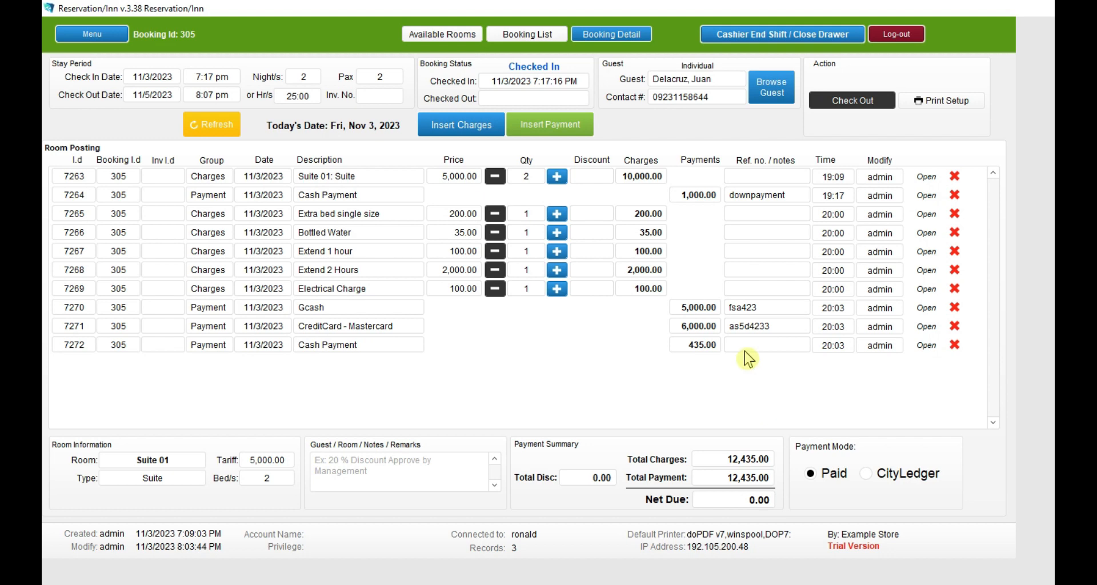
# Check out the guest from Suite 01 and make the invoice for the booking.
pyautogui.click(846, 100)
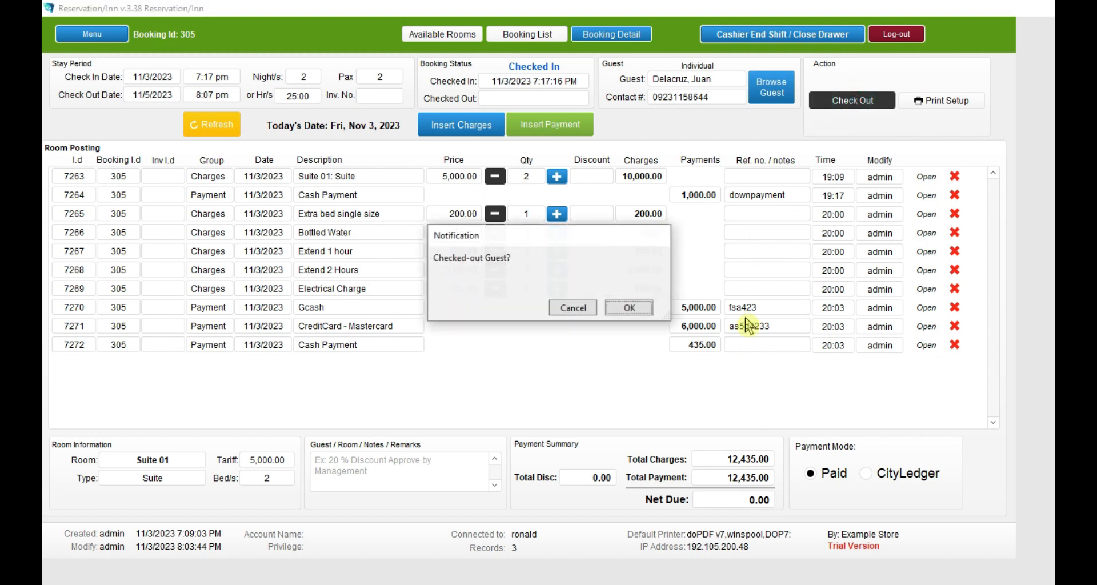
pyautogui.click(645, 309)
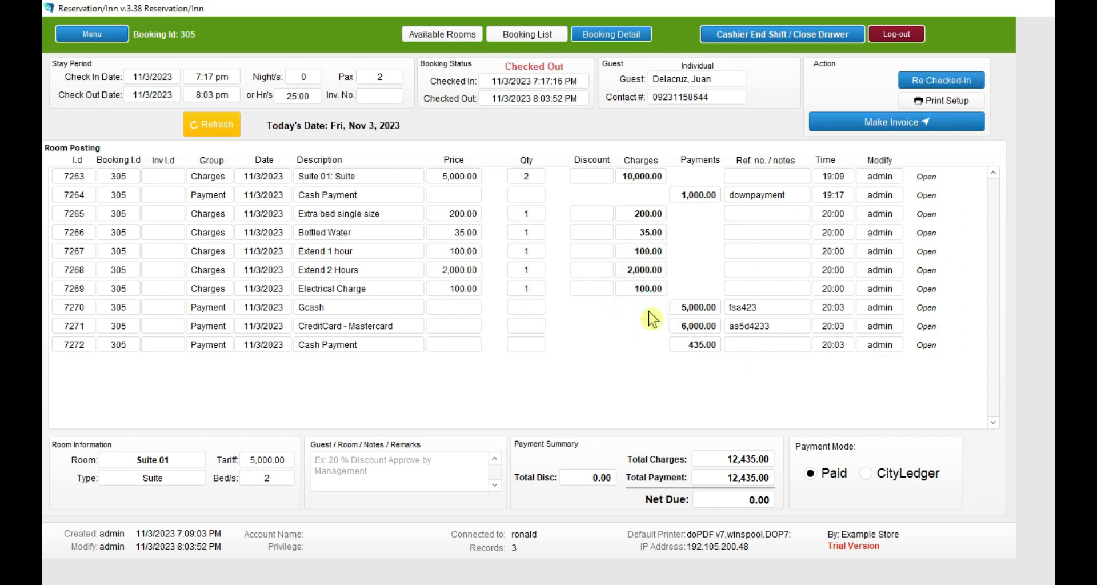
pyautogui.click(916, 122)
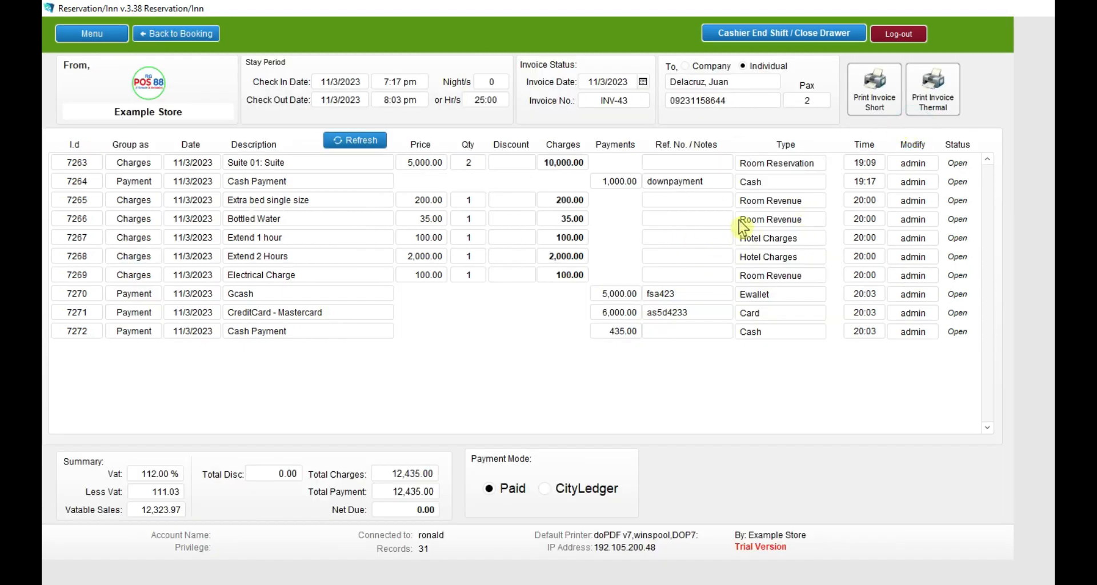
# Preview the short version of the invoice and review its charges, payments and totals.
pyautogui.click(878, 107)
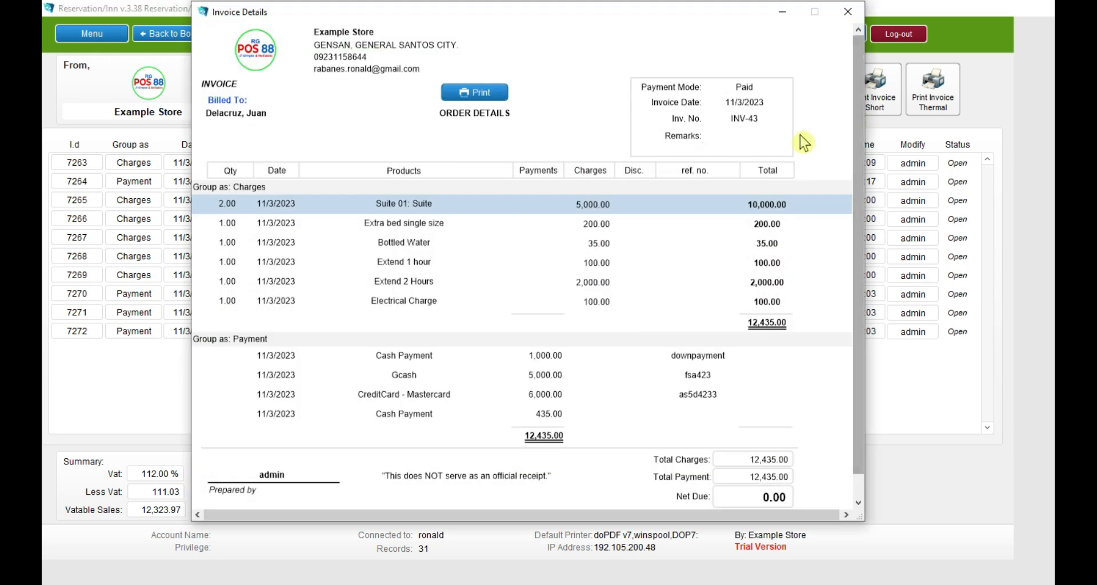
pyautogui.scroll(-1, 719, 198)
pyautogui.scroll(1, 718, 256)
pyautogui.scroll(-1, 718, 255)
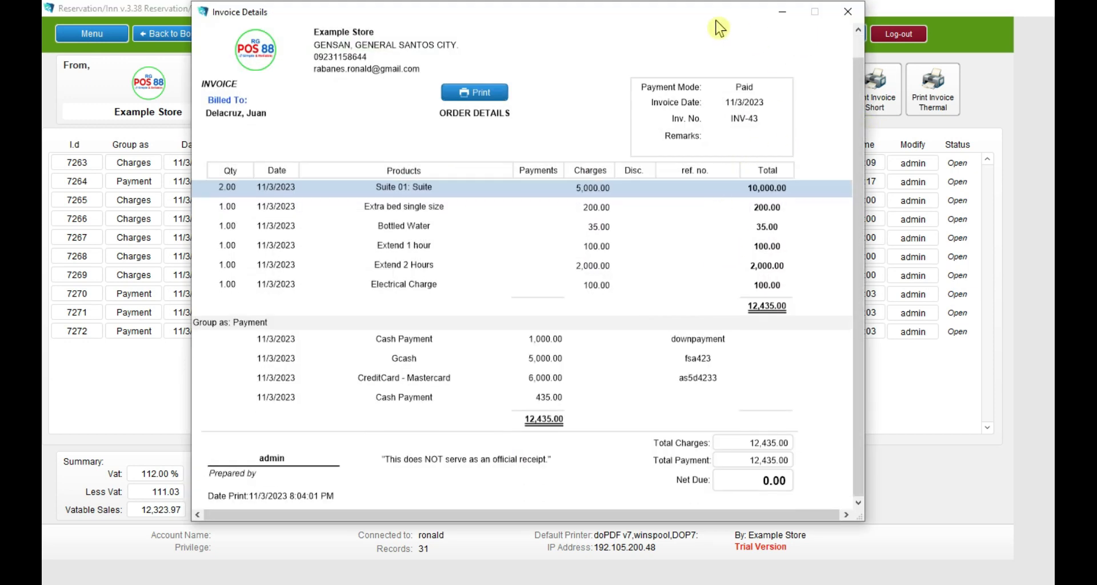
pyautogui.moveTo(711, 20); pyautogui.dragTo(670, 58)
# Preview the thermal version of the invoice, look through it to the end and close the preview.
pyautogui.click(932, 85)
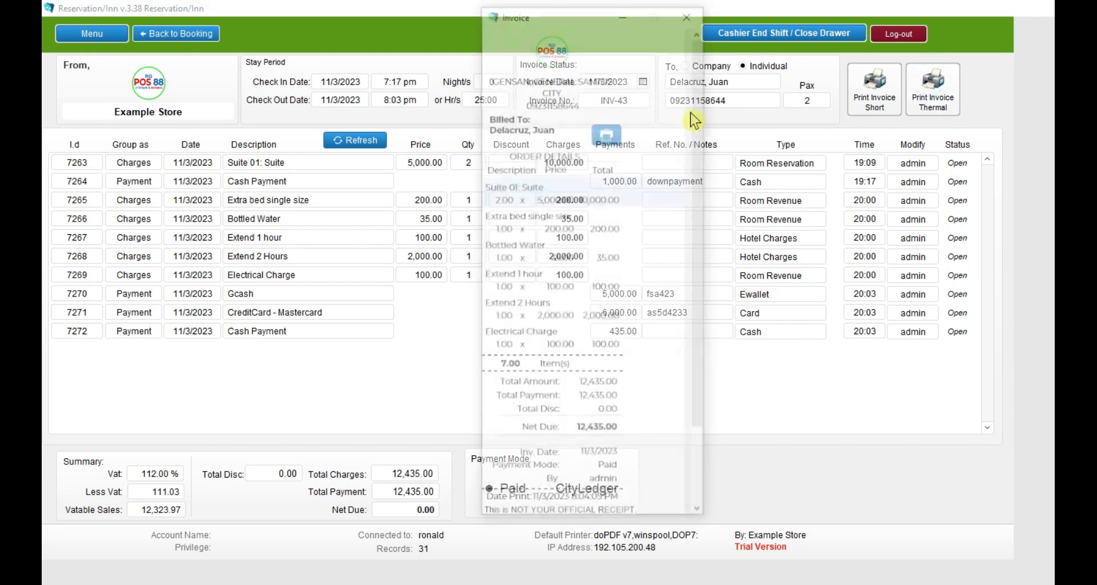
pyautogui.moveTo(598, 16); pyautogui.dragTo(565, 33)
pyautogui.scroll(-3, 666, 188)
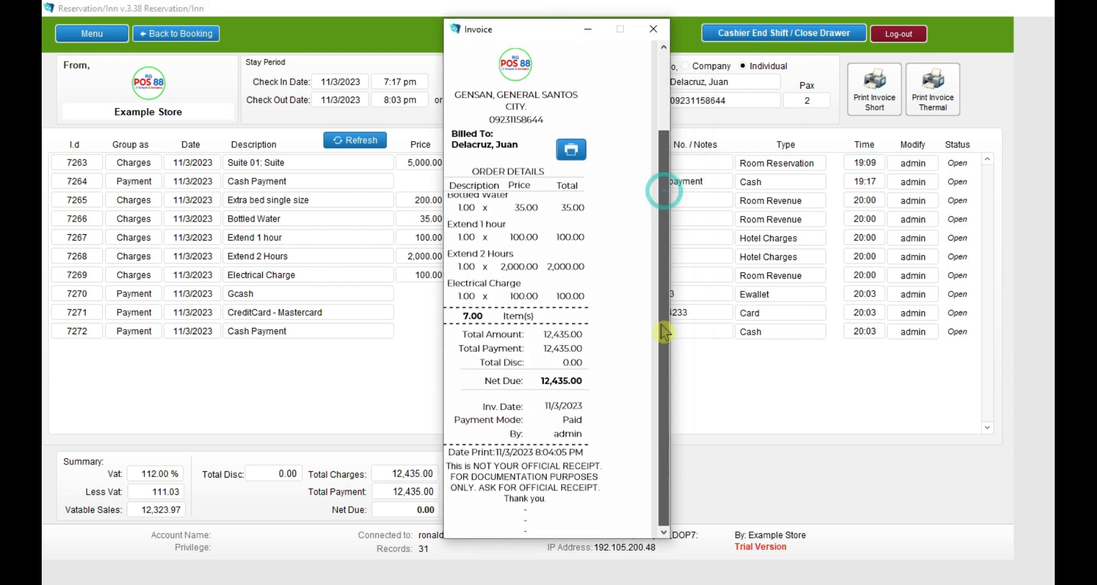
pyautogui.scroll(3, 665, 189)
pyautogui.click(652, 29)
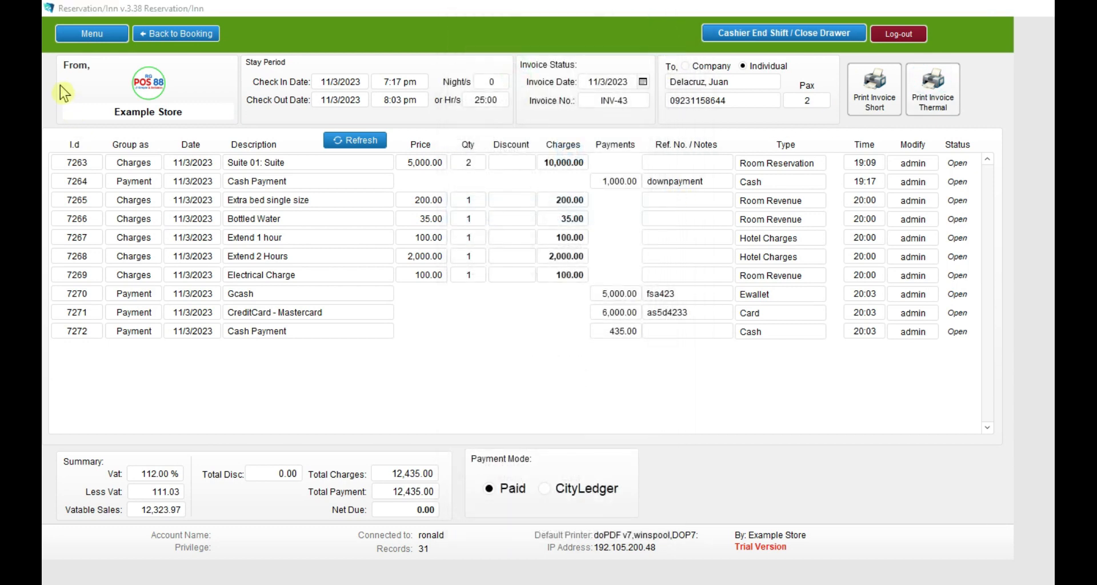
# Open the Statement of Account and look through the invoice list grouped by customer.
pyautogui.click(92, 36)
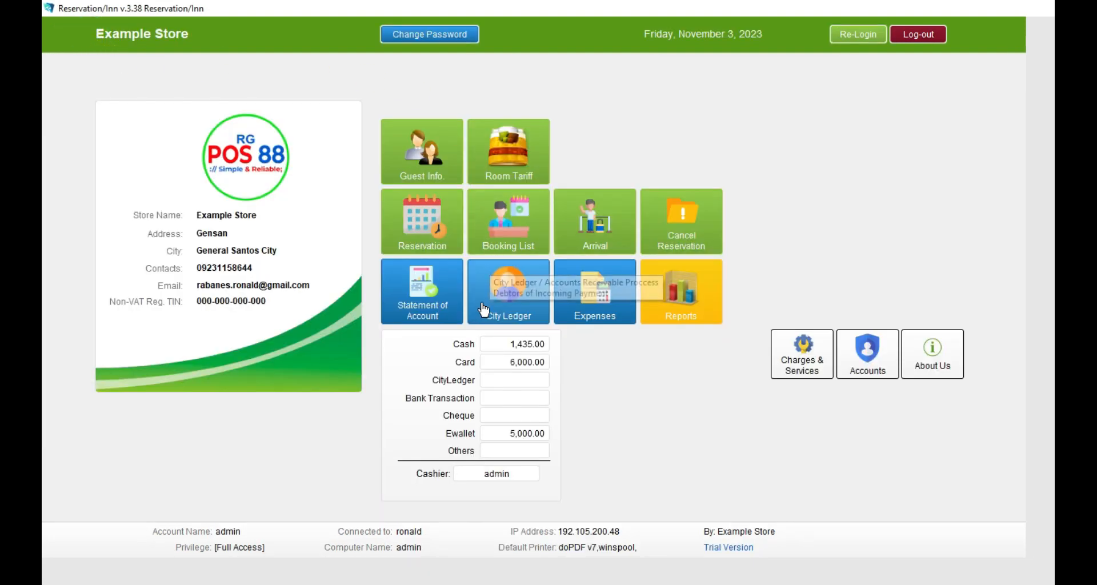
pyautogui.click(442, 320)
pyautogui.scroll(8, 443, 321)
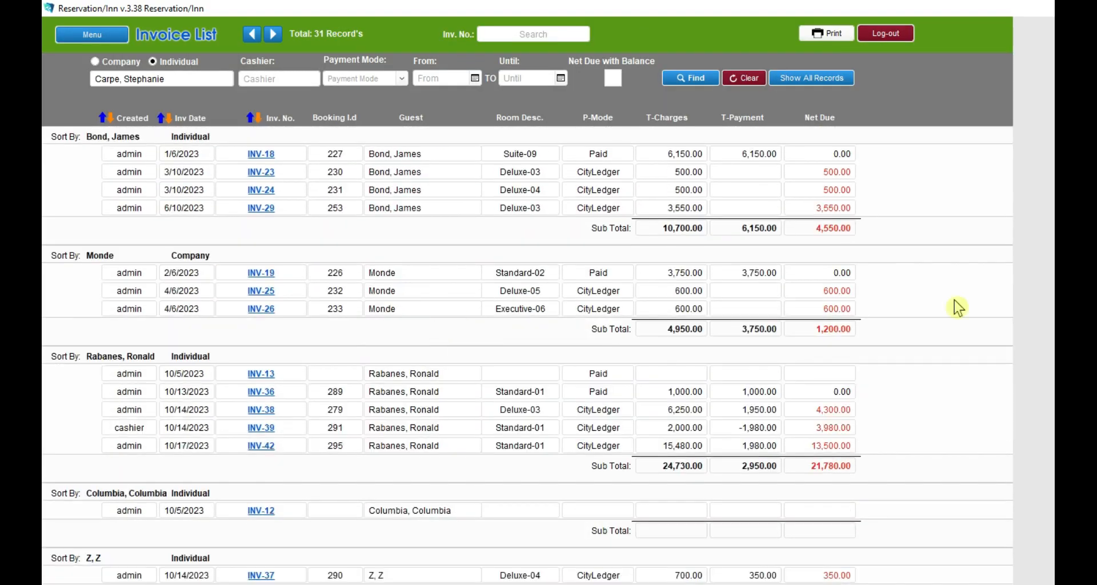
pyautogui.scroll(-9, 45, 126)
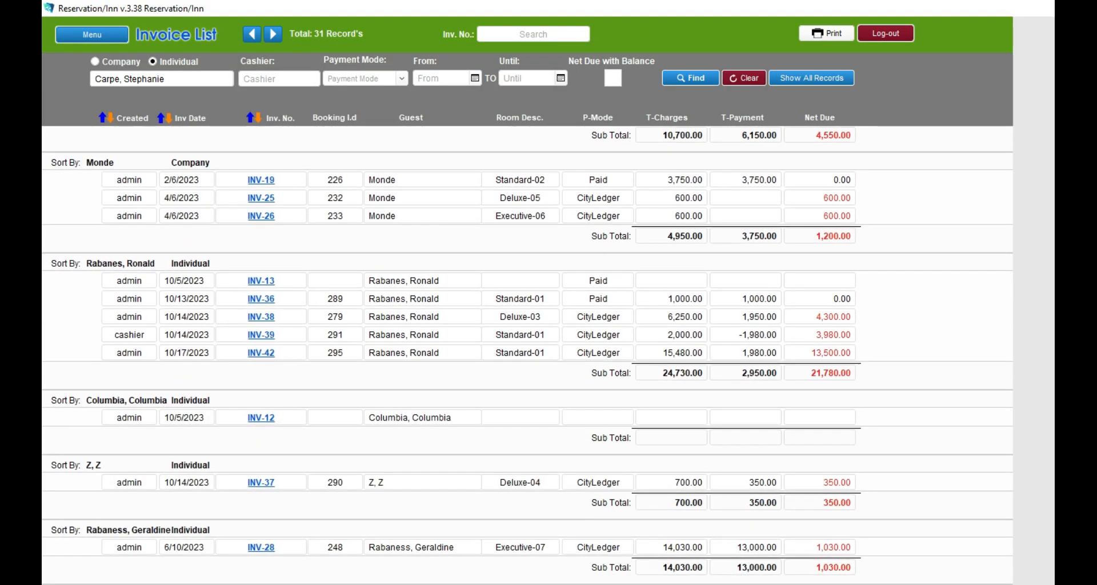
pyautogui.scroll(-3, 526, 354)
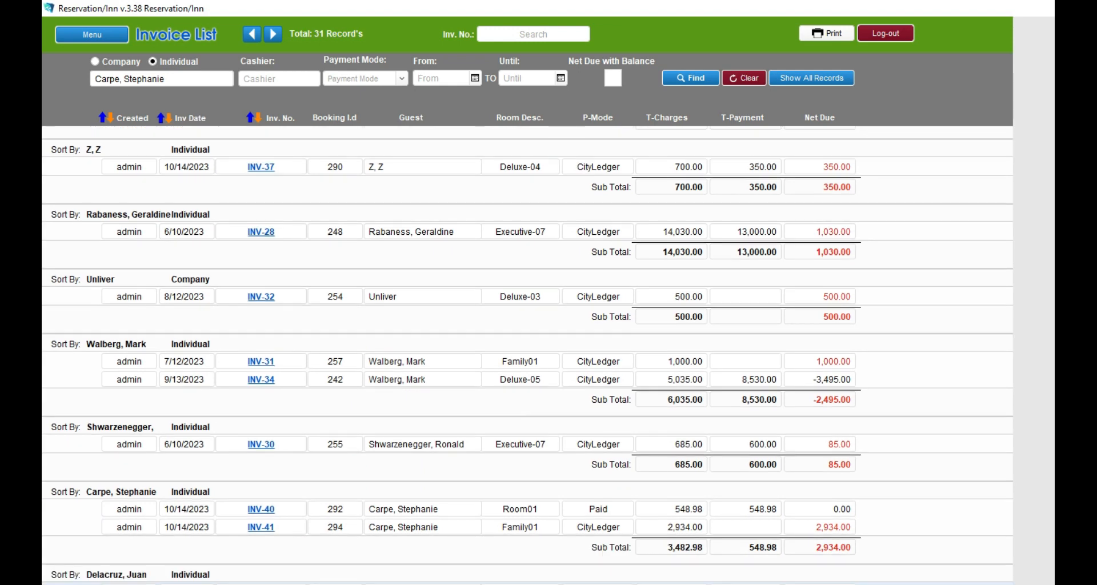
# Clear the invoice list's filters and look at the choices for filtering by customer, cashier and payment mode.
pyautogui.click(744, 78)
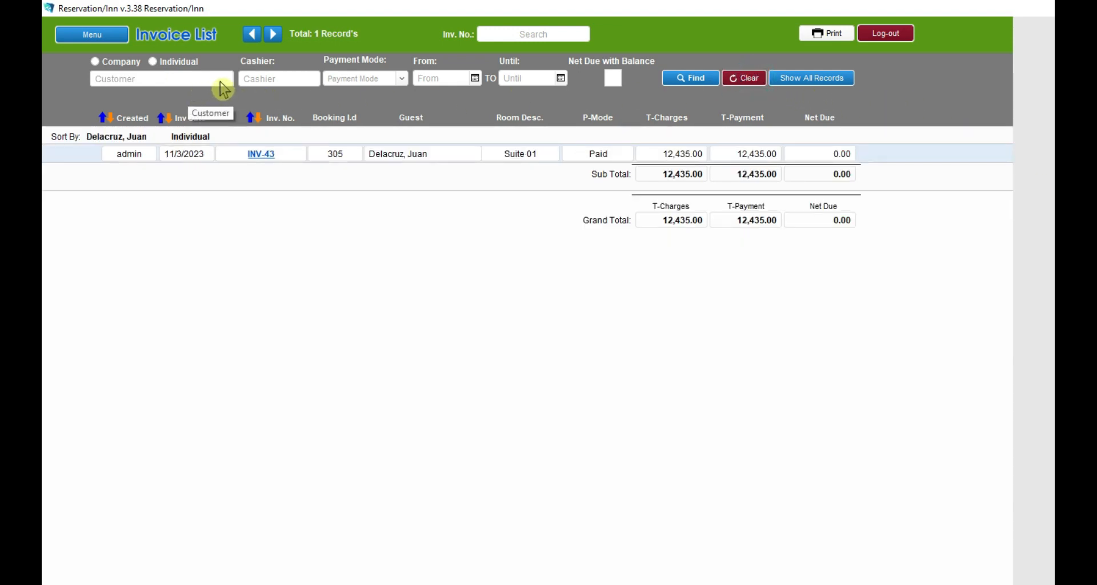
pyautogui.click(184, 79)
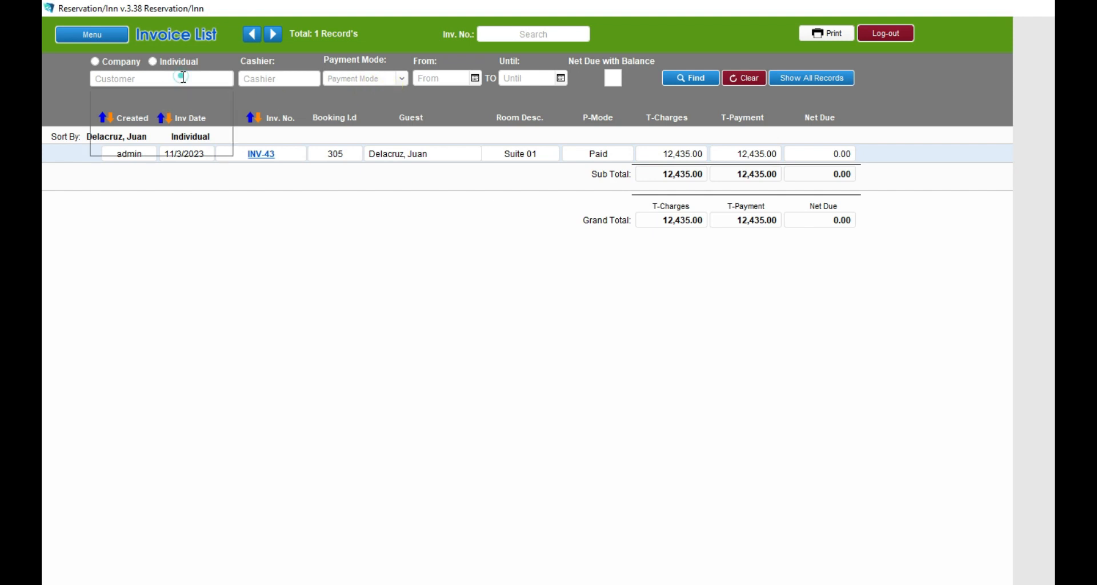
pyautogui.click(281, 82)
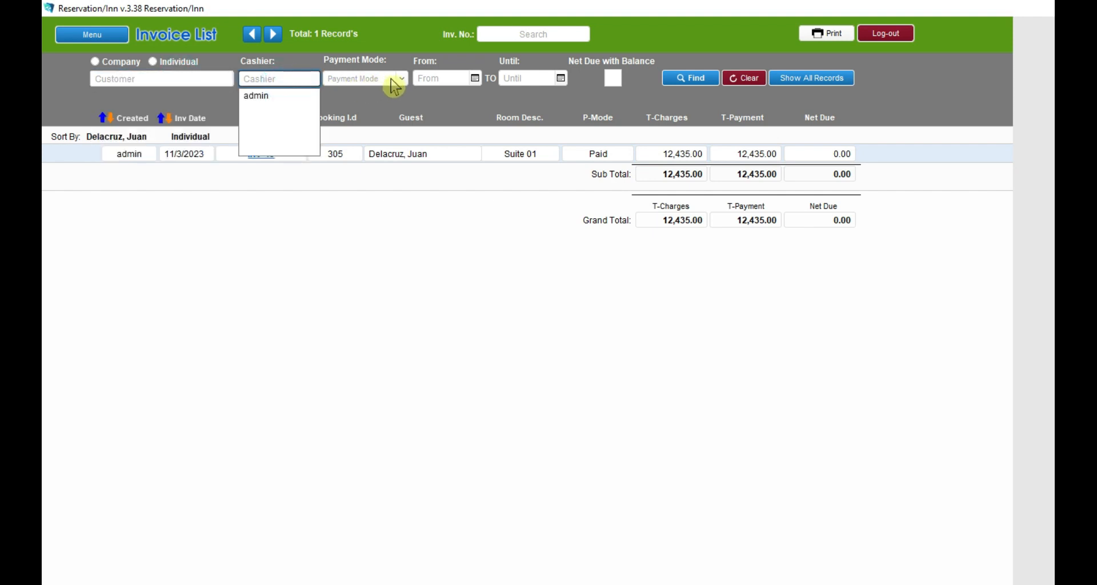
pyautogui.click(404, 80)
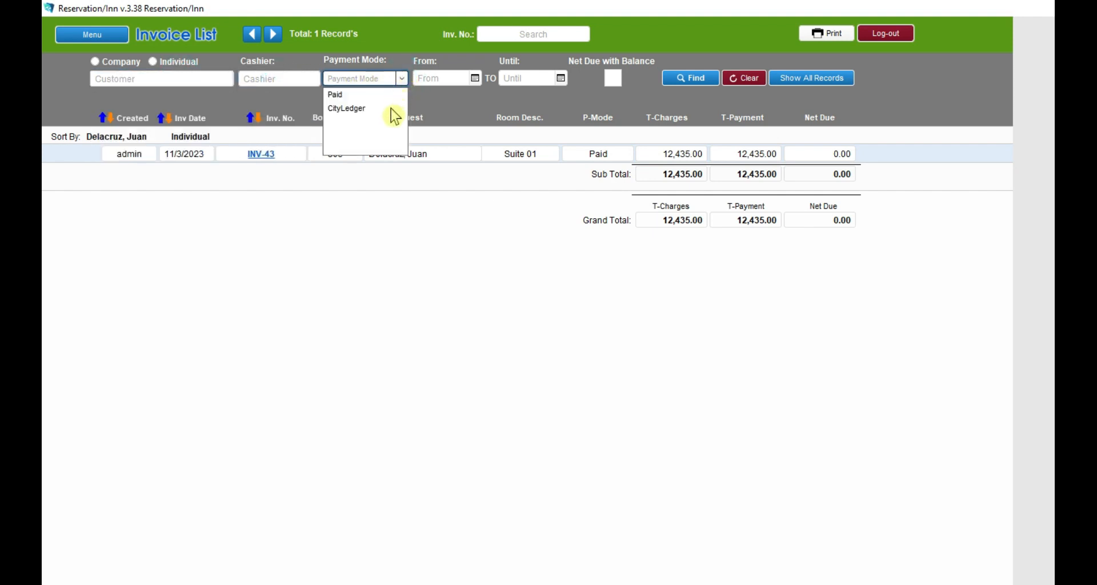
pyautogui.click(459, 100)
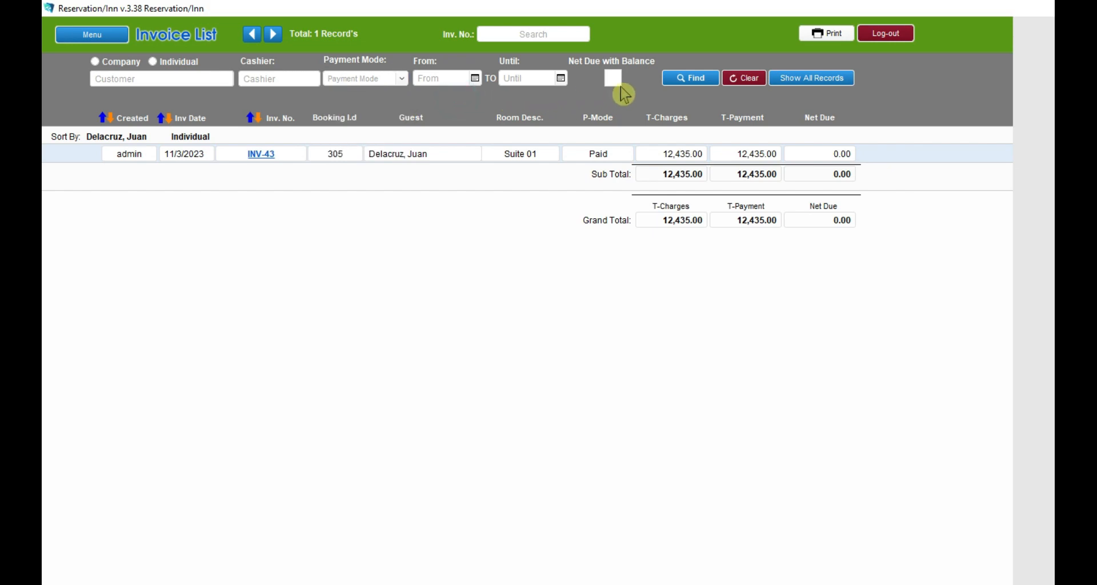
# Find only the invoices whose net due has a balance and look through the filtered list.
pyautogui.click(616, 80)
pyautogui.click(702, 86)
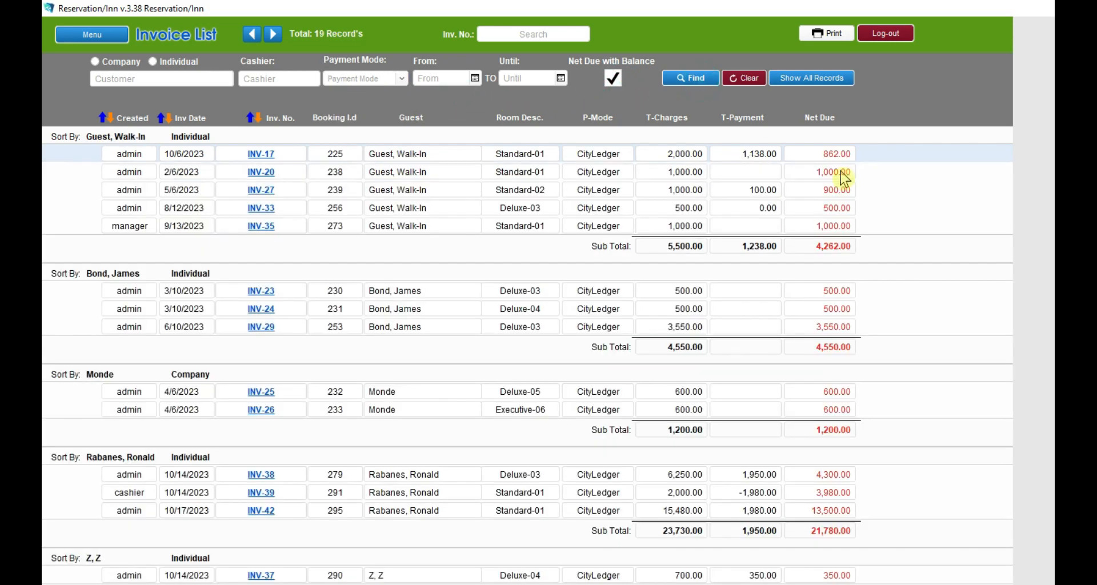
pyautogui.scroll(-9, 836, 211)
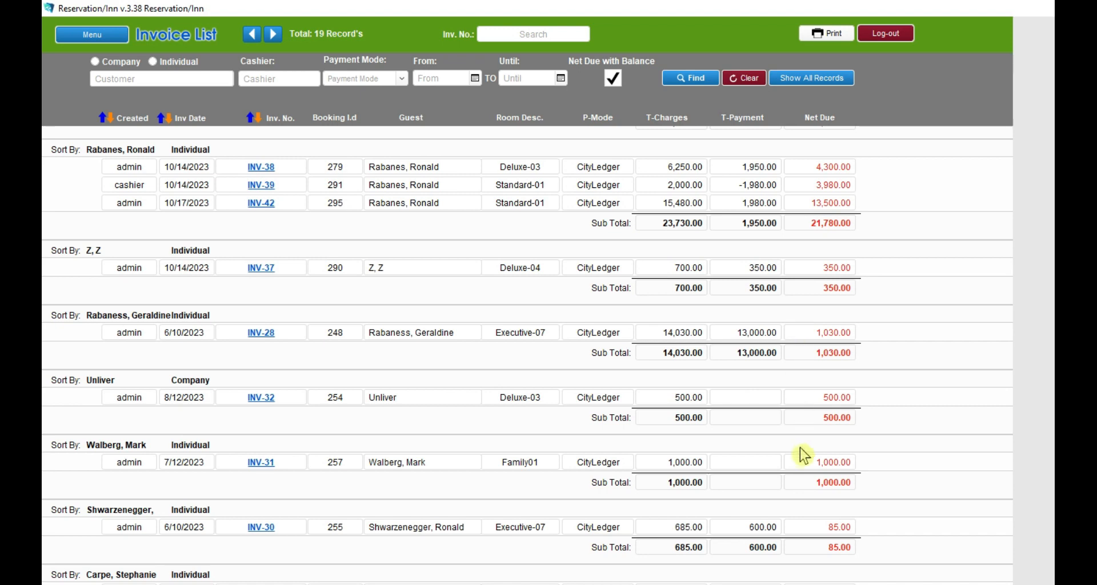
pyautogui.scroll(6, 803, 457)
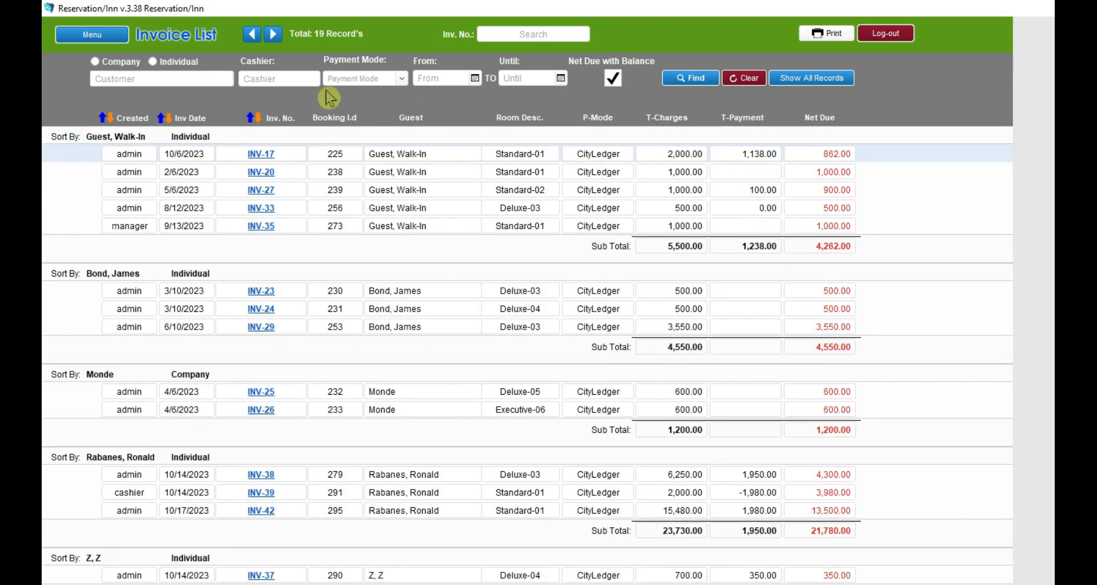
# Open the Booking List and review all records by date, followed by only the checked-in bookings.
pyautogui.click(102, 44)
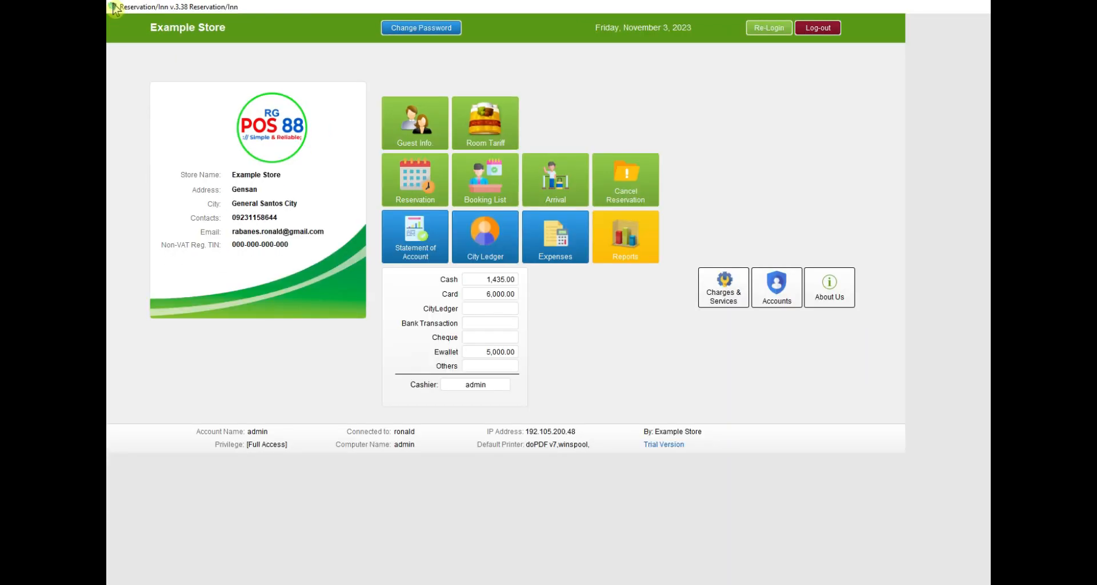
pyautogui.click(490, 199)
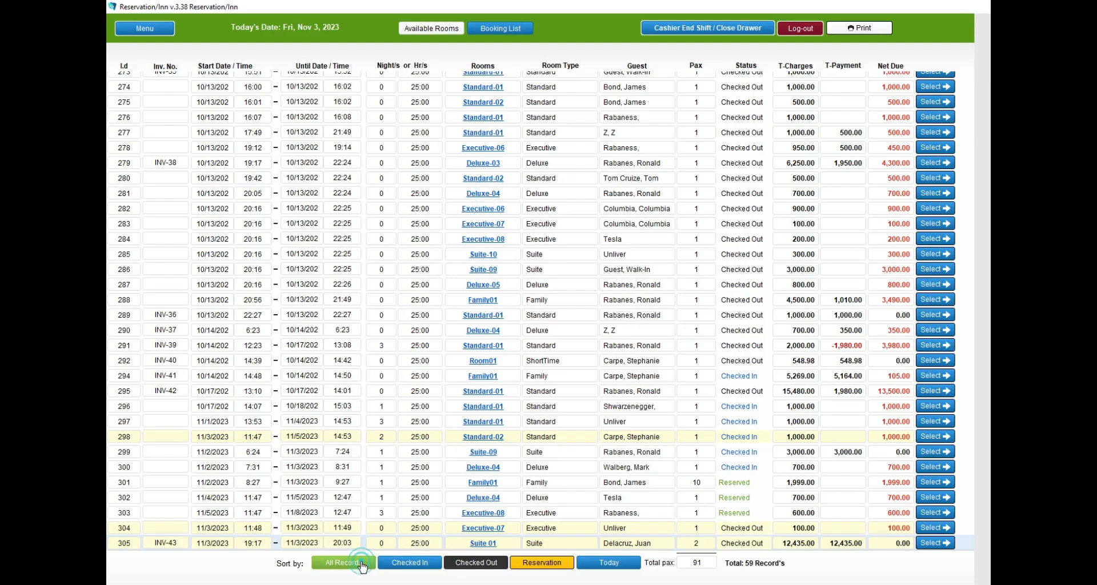
pyautogui.click(361, 564)
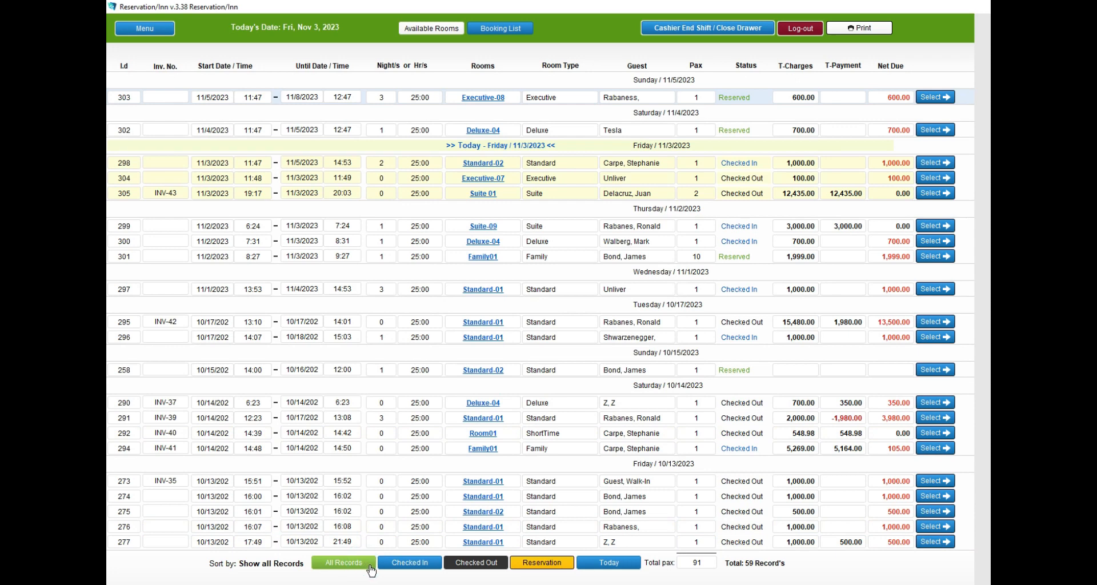
pyautogui.click(425, 565)
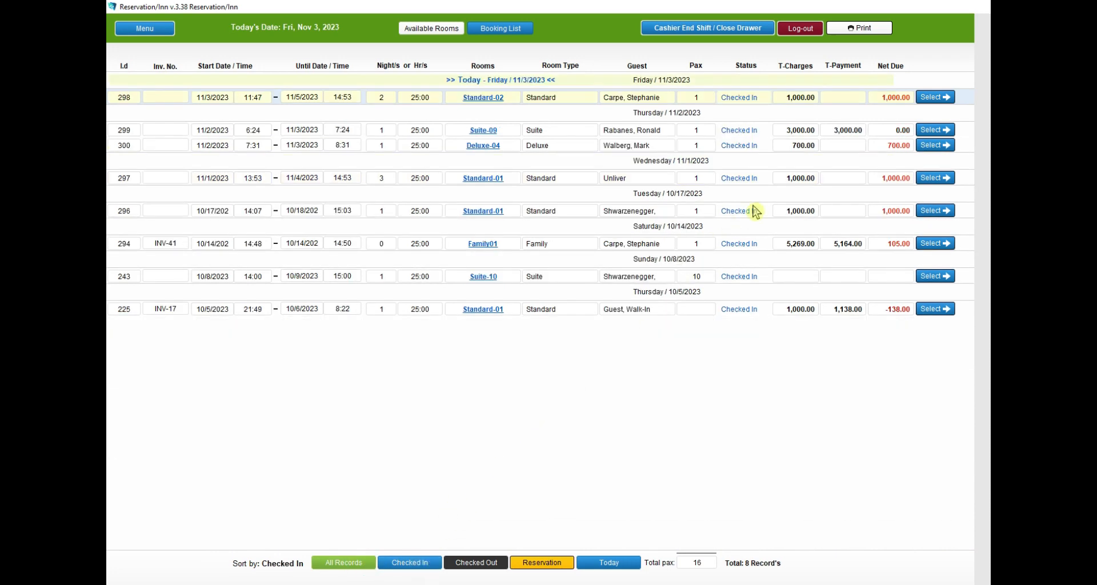
pyautogui.click(843, 179)
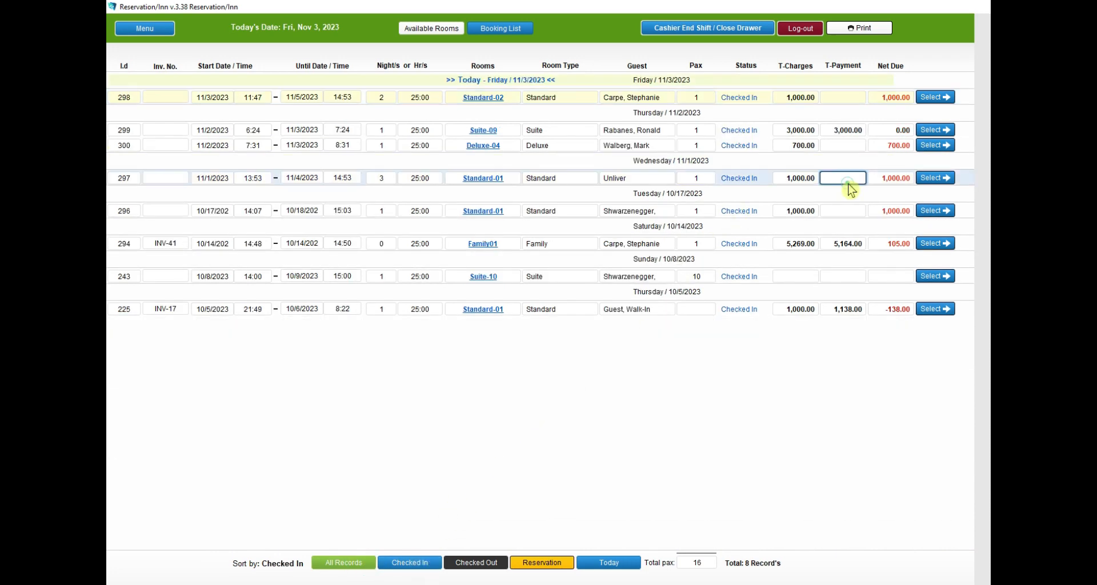
# Review the booking list filtered in turn by checked-out bookings, reservations and today's bookings.
pyautogui.click(498, 562)
pyautogui.scroll(-10, 581, 209)
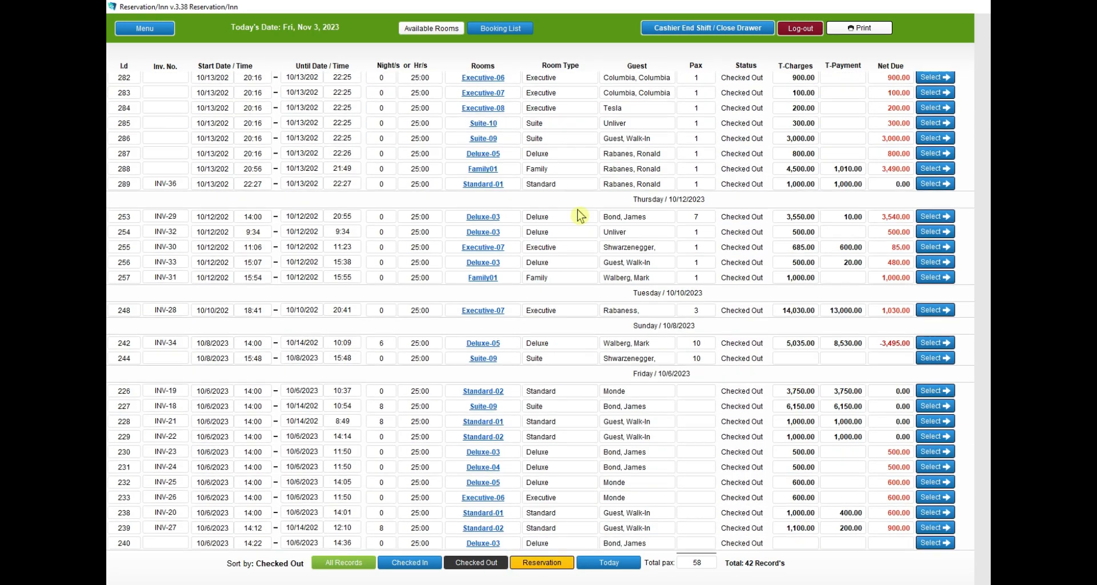
pyautogui.scroll(10, 580, 215)
pyautogui.click(563, 561)
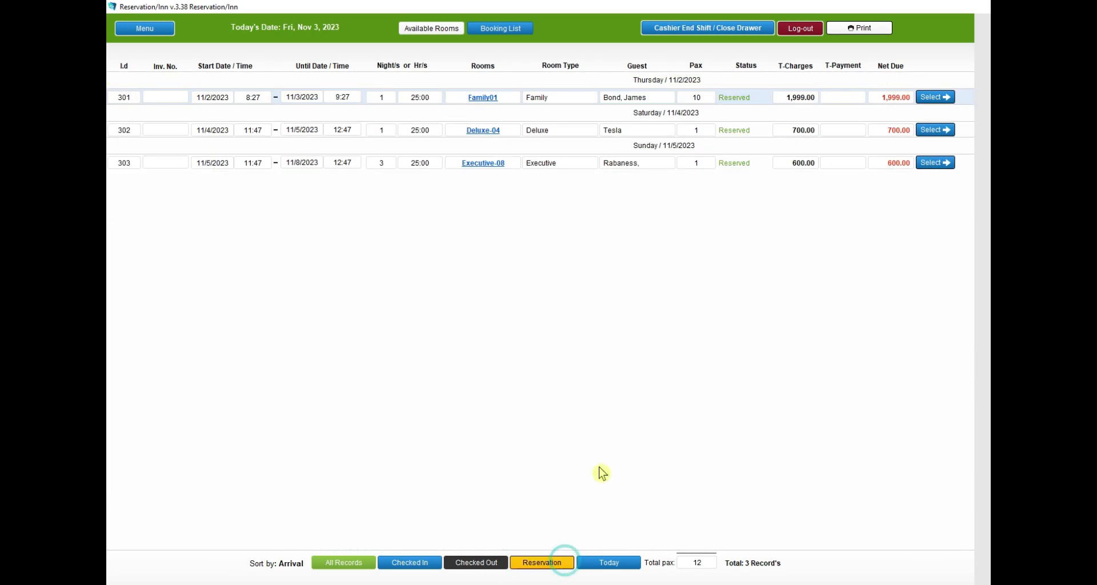
pyautogui.click(630, 565)
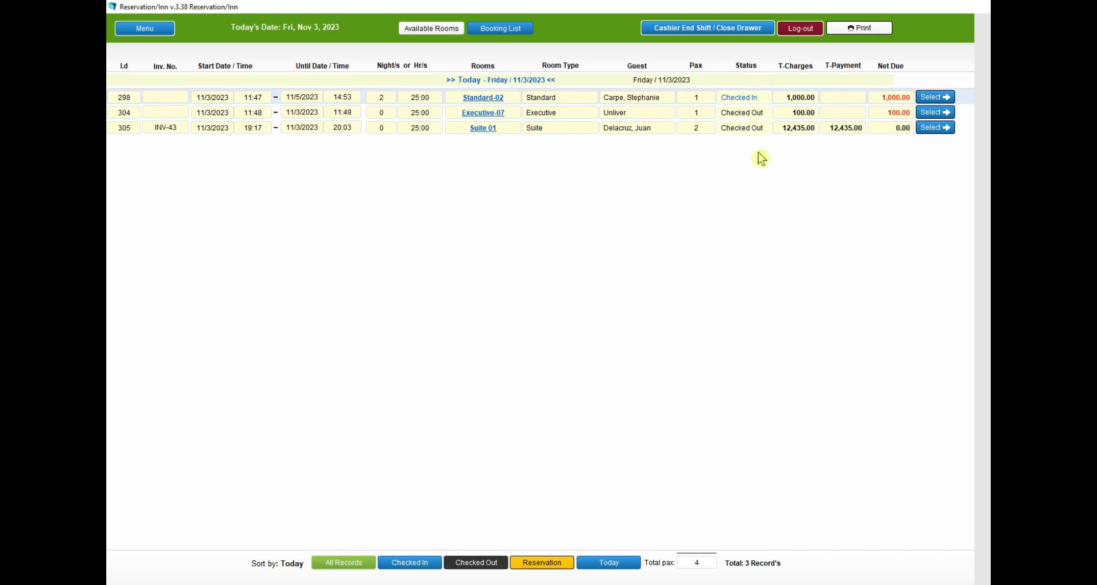
# View the Arrival list of reserved bookings and return to the main menu.
pyautogui.click(162, 32)
pyautogui.click(564, 203)
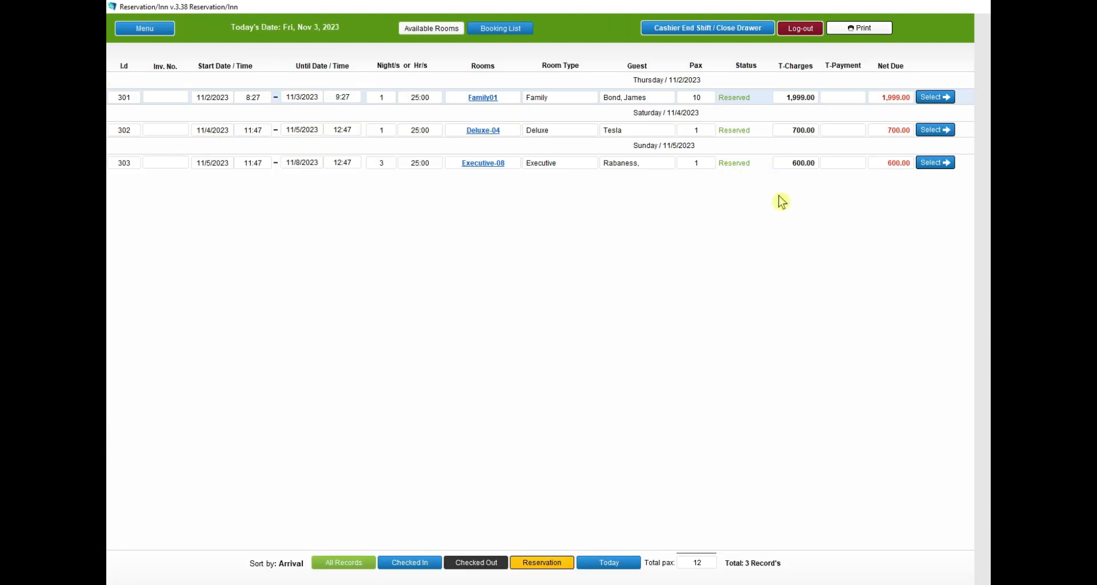
pyautogui.click(156, 33)
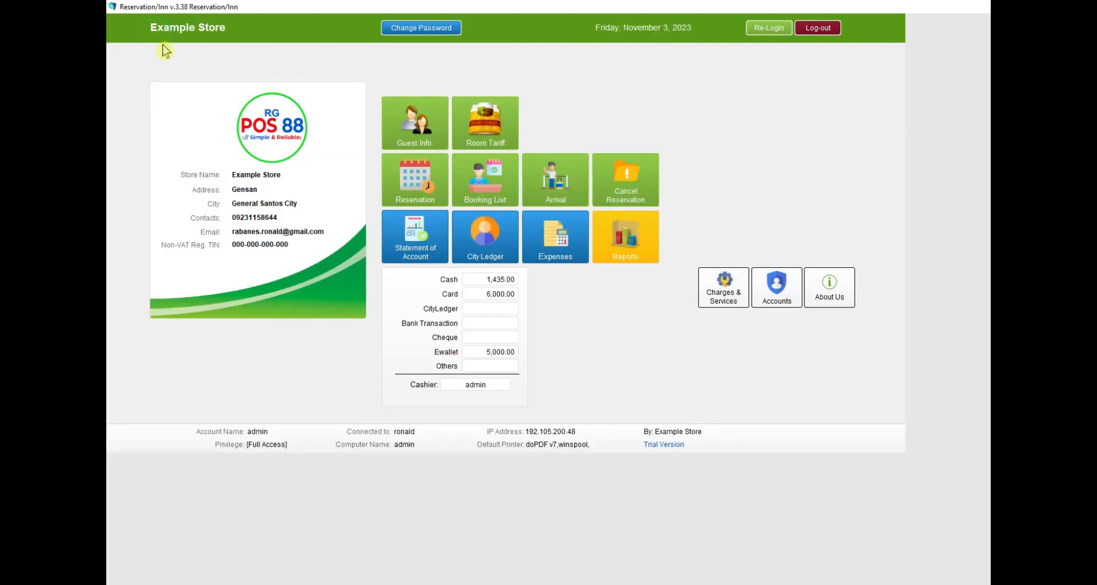
# Look through the cancelled reservations with their dates, rooms and guests, and return to the main menu.
pyautogui.click(627, 195)
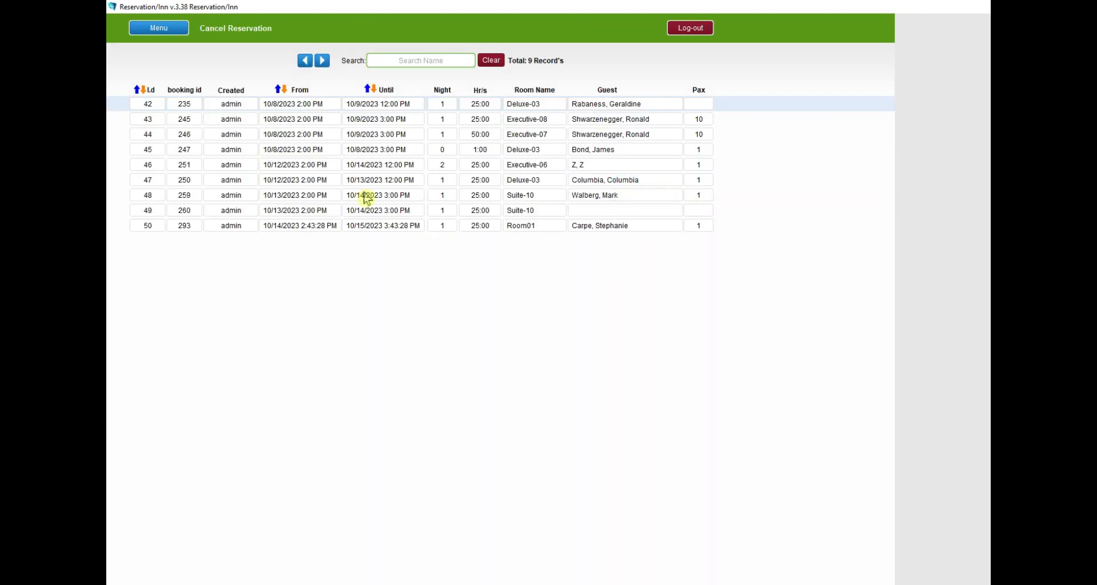
pyautogui.click(566, 186)
pyautogui.click(559, 226)
pyautogui.click(521, 181)
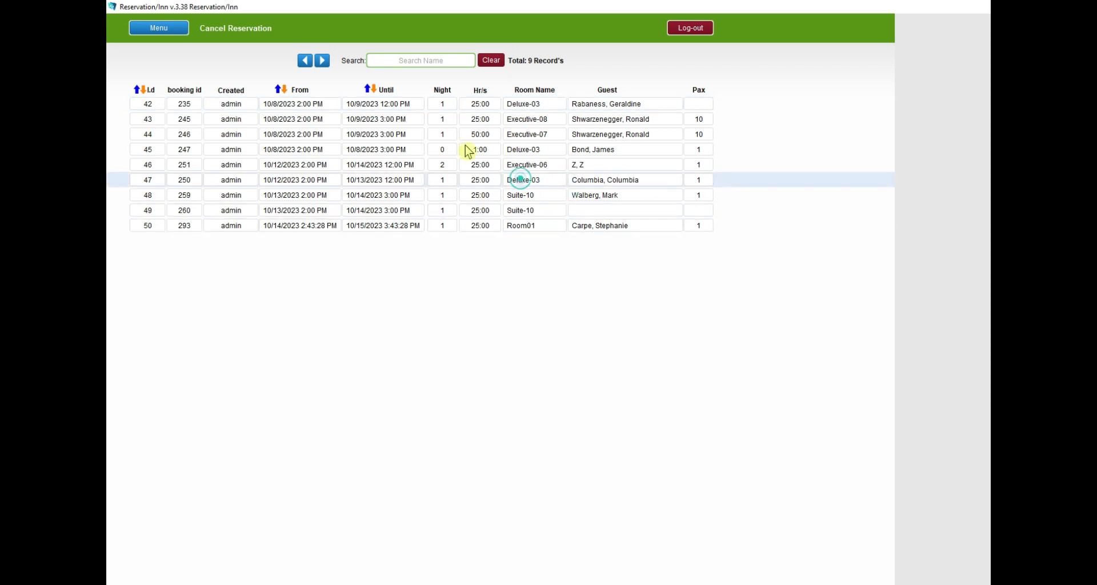
pyautogui.click(389, 124)
pyautogui.click(157, 28)
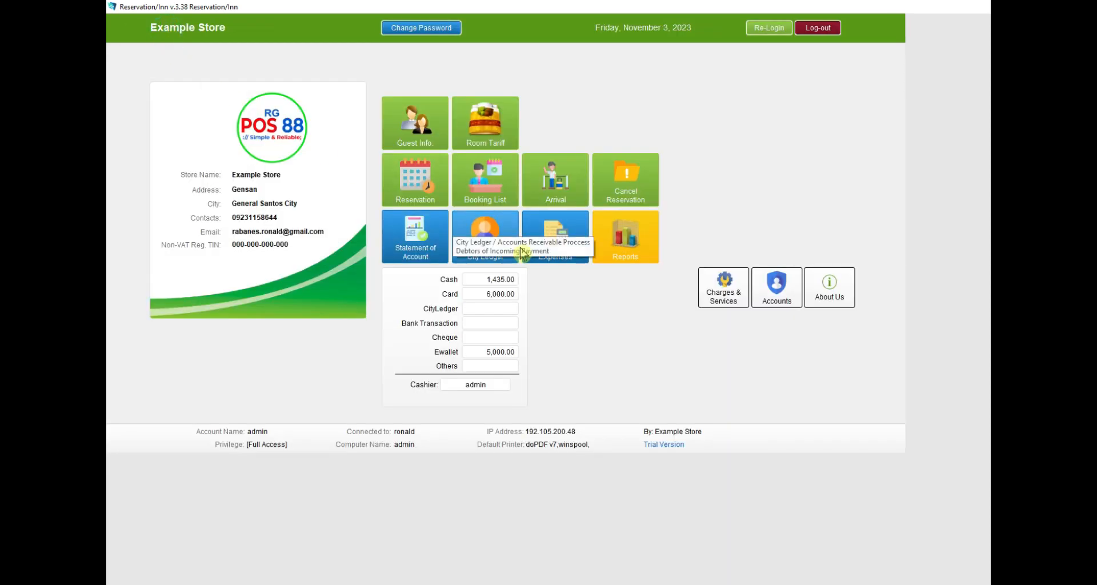
# Review the booking and payment details of several City Ledger customers, including Tesla and Monde, and return to the main menu.
pyautogui.click(479, 248)
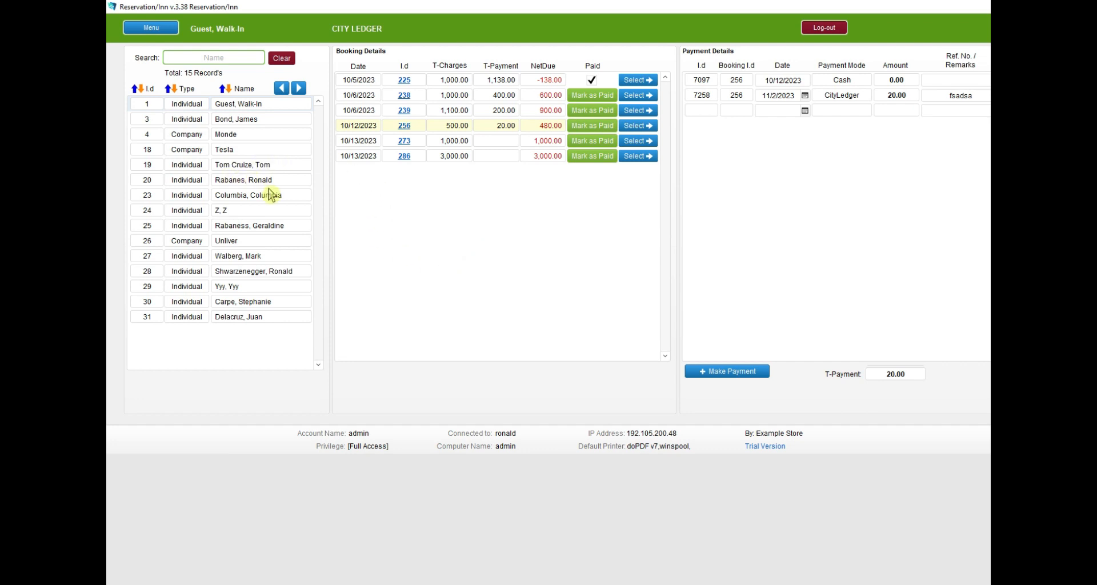
pyautogui.click(254, 256)
pyautogui.click(269, 286)
pyautogui.click(271, 149)
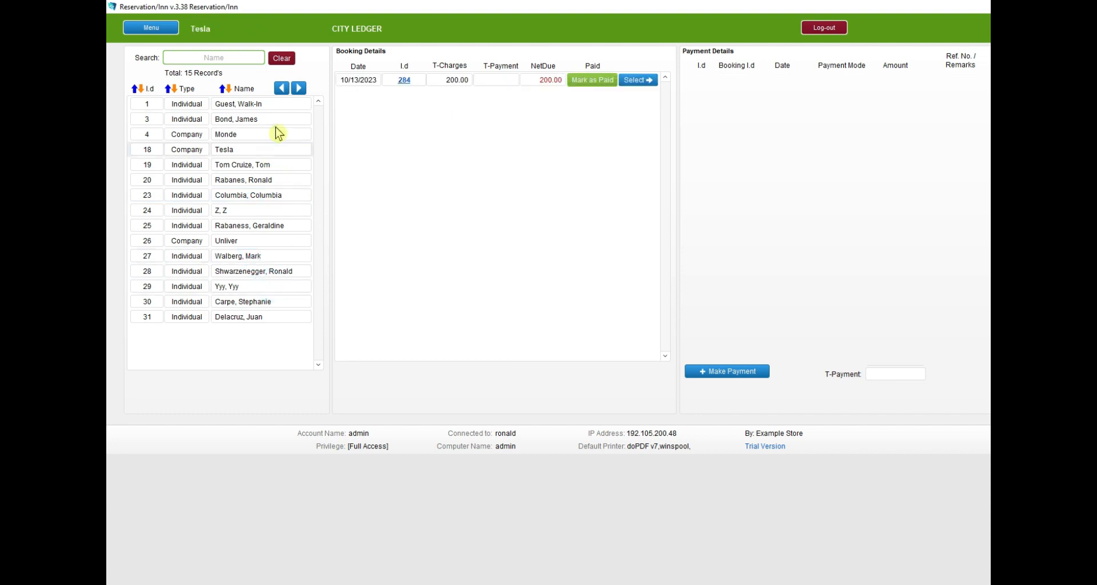
pyautogui.click(276, 135)
pyautogui.click(488, 82)
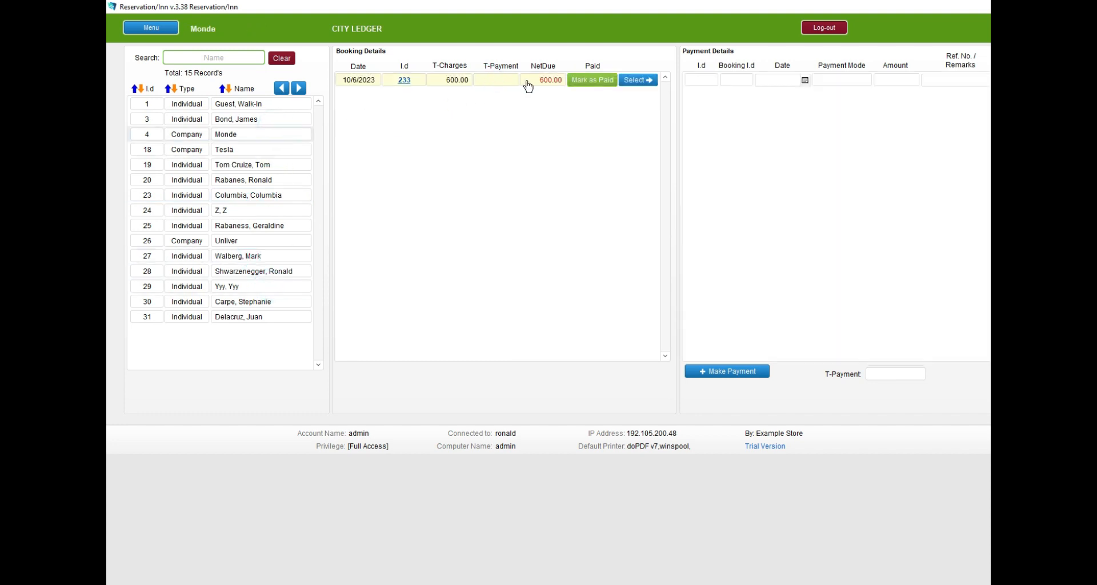
pyautogui.click(151, 27)
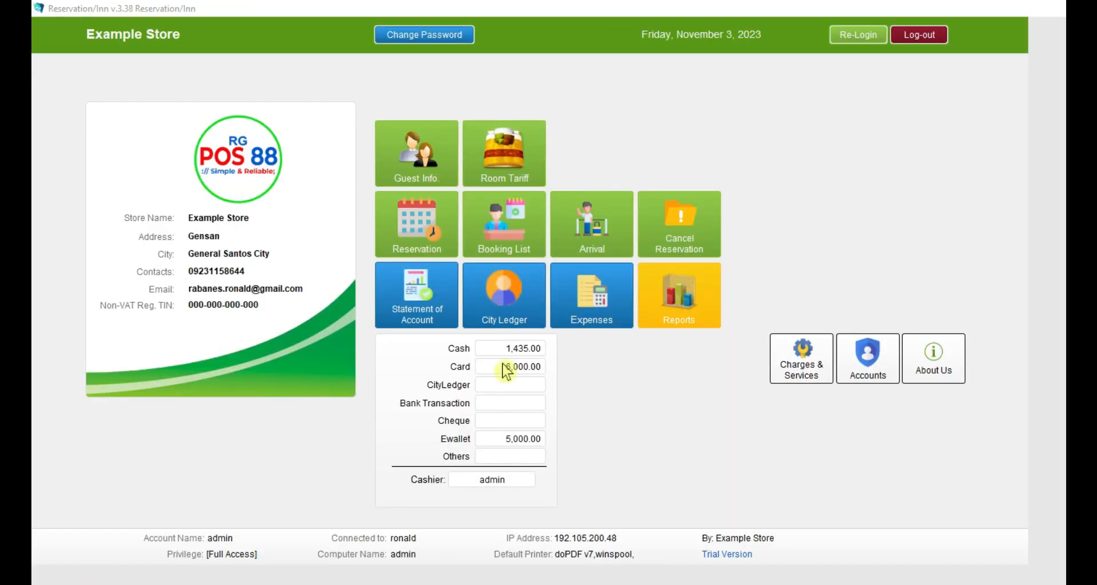
# Start a new expense entry for Gasoline dated 11/3/2023 with an amount of 50.00.
pyautogui.click(599, 314)
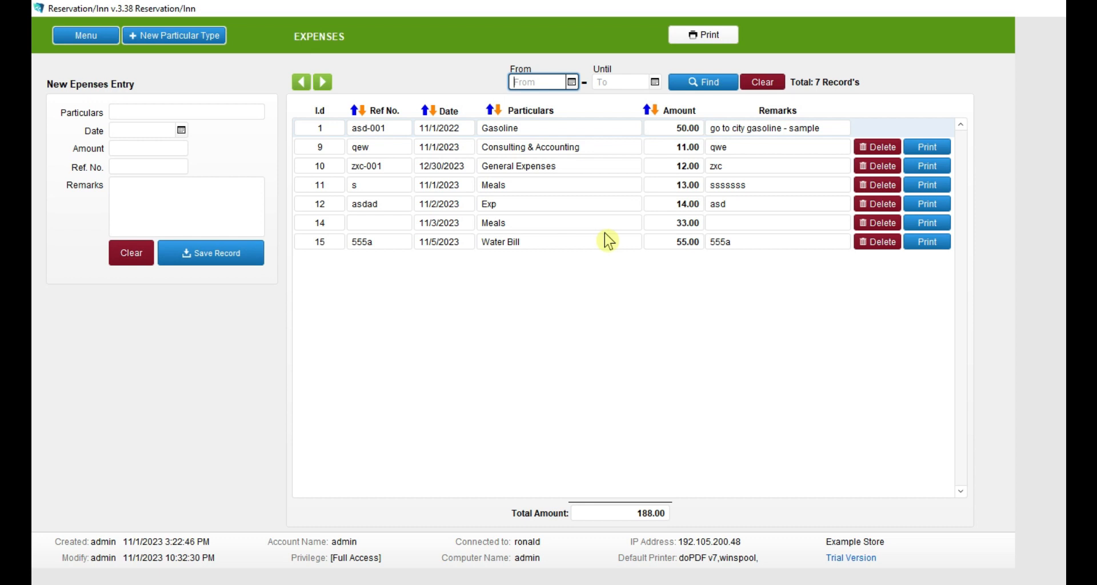
pyautogui.click(201, 112)
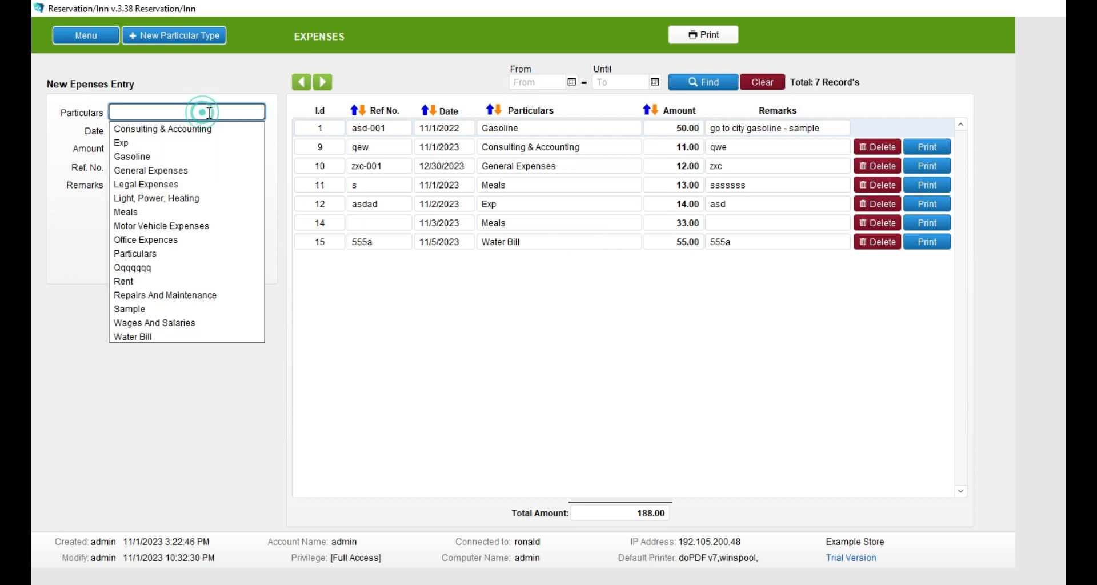
pyautogui.click(176, 152)
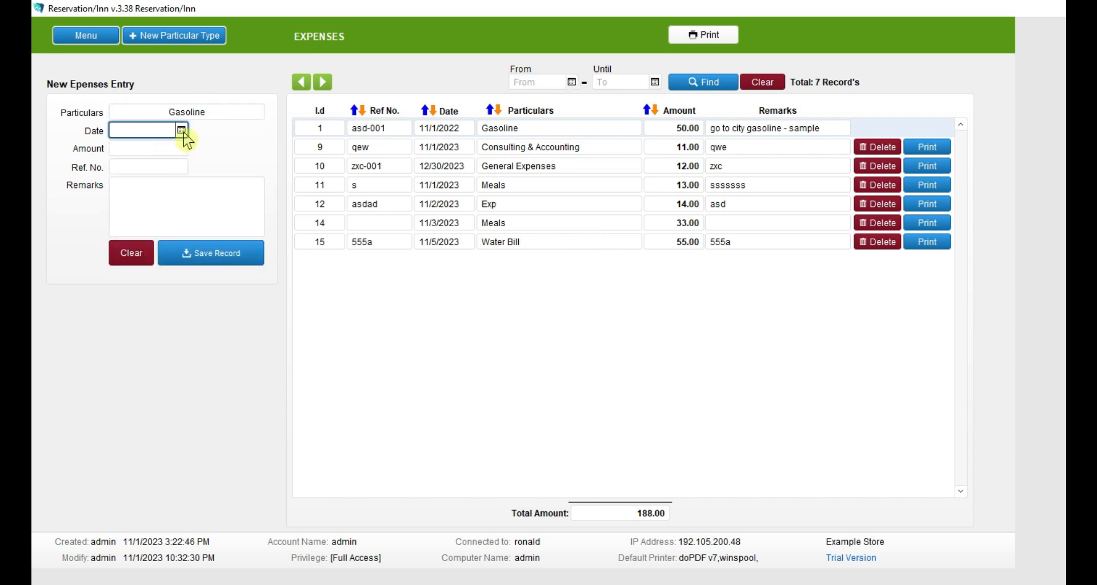
pyautogui.click(181, 130)
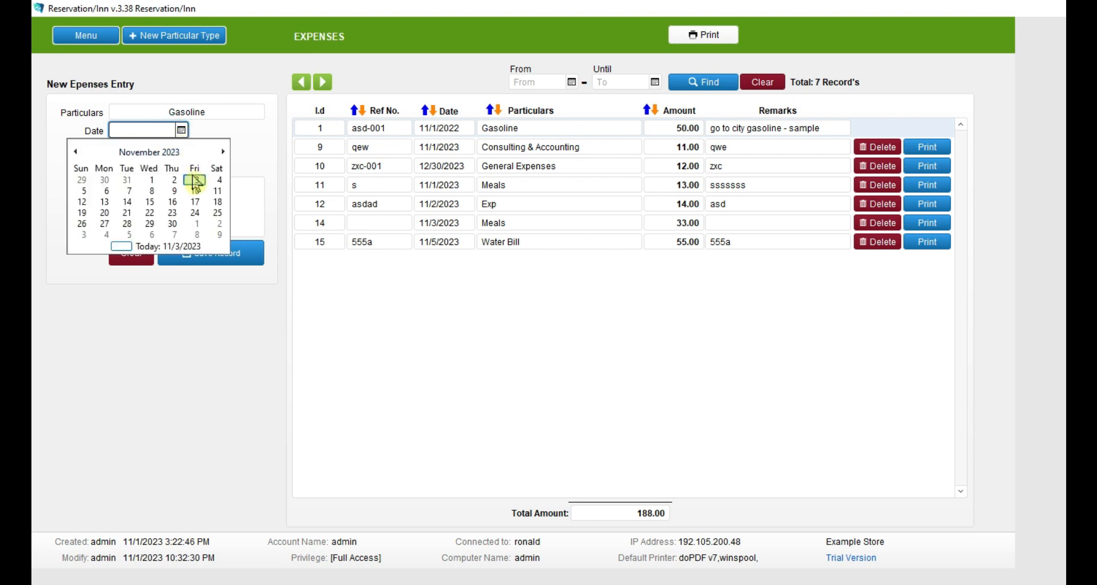
pyautogui.click(200, 179)
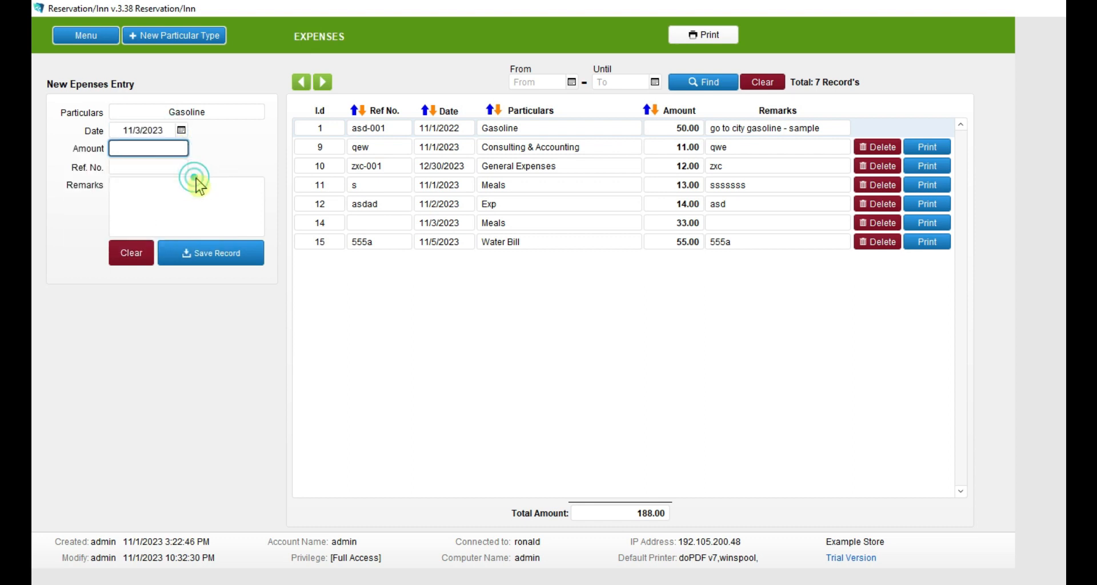
# Enter the reference number safafs and the remarks "gasonline city proper" for the expense, and save the record.
pyautogui.click(165, 167)
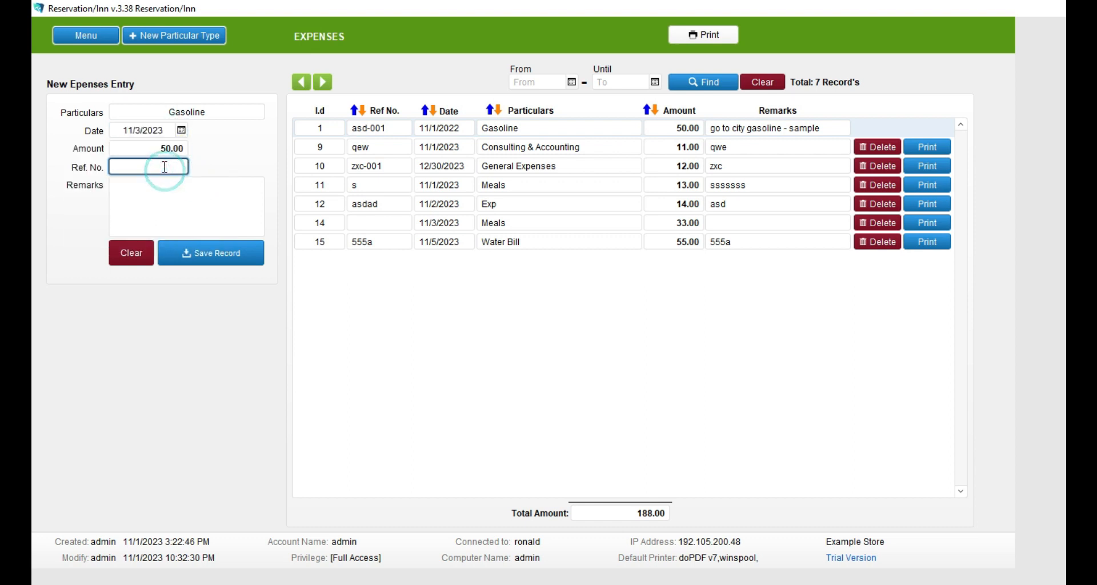
pyautogui.write('safafs')
pyautogui.click(174, 190)
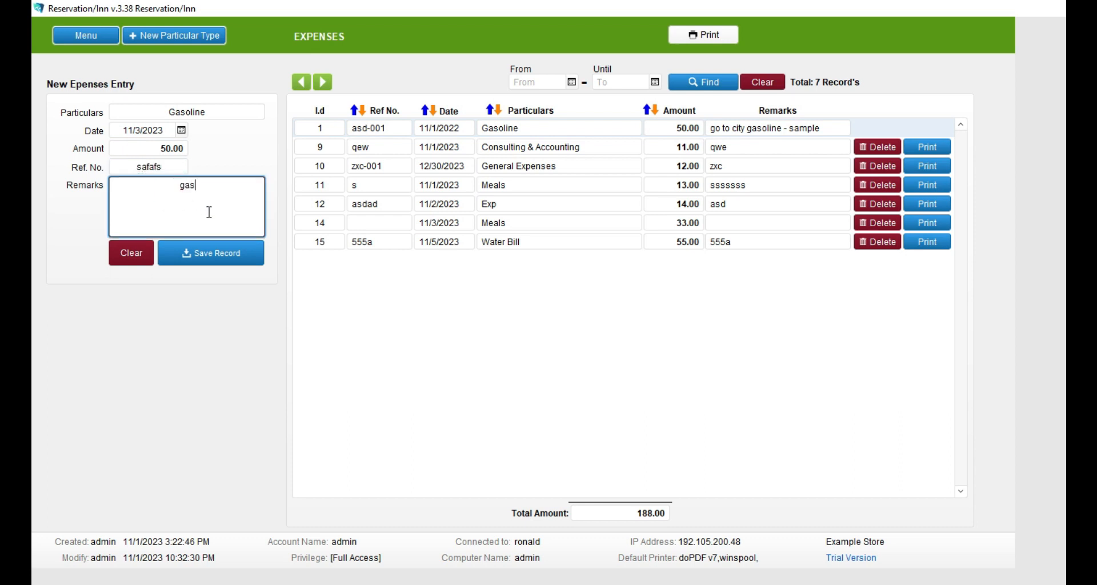
pyautogui.write('gasonline city proper')
pyautogui.click(221, 255)
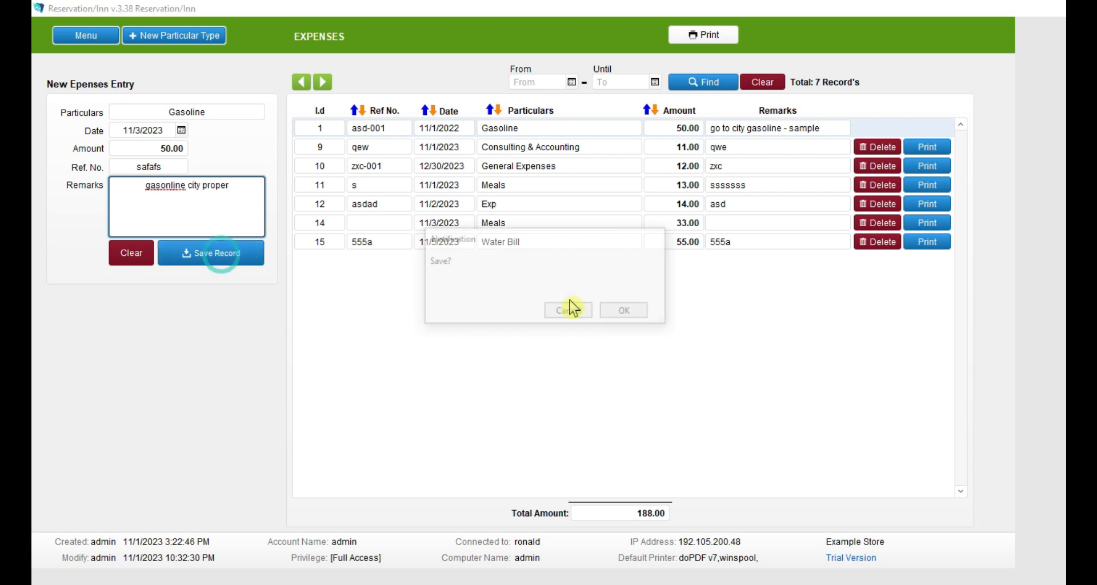
pyautogui.click(620, 310)
pyautogui.click(267, 112)
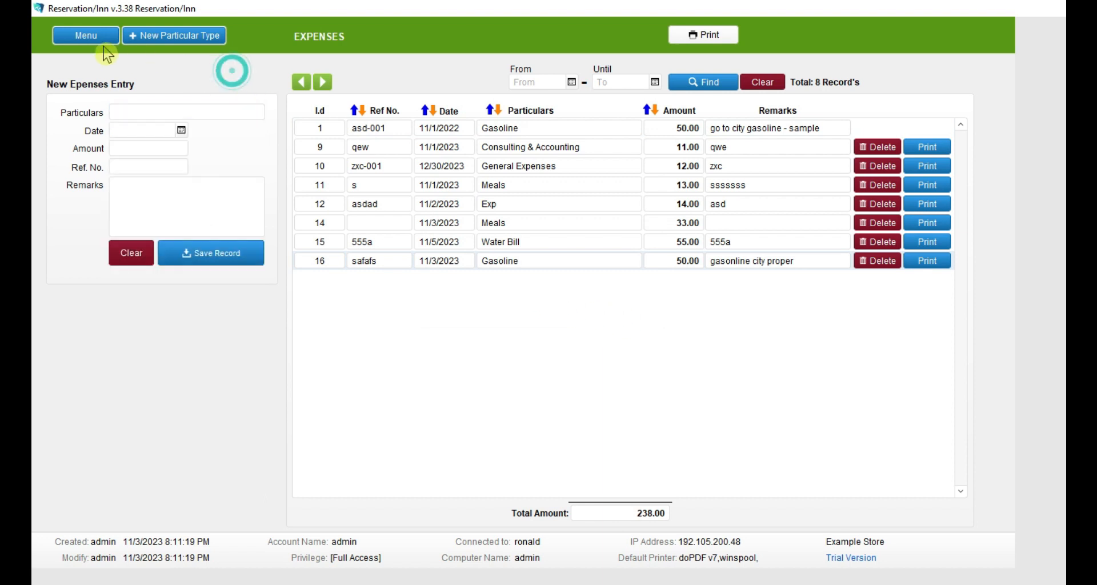
# Open the Payment Reports (Sales - Expenses = Profit) and find the records from 11/1/2023 to 11/3/2023.
pyautogui.click(85, 35)
pyautogui.click(708, 308)
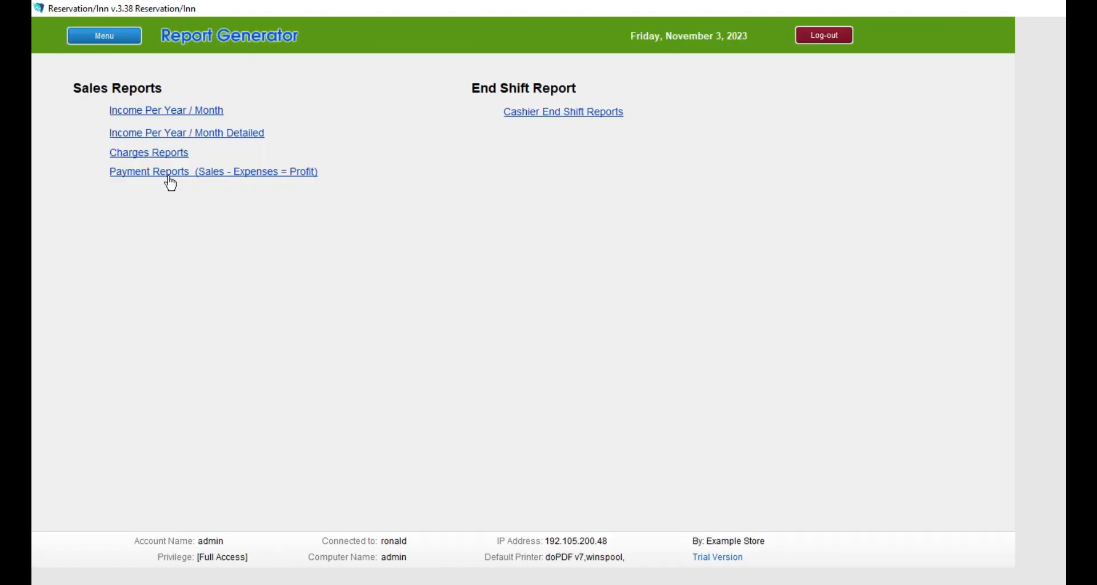
pyautogui.click(289, 177)
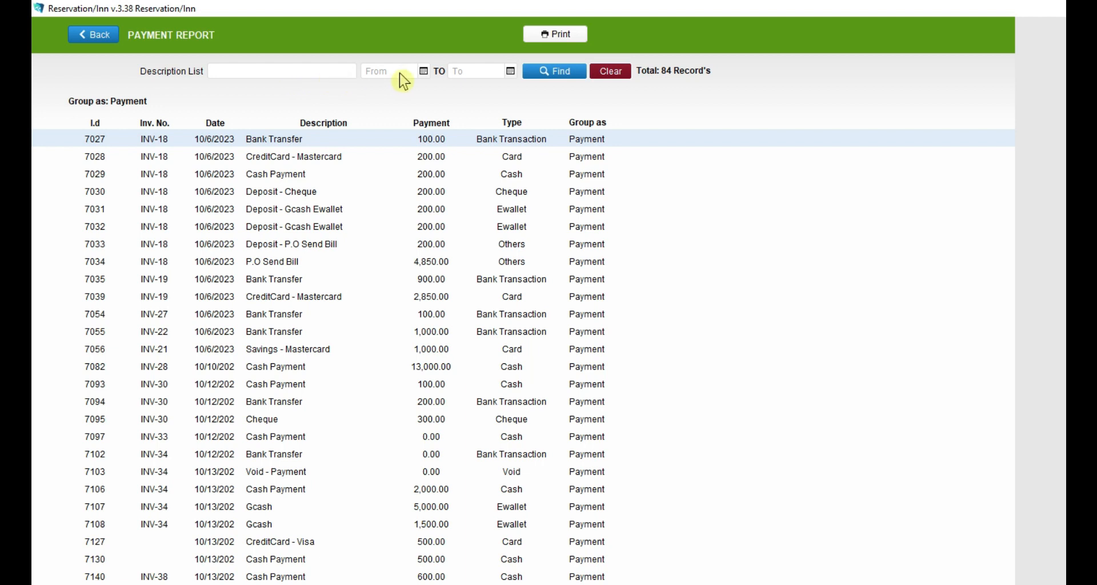
pyautogui.click(423, 70)
pyautogui.click(488, 121)
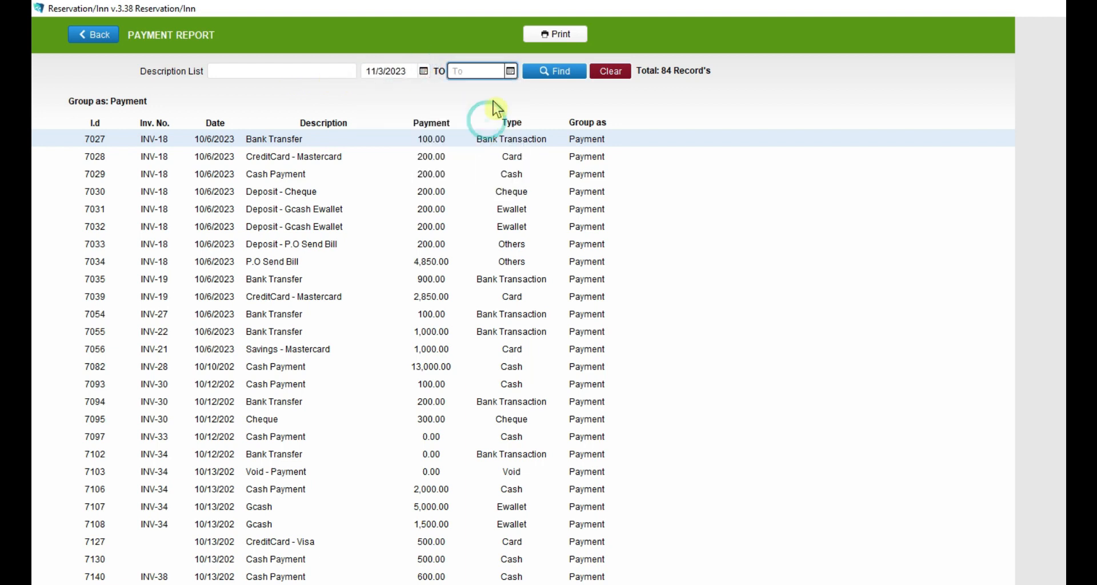
pyautogui.click(423, 71)
pyautogui.click(448, 122)
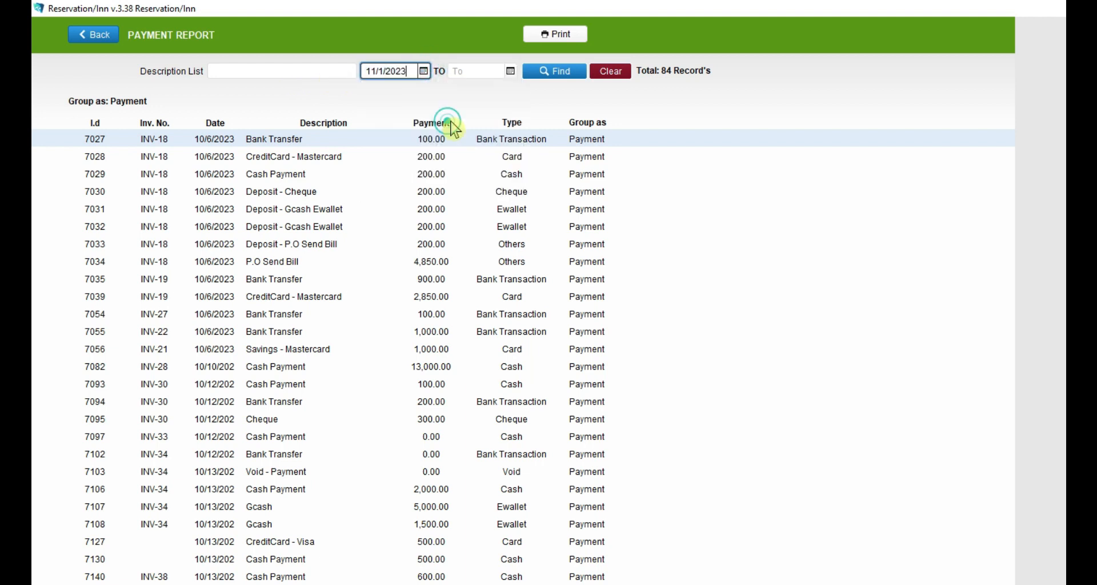
pyautogui.click(508, 74)
pyautogui.click(574, 121)
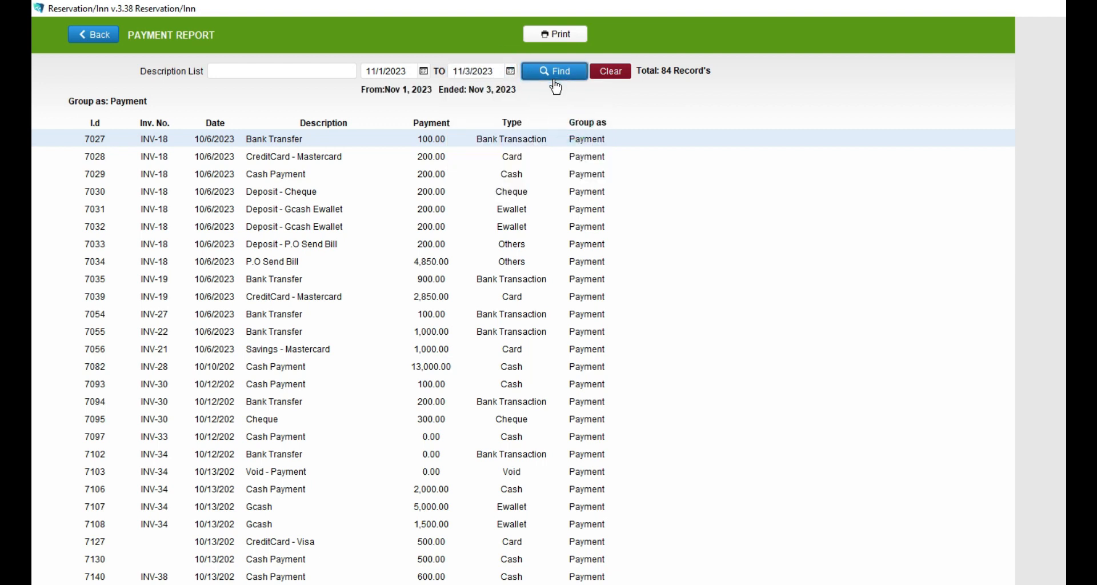
pyautogui.click(554, 80)
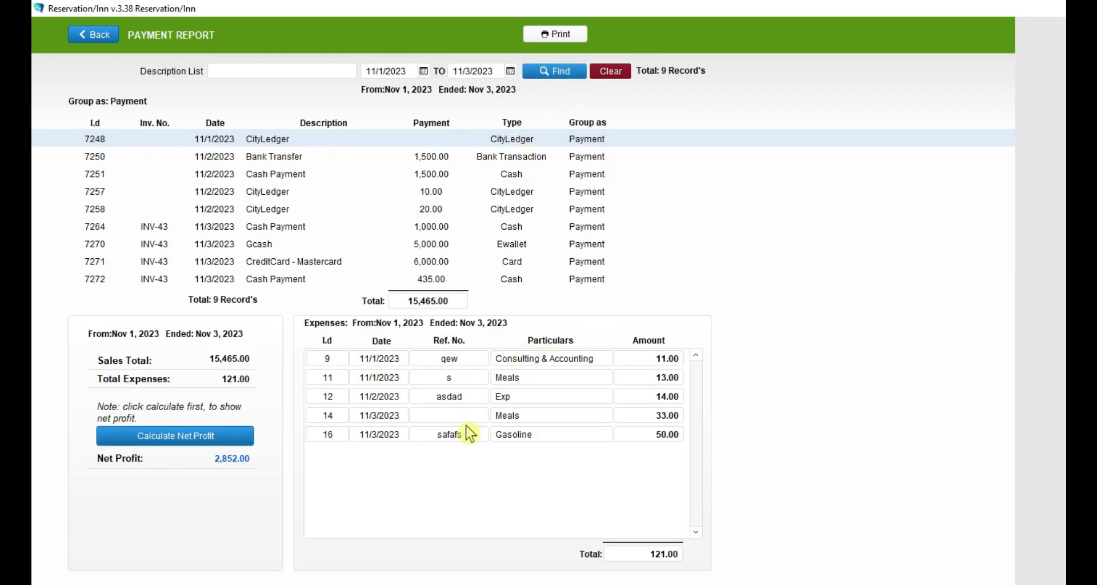
# Calculate the net profit for the filtered period in the payment report and return to the report list.
pyautogui.click(455, 439)
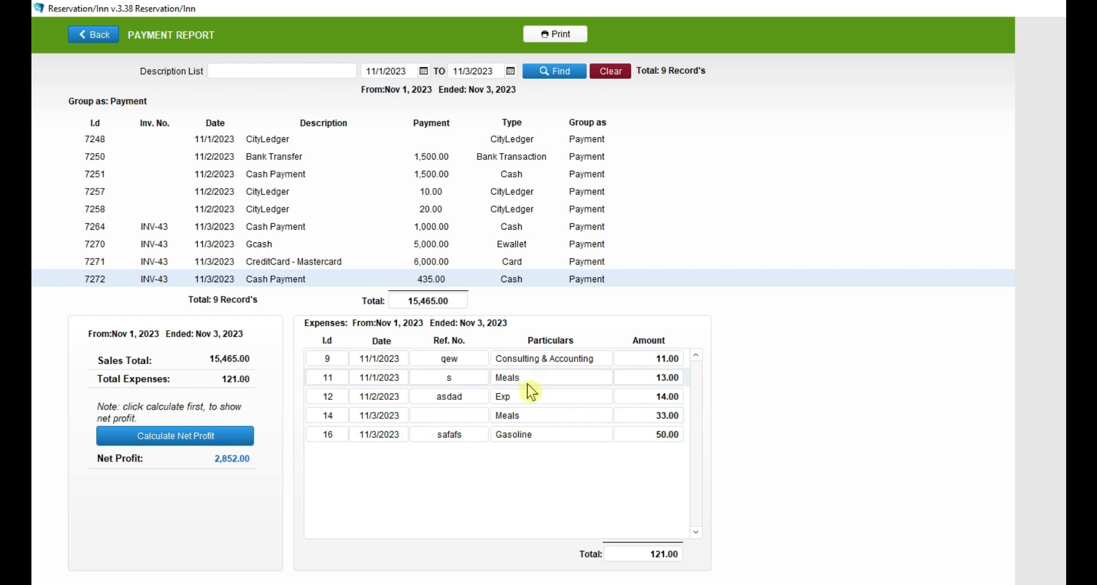
pyautogui.click(183, 448)
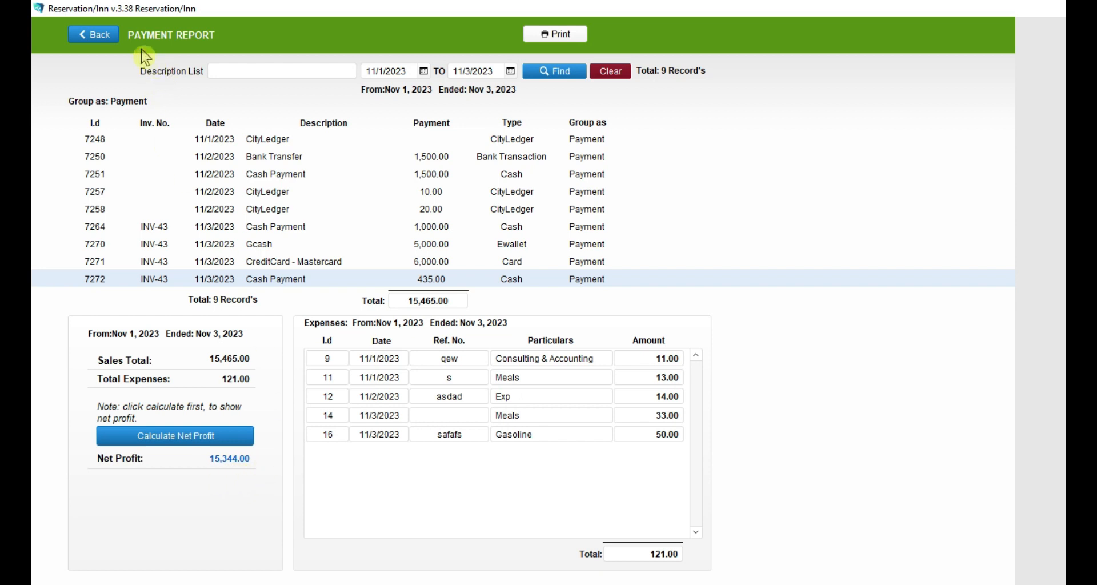
pyautogui.click(105, 35)
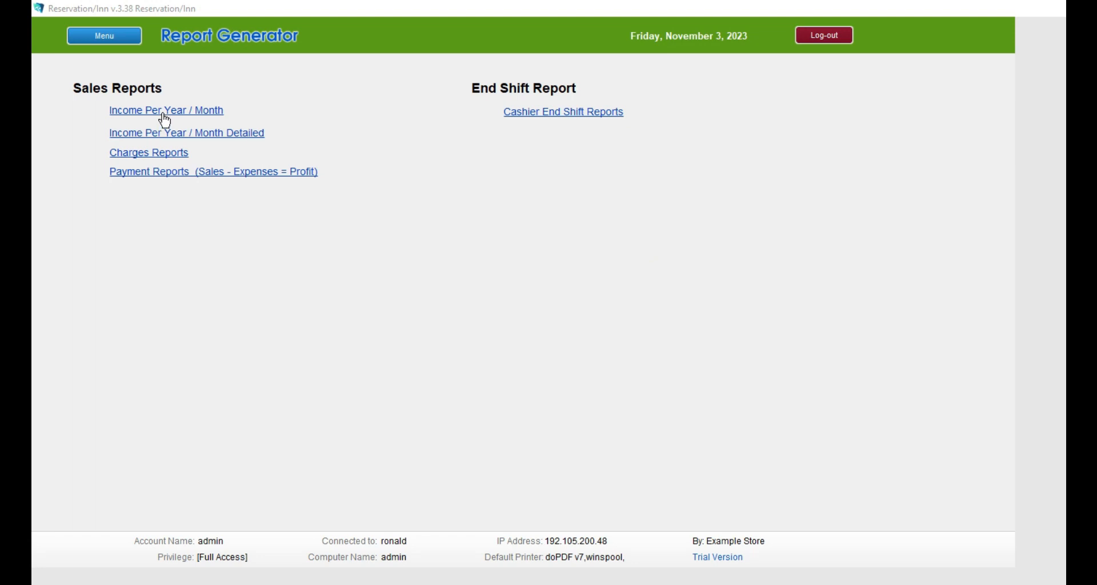
# Review the Income Per Year / Month report and its detailed version with charges, payments and net due, and return to the report list.
pyautogui.click(165, 112)
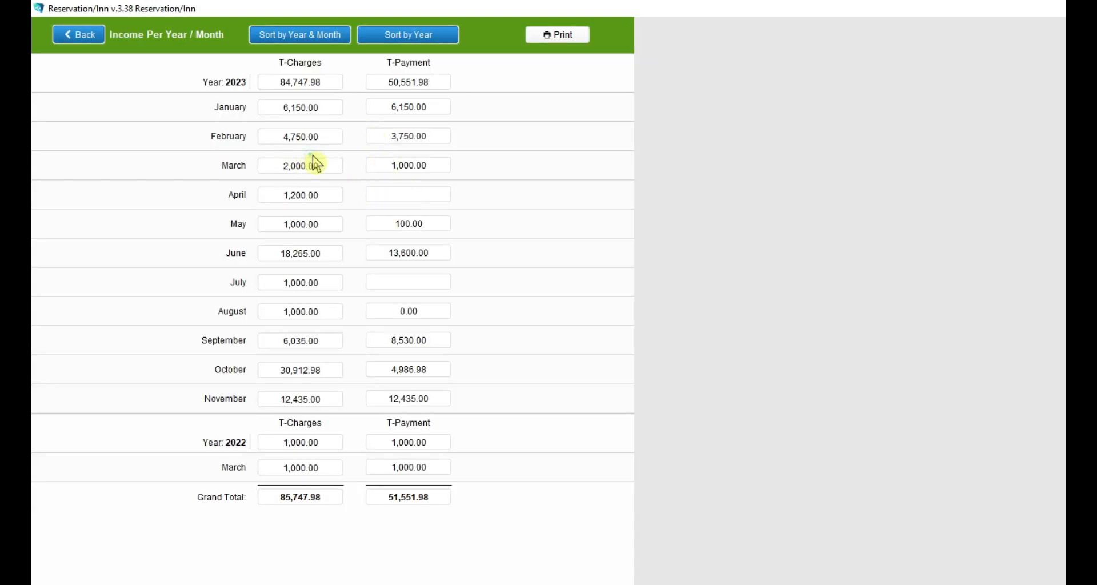
pyautogui.click(80, 37)
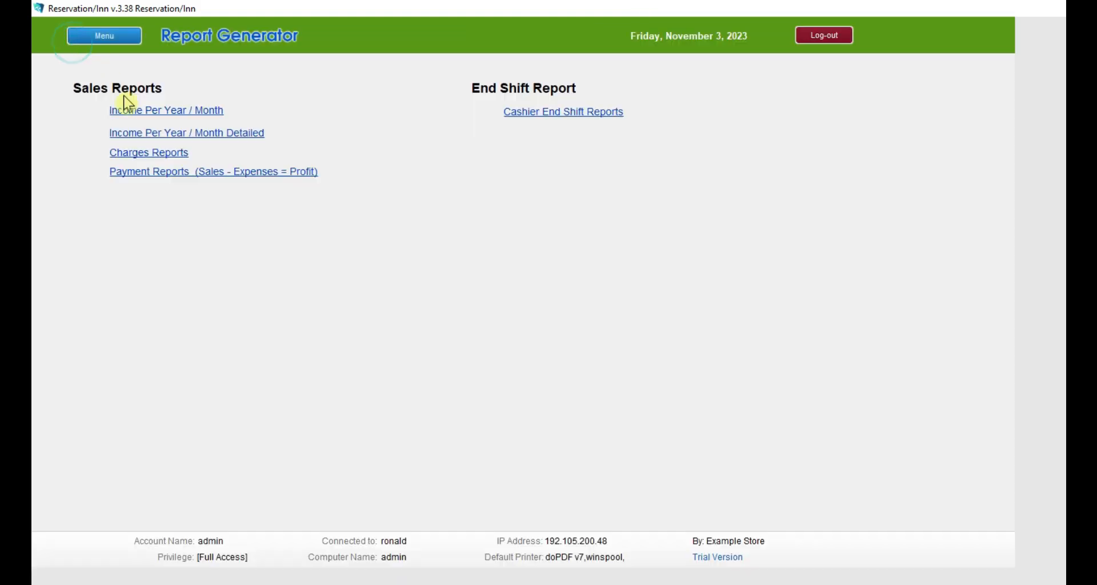
pyautogui.click(194, 137)
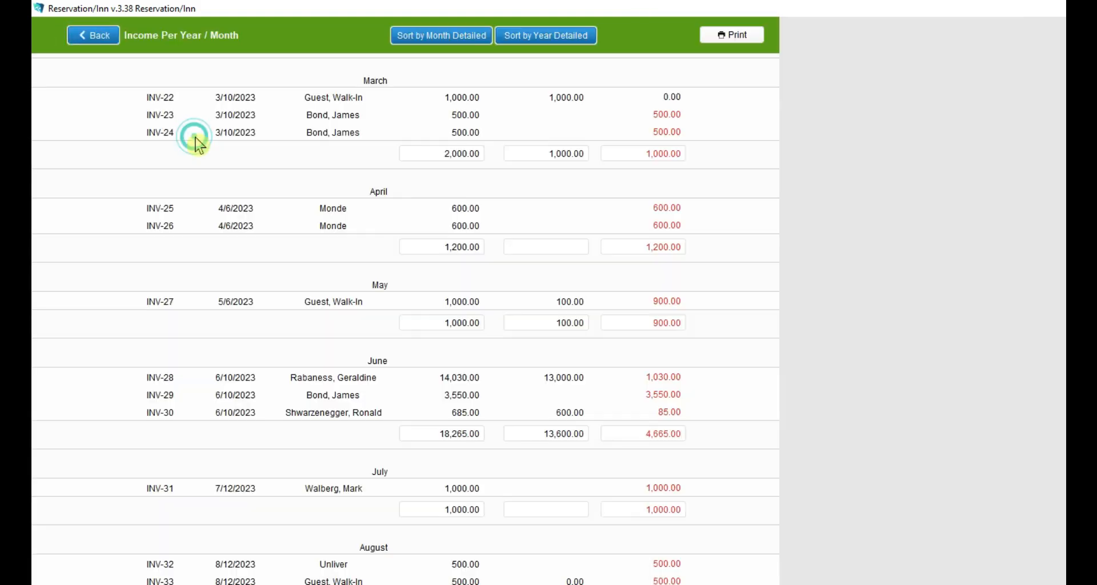
pyautogui.scroll(-9, 485, 249)
pyautogui.scroll(-1, 499, 261)
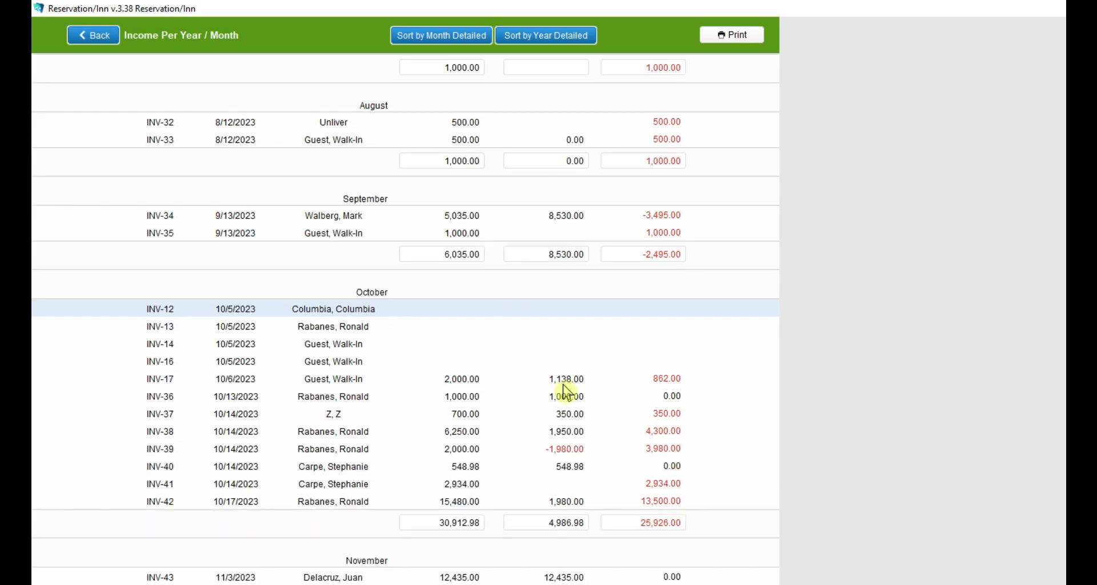
pyautogui.scroll(15, 580, 449)
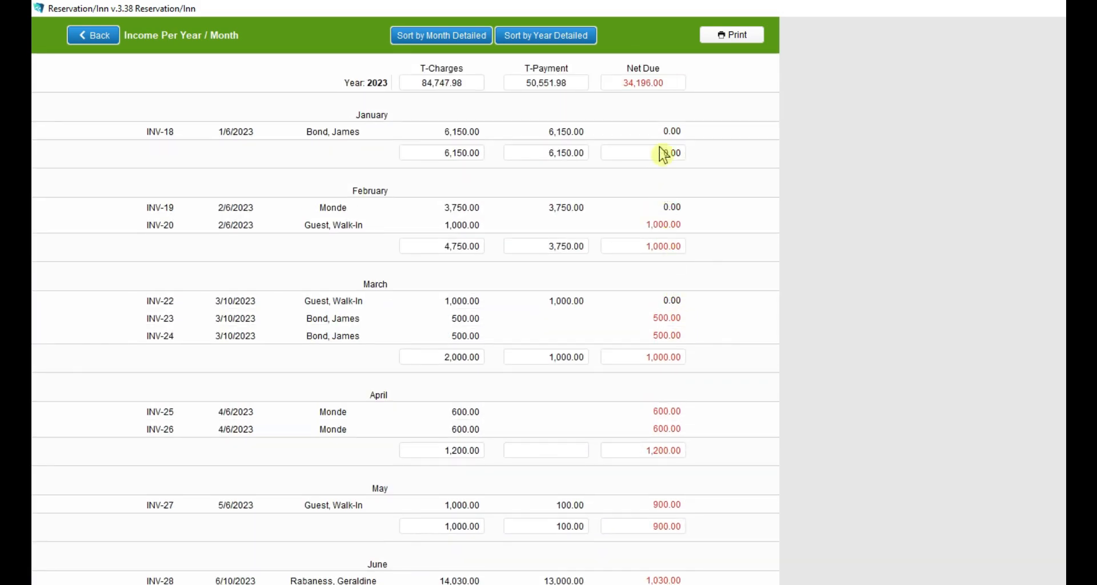
pyautogui.click(72, 43)
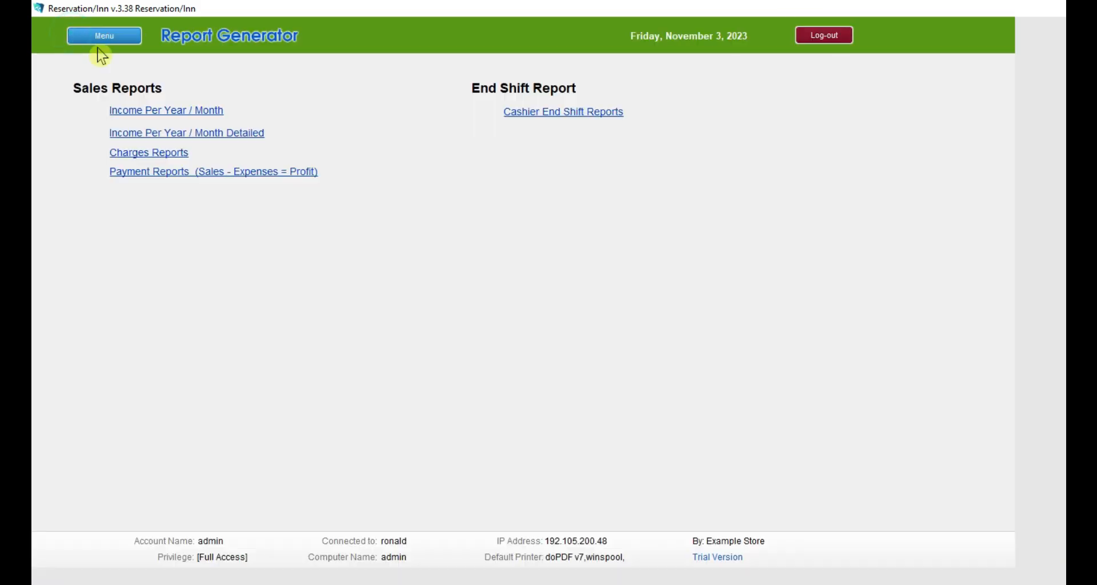
# Look through the Charges Report entries and return to the main menu.
pyautogui.click(163, 152)
pyautogui.scroll(-10, 412, 181)
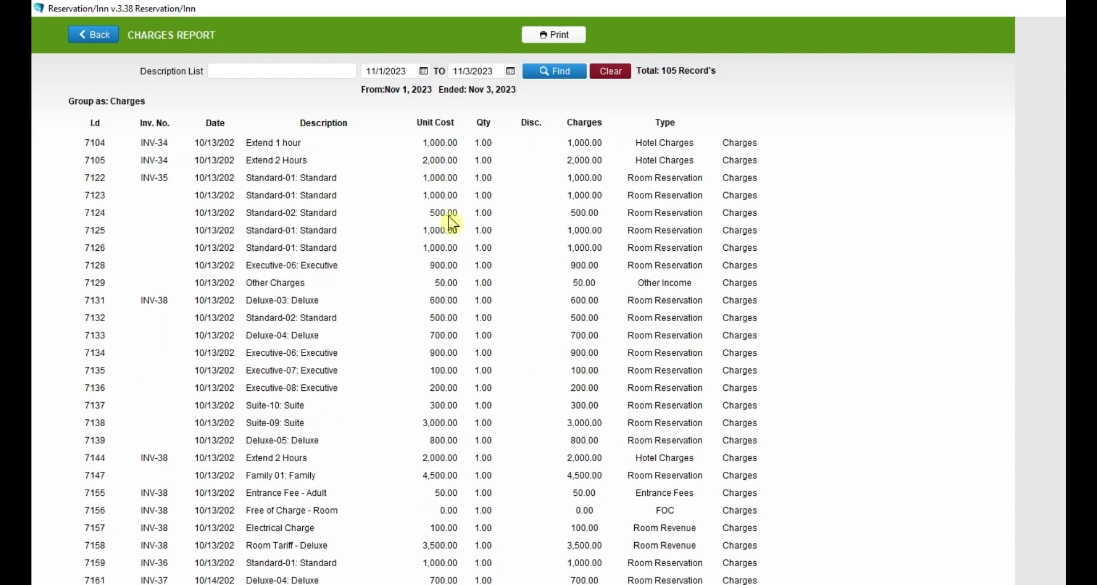
pyautogui.scroll(7, 448, 221)
pyautogui.click(94, 35)
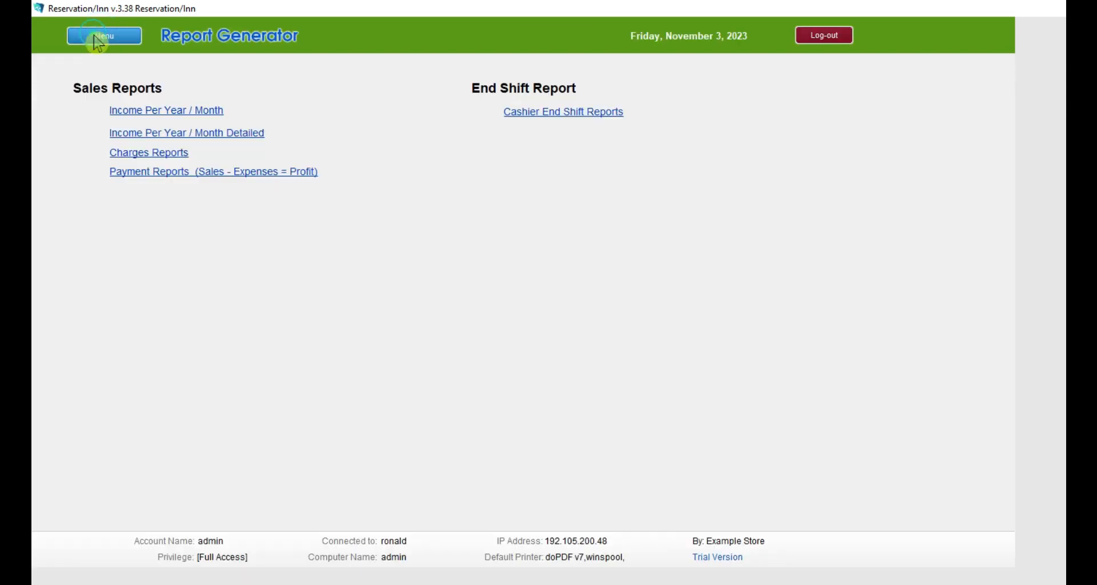
pyautogui.click(93, 37)
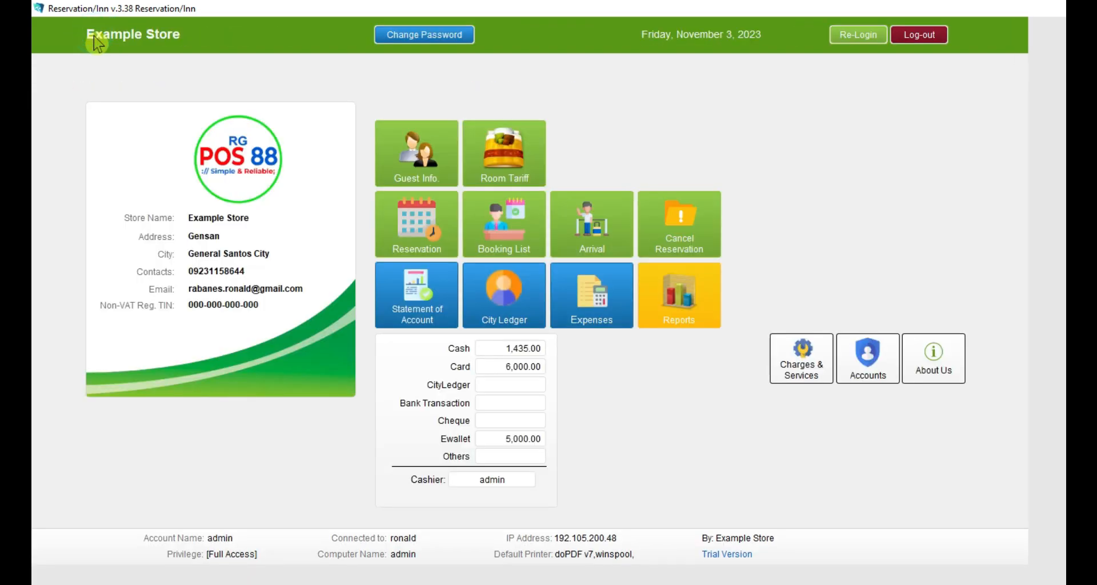
# Examine the manager, supervisor and cashier access types offered when registering a user account, and return to the main menu.
pyautogui.click(867, 370)
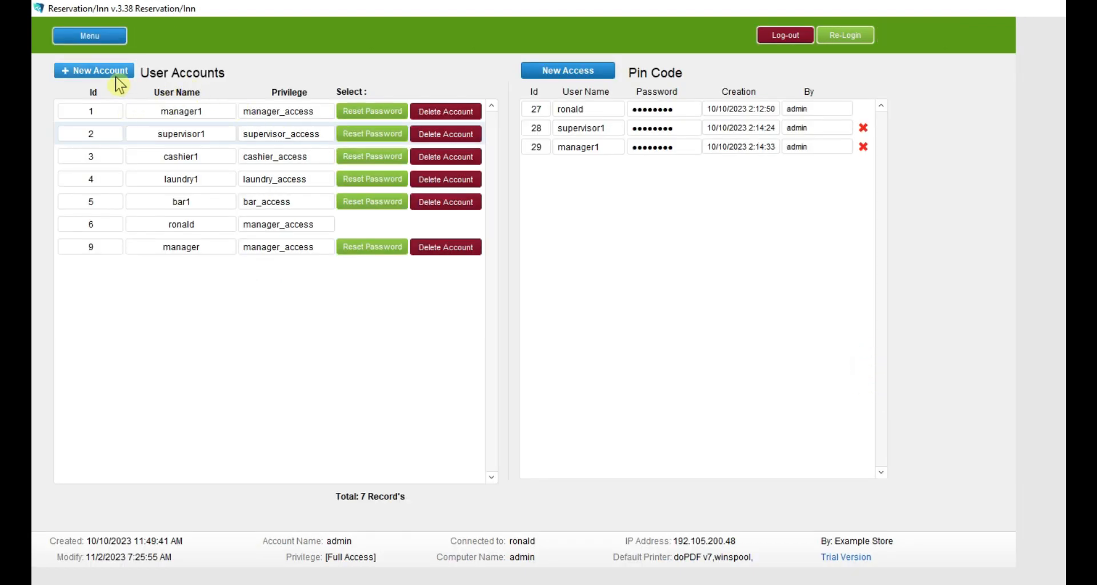
pyautogui.click(114, 72)
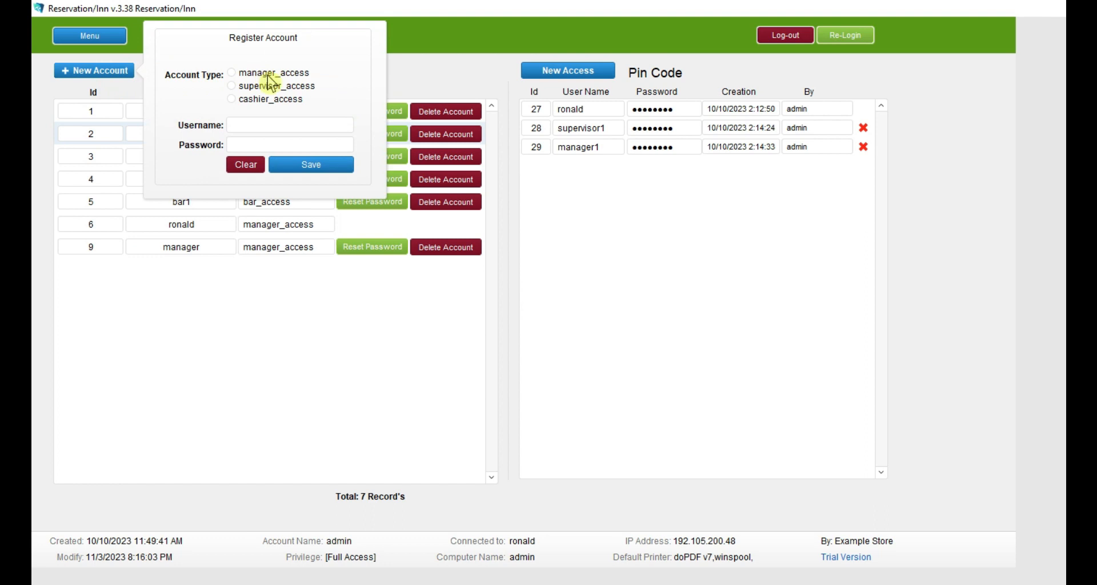
pyautogui.click(269, 75)
pyautogui.click(273, 87)
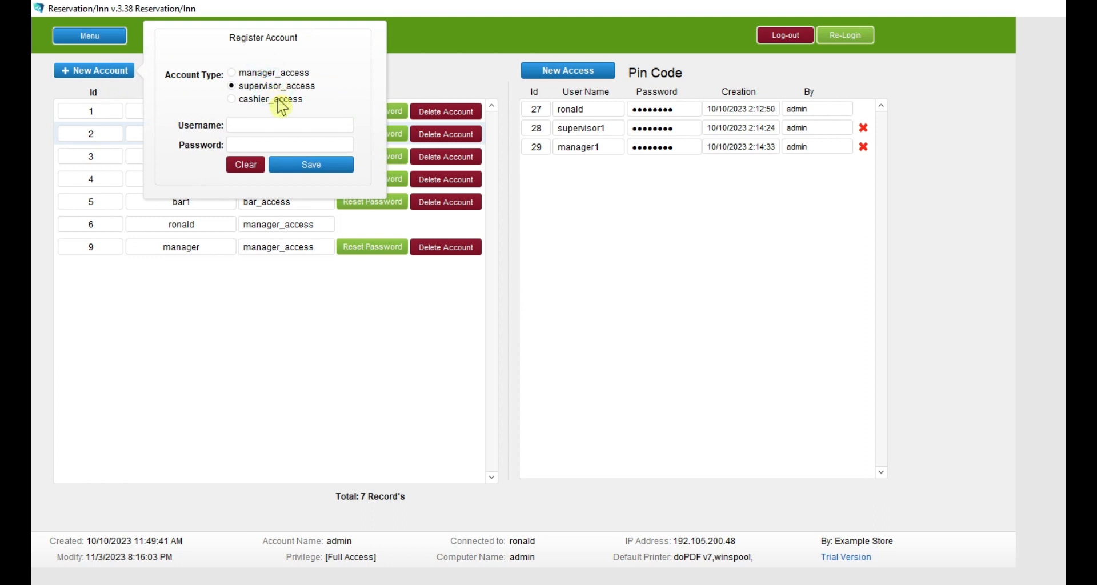
pyautogui.click(280, 101)
pyautogui.click(119, 42)
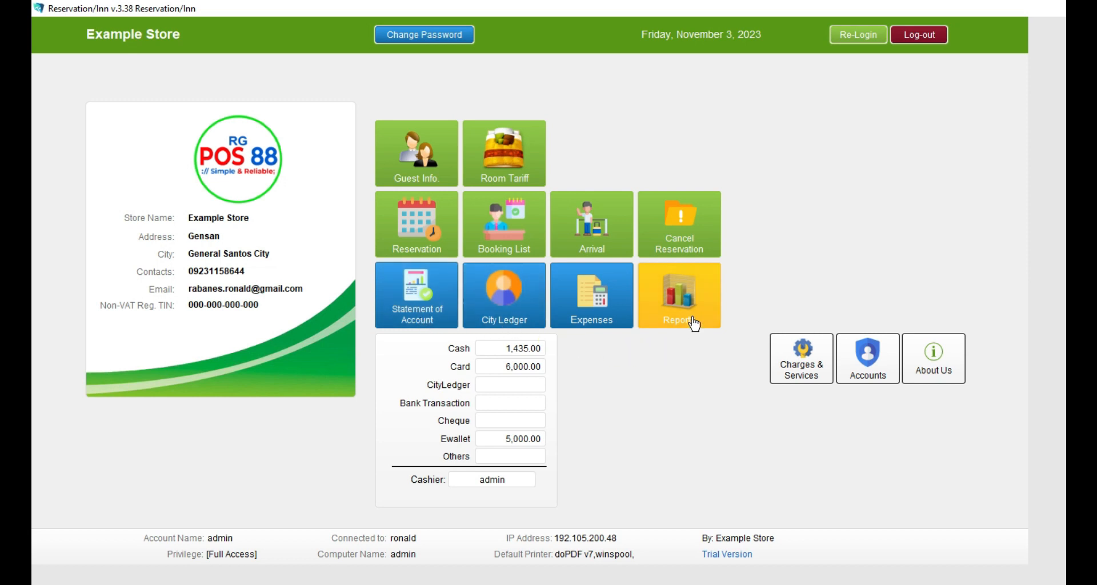
# Reopen the accounts page and examine the new account form and the user names available for new PIN code access, without saving.
pyautogui.click(860, 368)
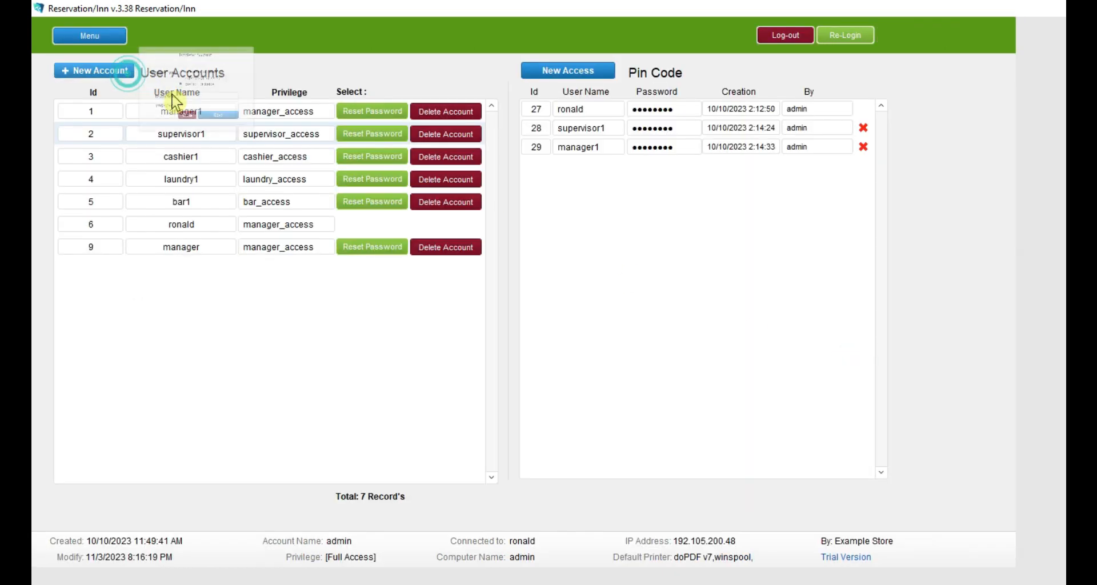
pyautogui.click(127, 71)
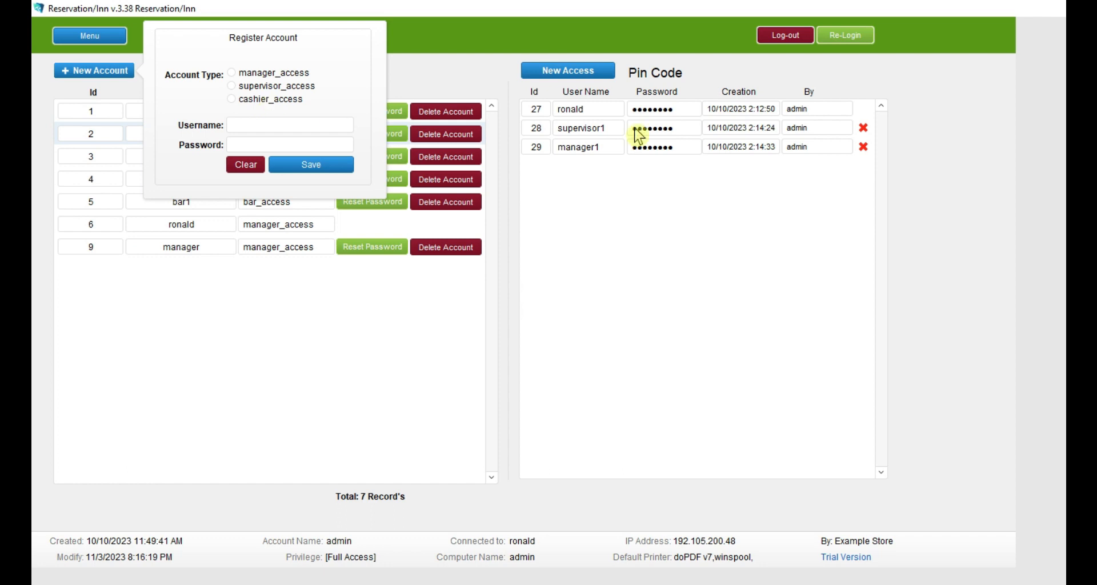
pyautogui.click(774, 60)
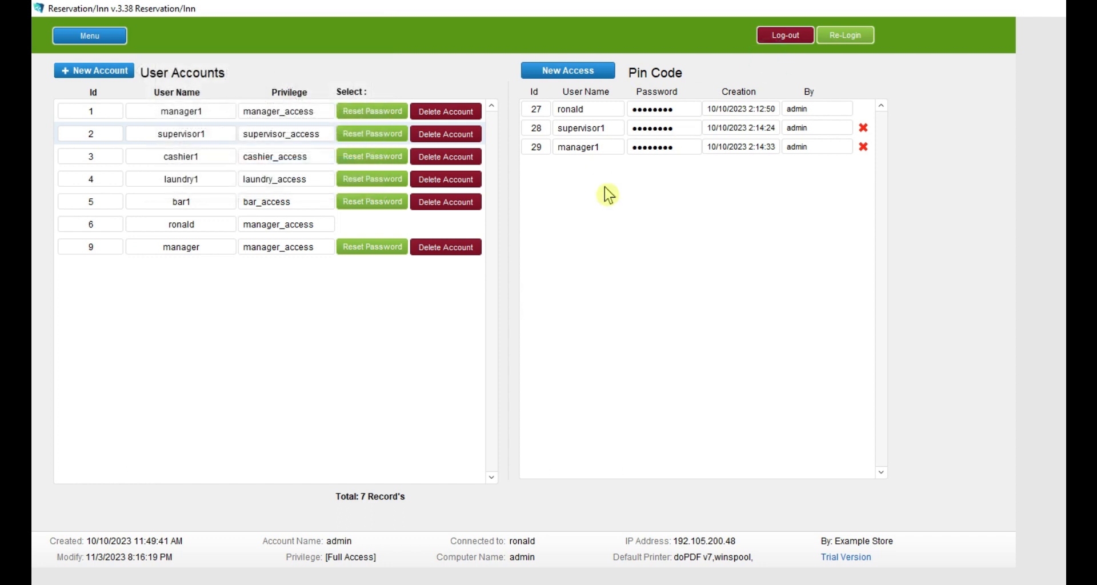
pyautogui.click(581, 70)
pyautogui.click(632, 108)
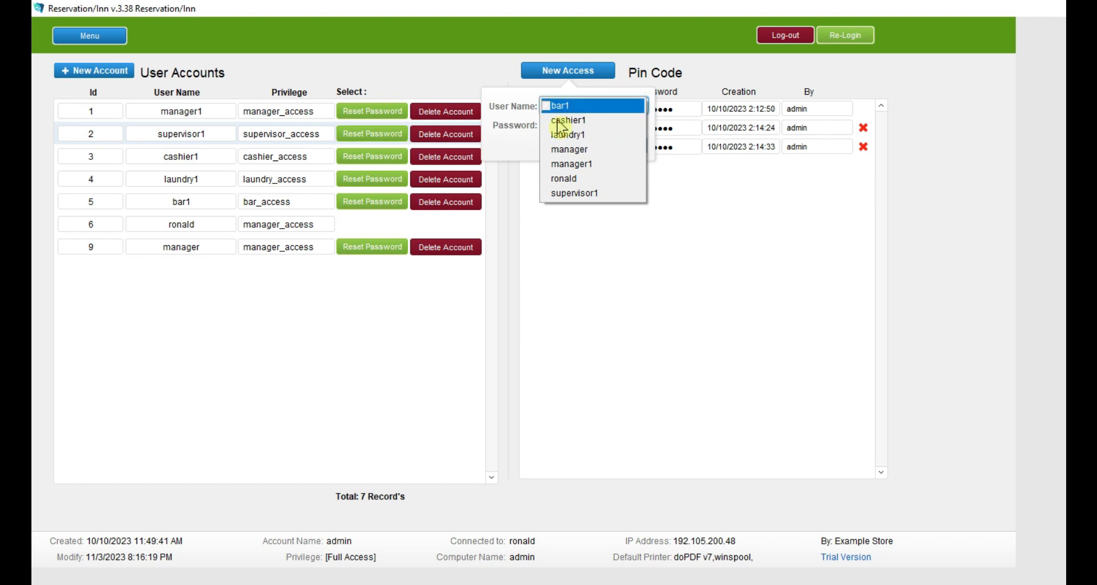
pyautogui.click(513, 134)
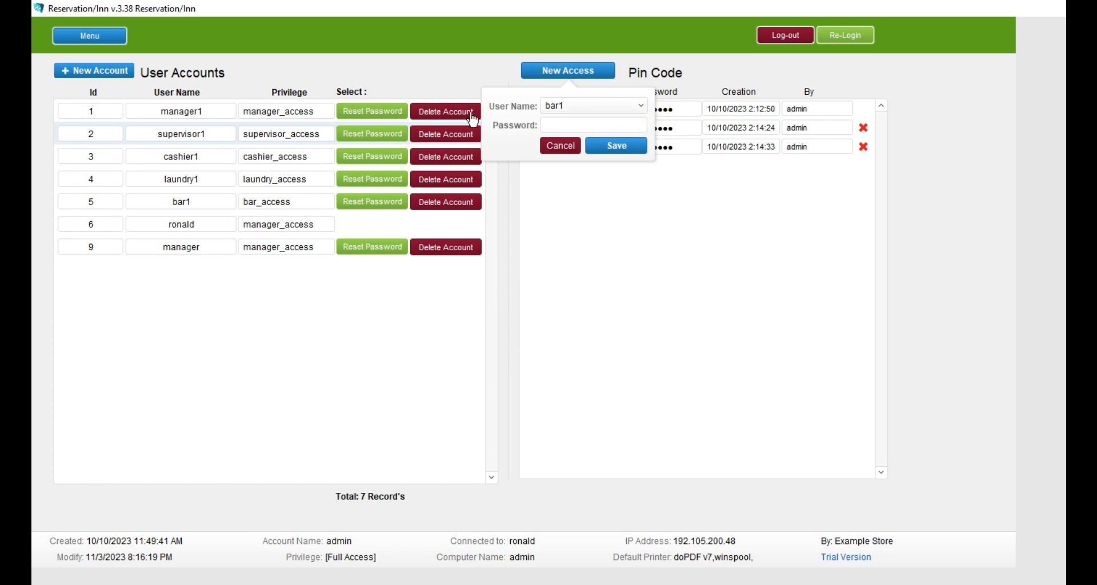
pyautogui.click(328, 77)
# Register a cashier_access account with a username and password, and authorize saving it by signing in with the manager account.
pyautogui.click(109, 70)
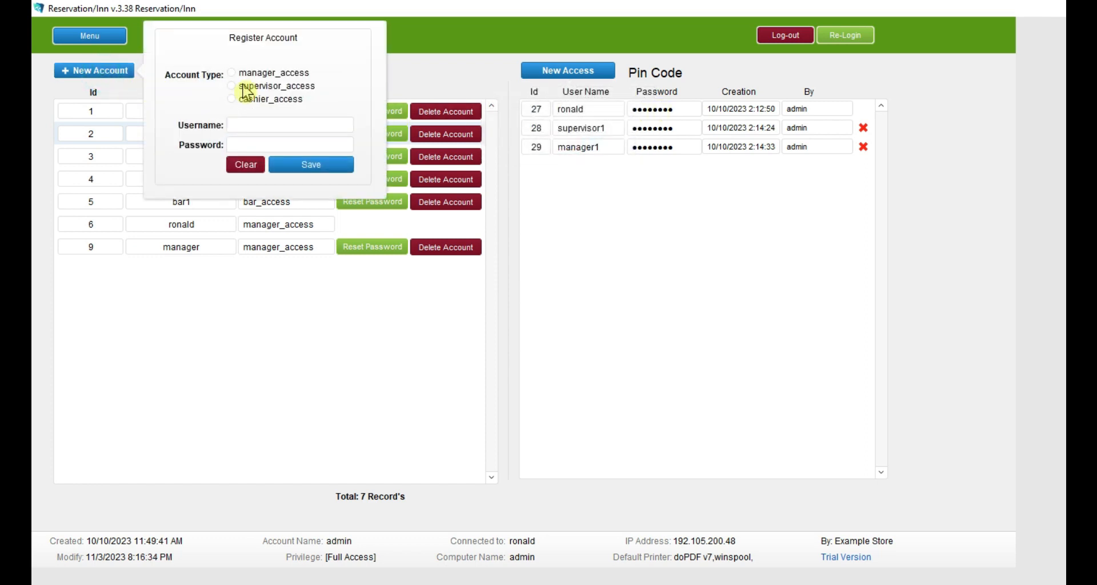
pyautogui.click(264, 99)
pyautogui.click(307, 124)
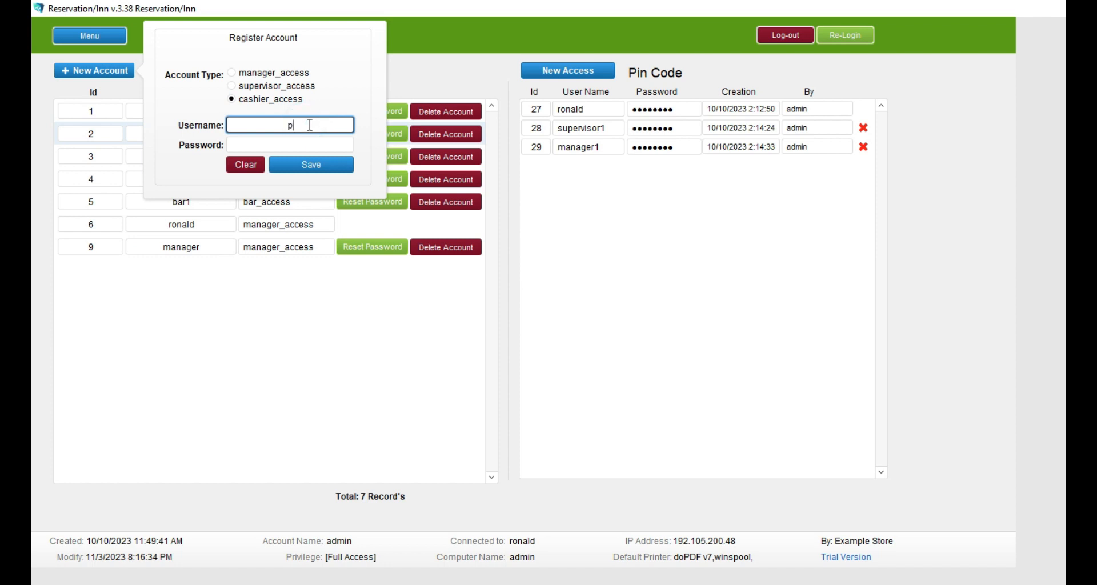
pyautogui.write('pedro')
pyautogui.press('Tab')
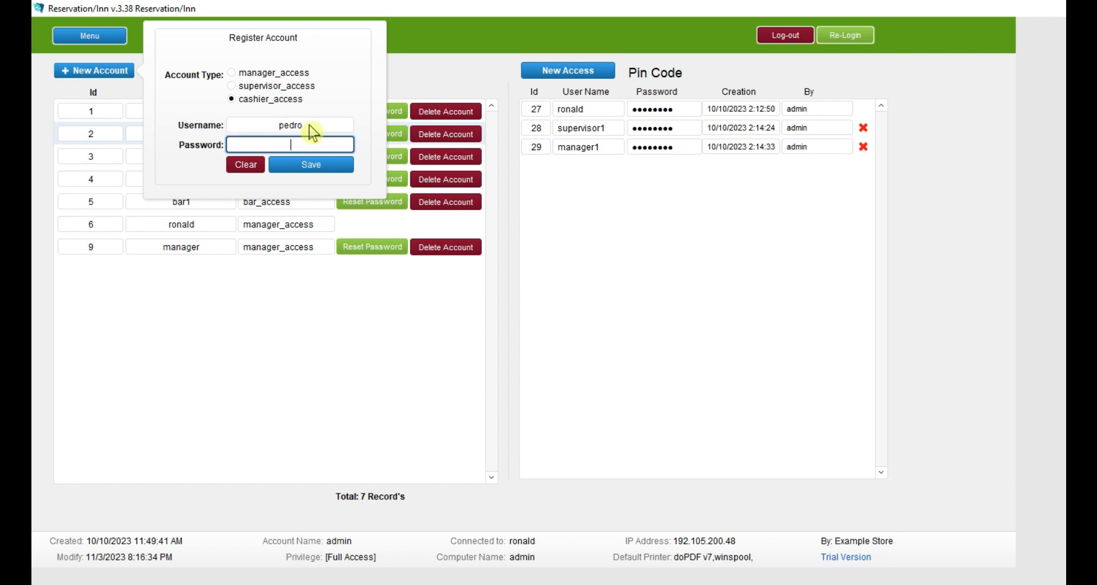
pyautogui.click(309, 164)
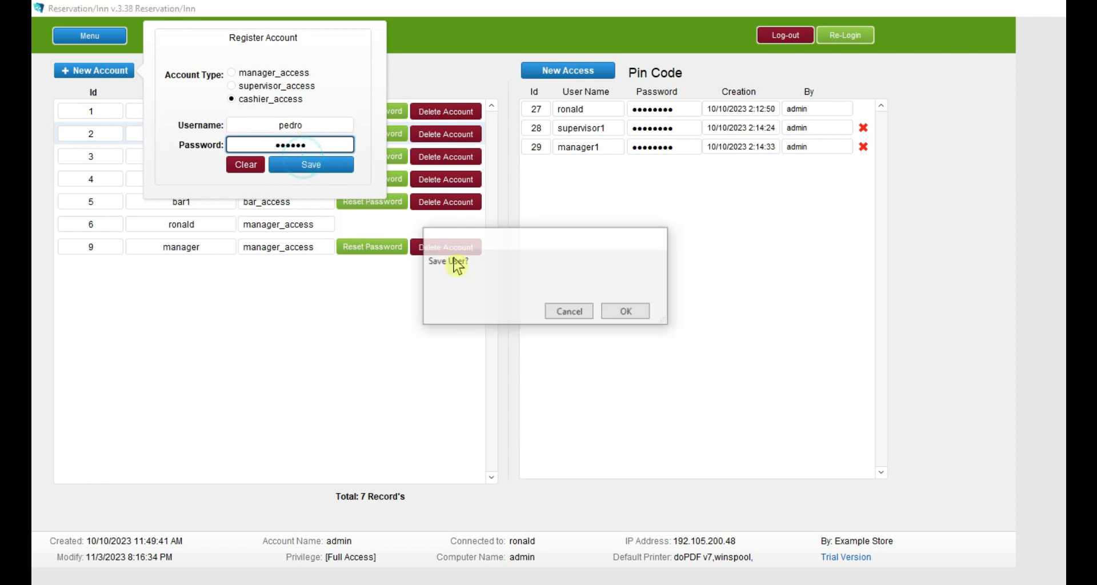
pyautogui.click(622, 309)
pyautogui.click(626, 312)
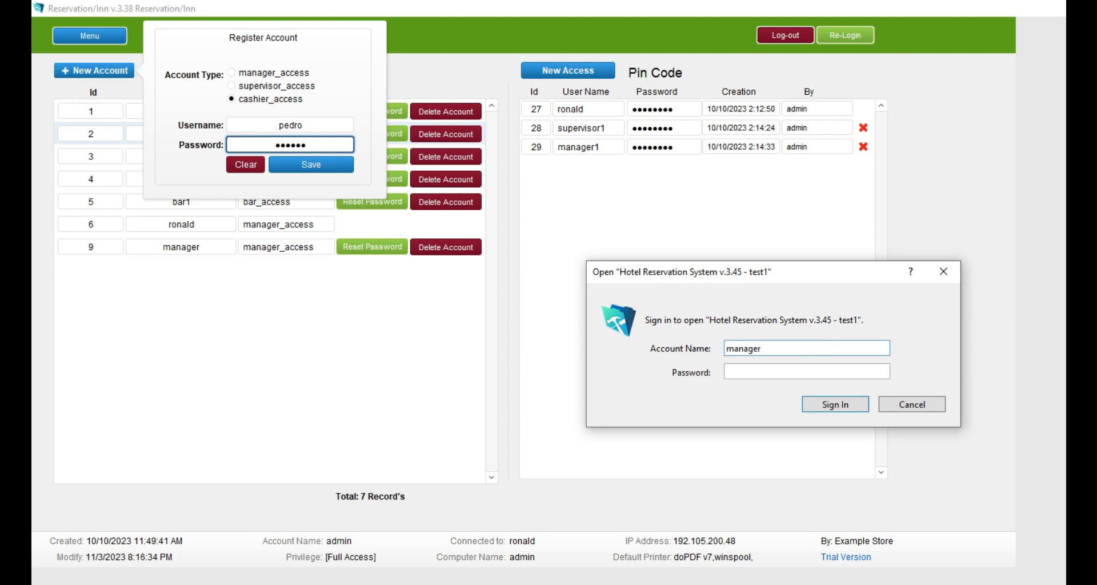
pyautogui.press('Return')
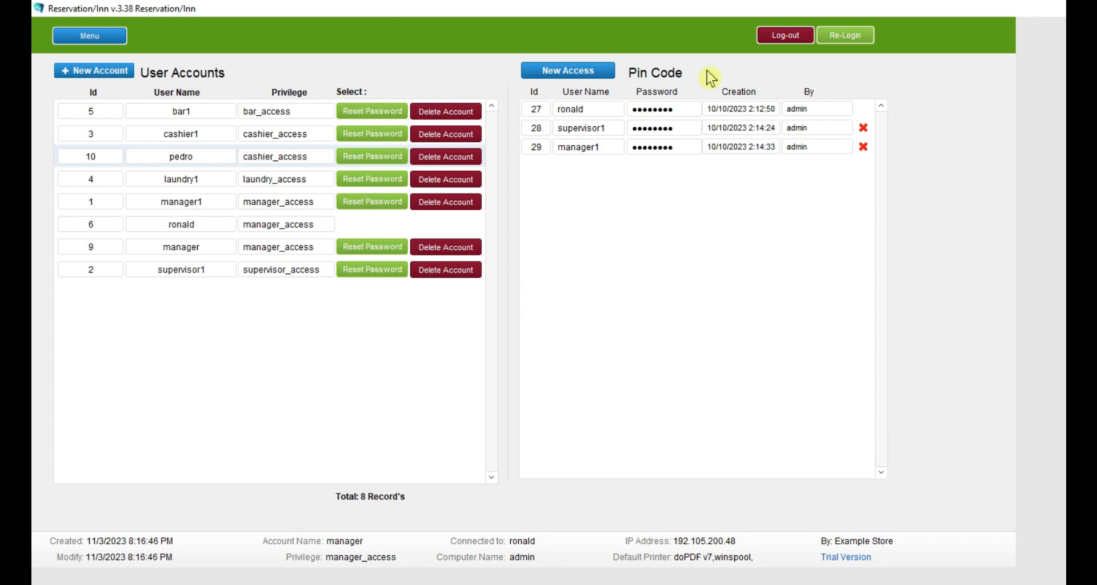
# Re-login with the new cashier account's name and password, and return to the main menu.
pyautogui.click(840, 42)
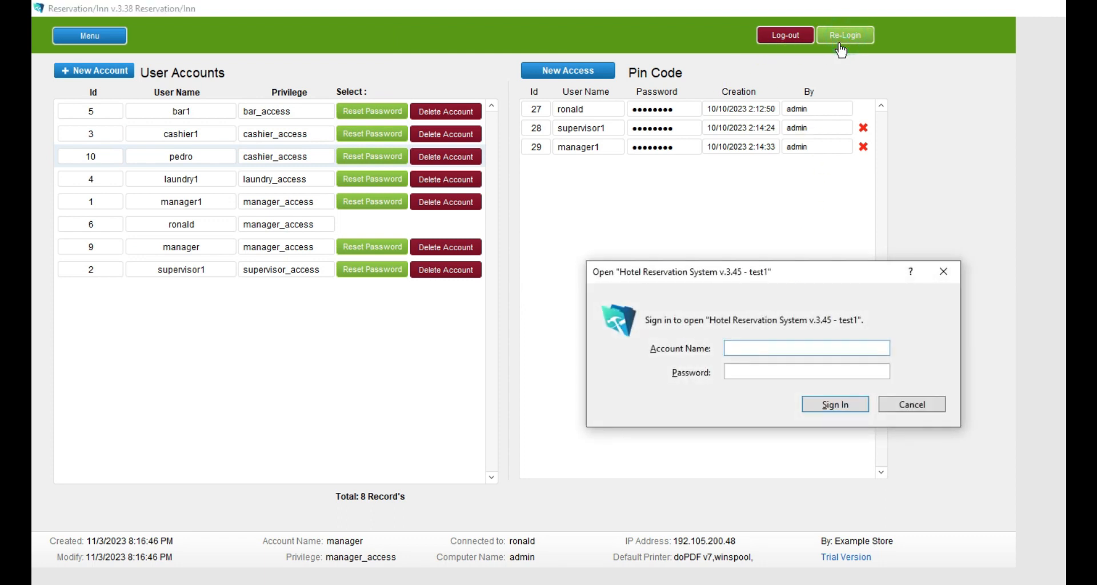
pyautogui.write('pedro')
pyautogui.press('Tab')
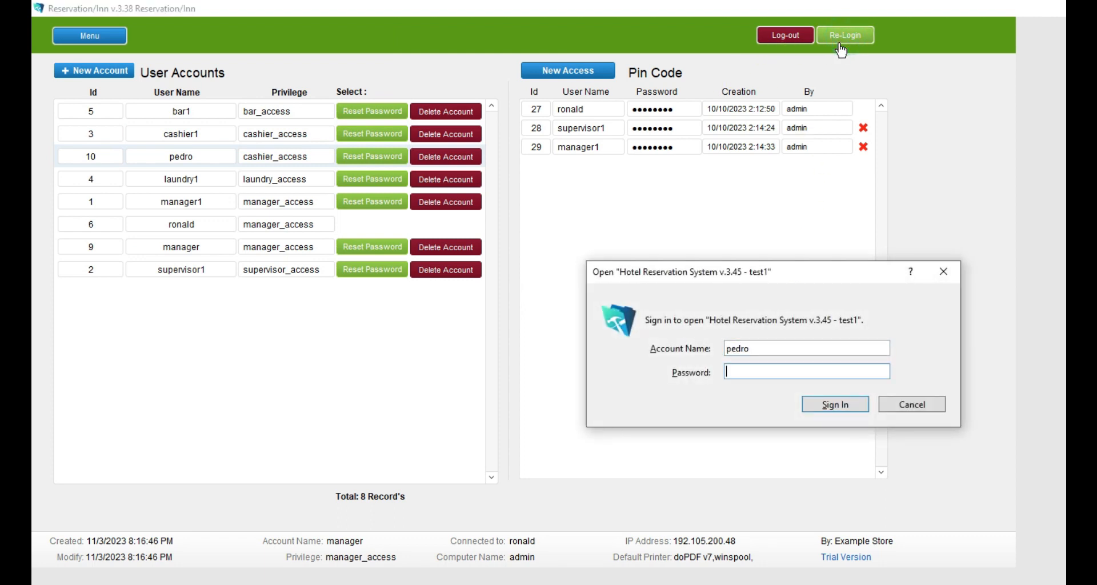
pyautogui.press('Return')
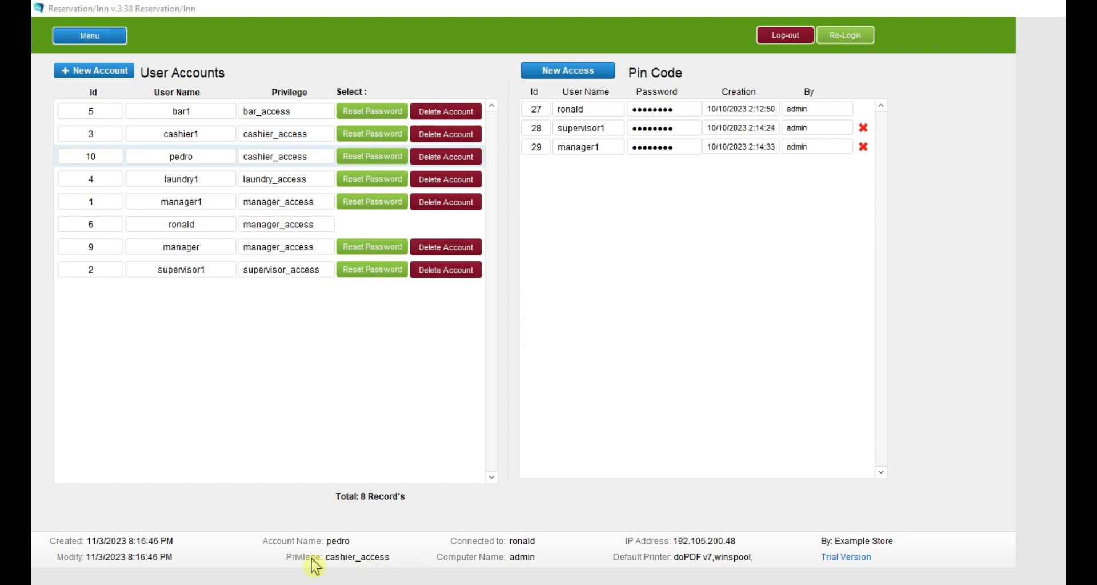
pyautogui.click(90, 36)
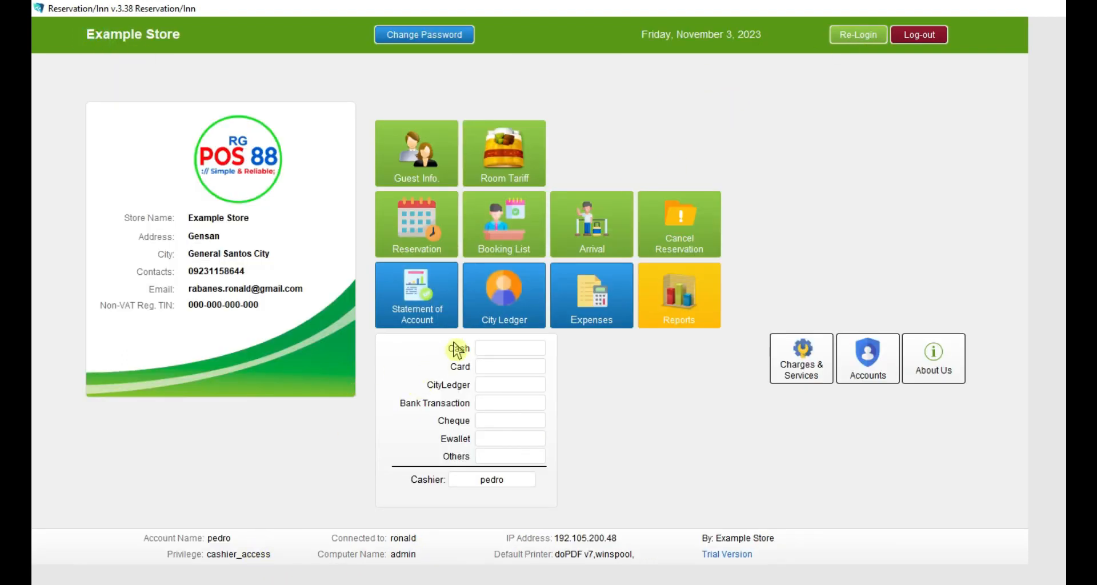
# Check the cashier account's access by opening Reservation, returning to the main menu, and trying Statement of Account and Reports.
pyautogui.click(405, 223)
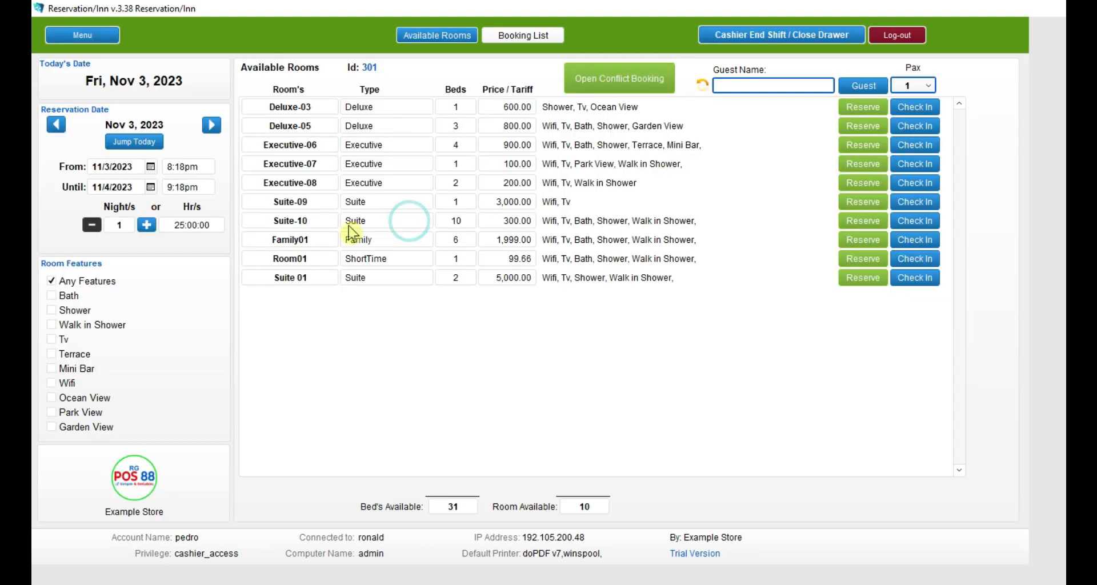
pyautogui.click(68, 33)
pyautogui.click(448, 314)
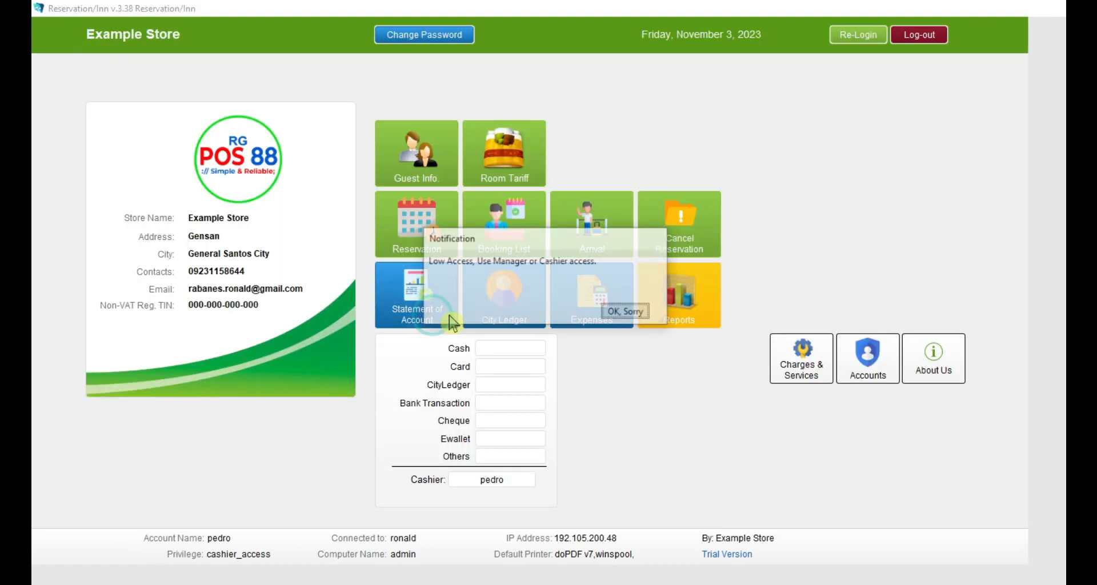
pyautogui.press('Return')
pyautogui.click(681, 324)
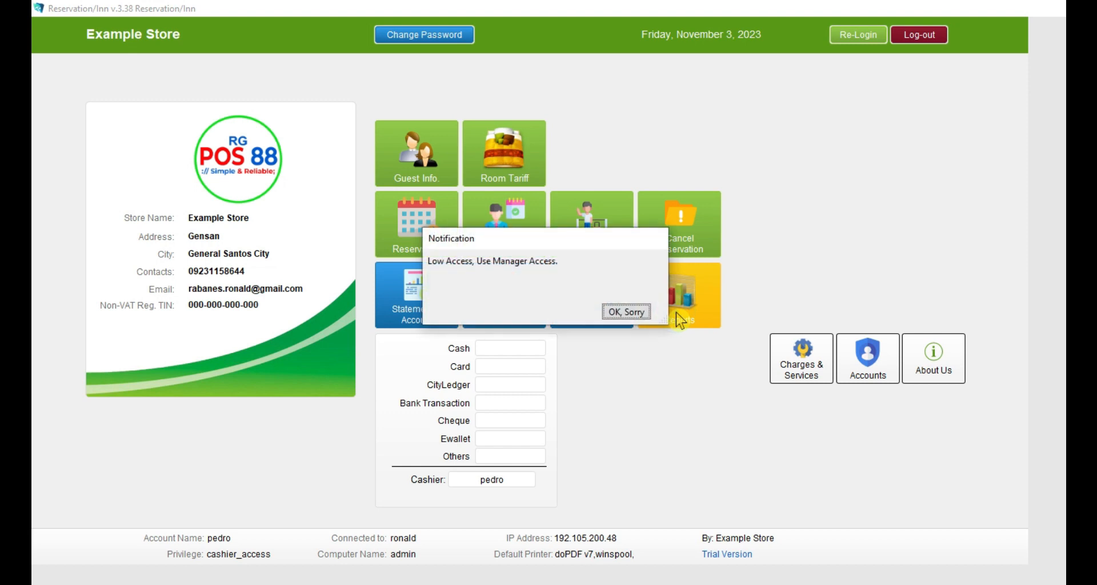
pyautogui.press('Return')
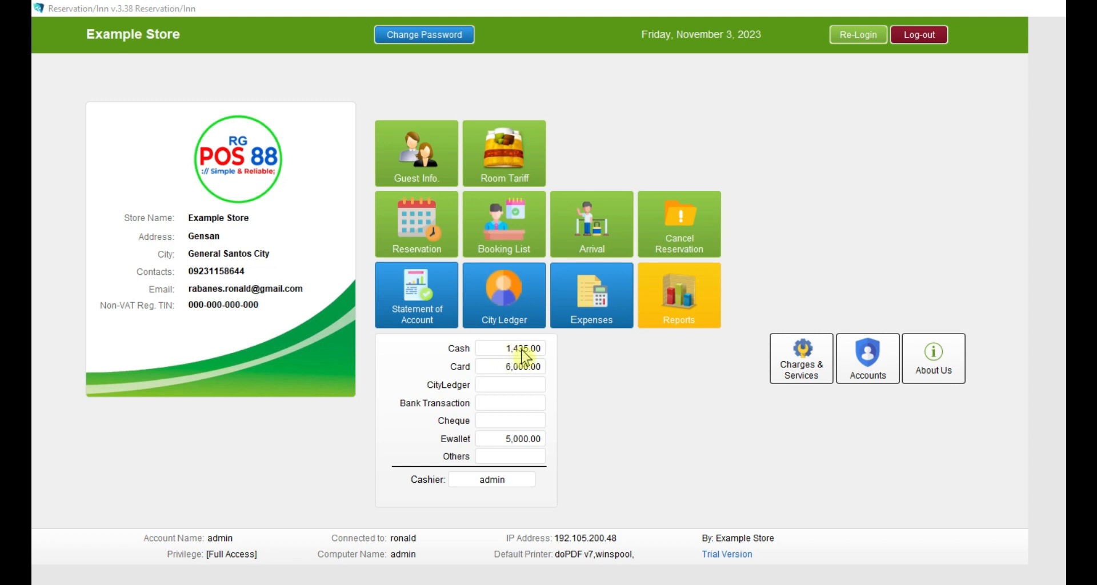
# Open the Cashier End Shift / Close Drawer page from Reservation and review the admin cashier's listed charges and payments.
pyautogui.click(504, 372)
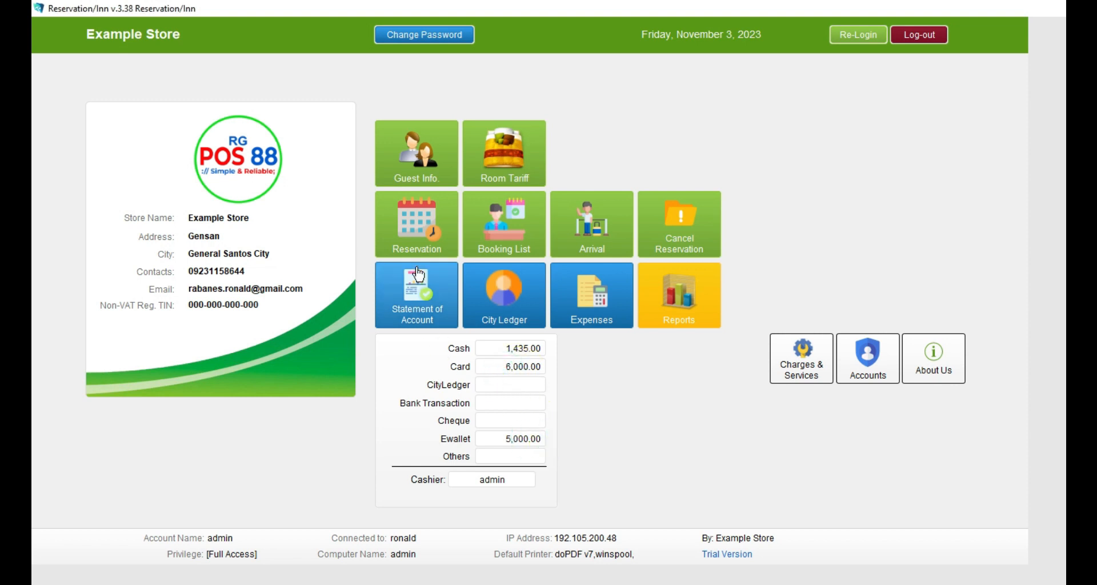
pyautogui.click(434, 238)
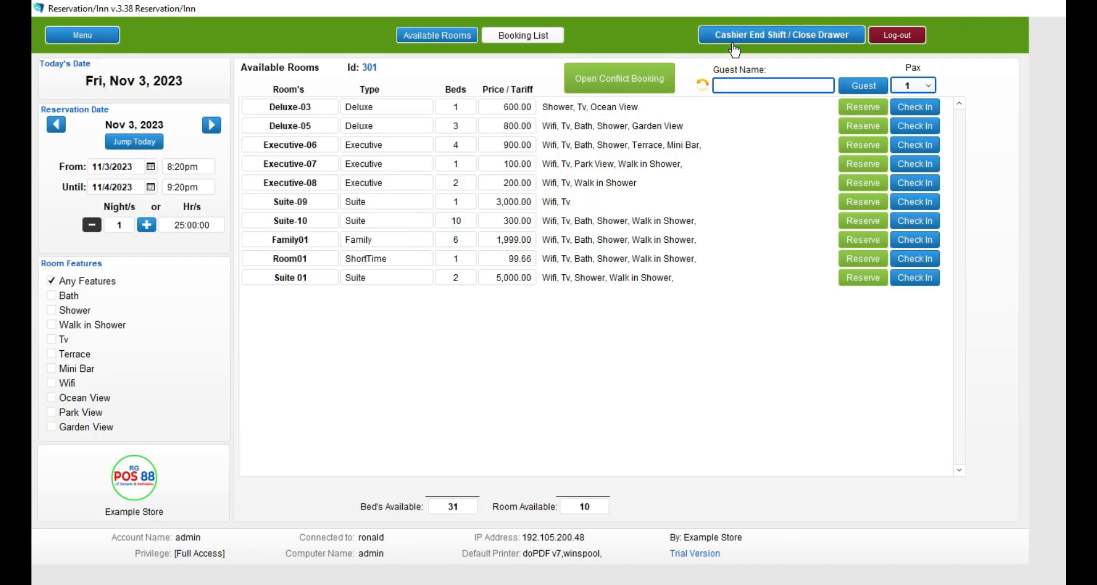
pyautogui.click(767, 45)
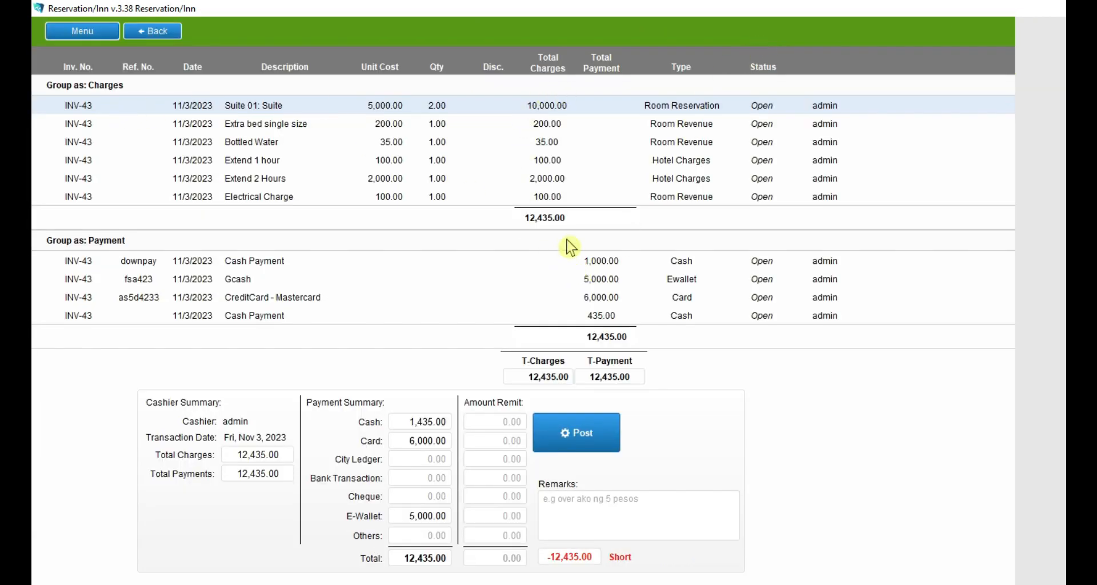
pyautogui.click(560, 197)
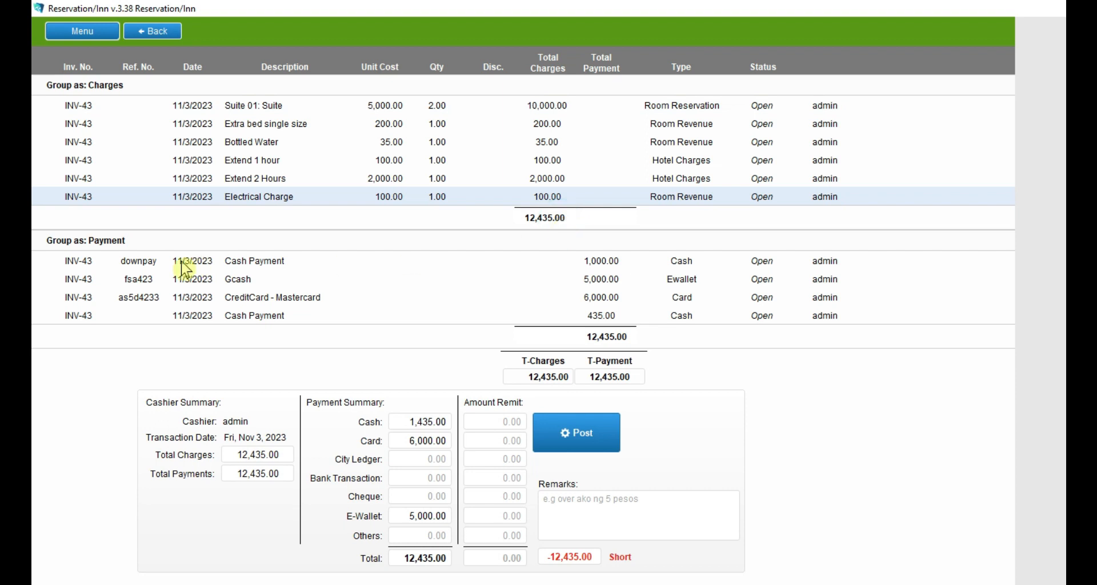
pyautogui.click(621, 337)
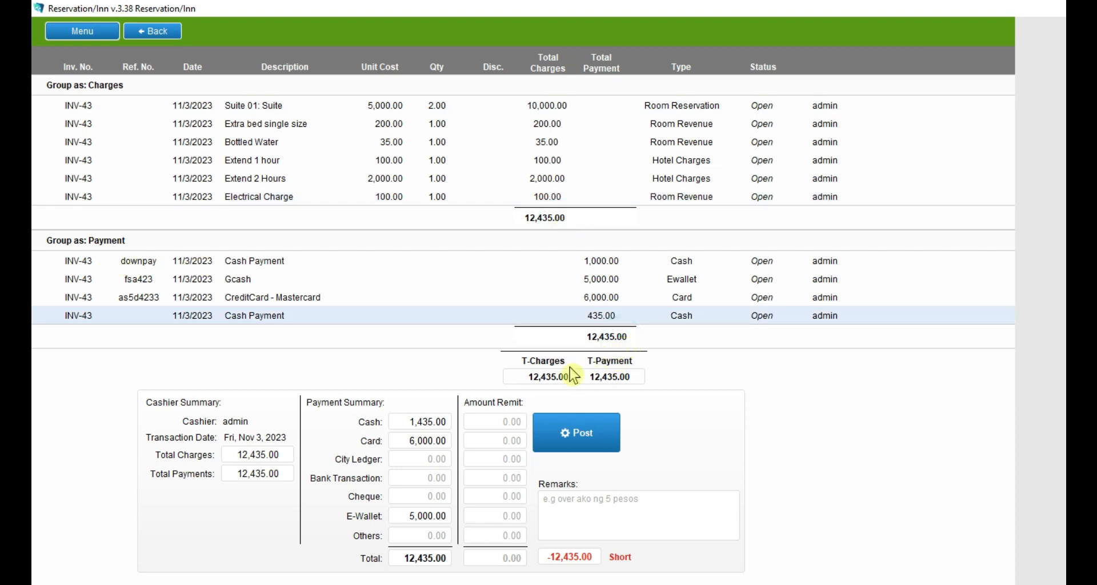
# Enter the remitted amounts as 1,435 for cash, 6,000 for card and 6,000 for e-wallet.
pyautogui.click(483, 424)
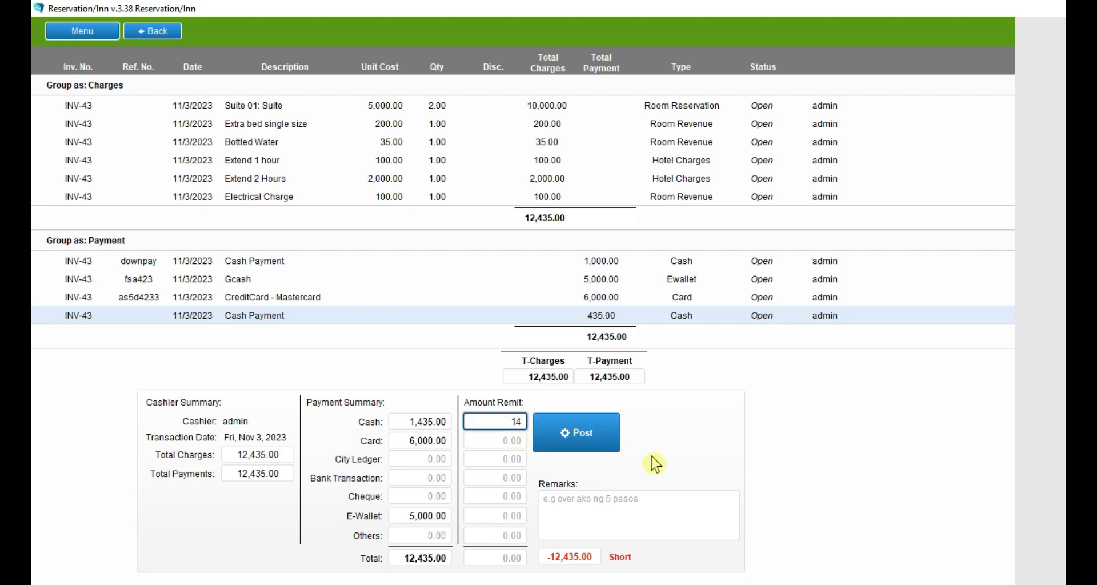
pyautogui.write('1,435')
pyautogui.press('Tab')
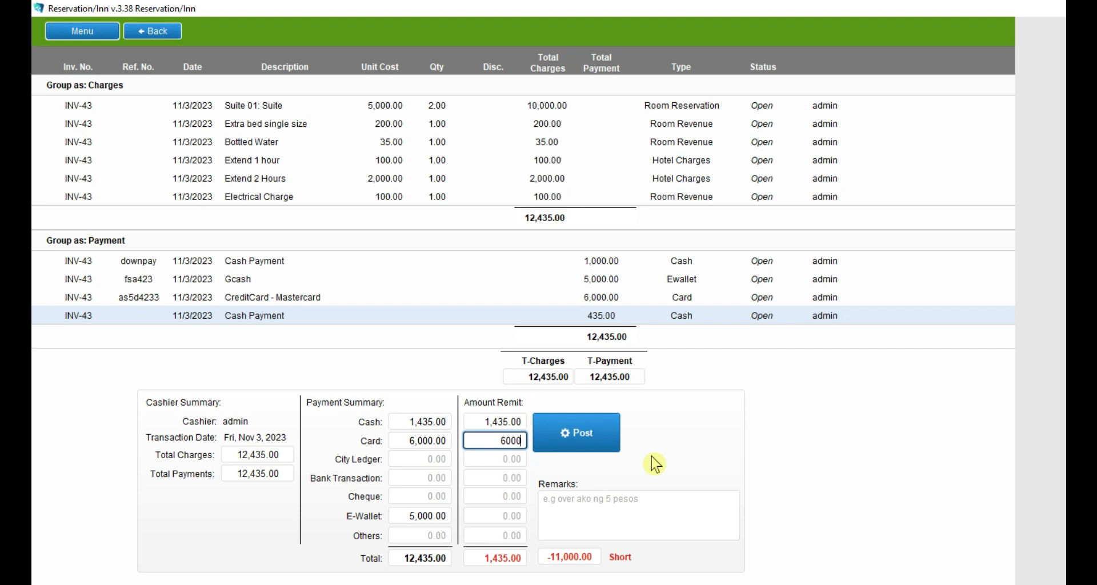
pyautogui.press('Tab')
pyautogui.click(509, 515)
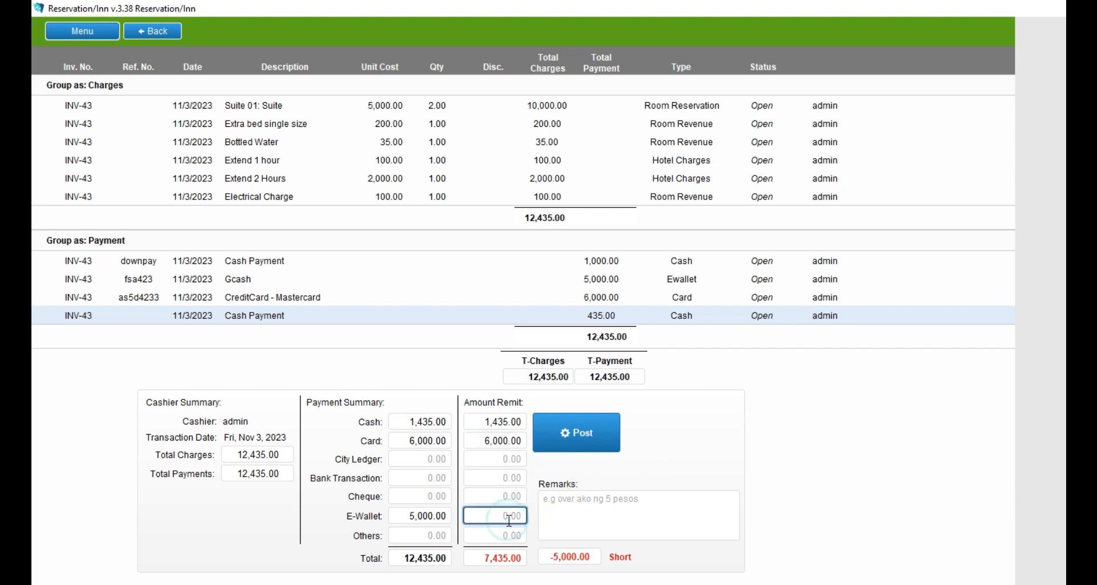
pyautogui.write('6000')
pyautogui.press('Tab')
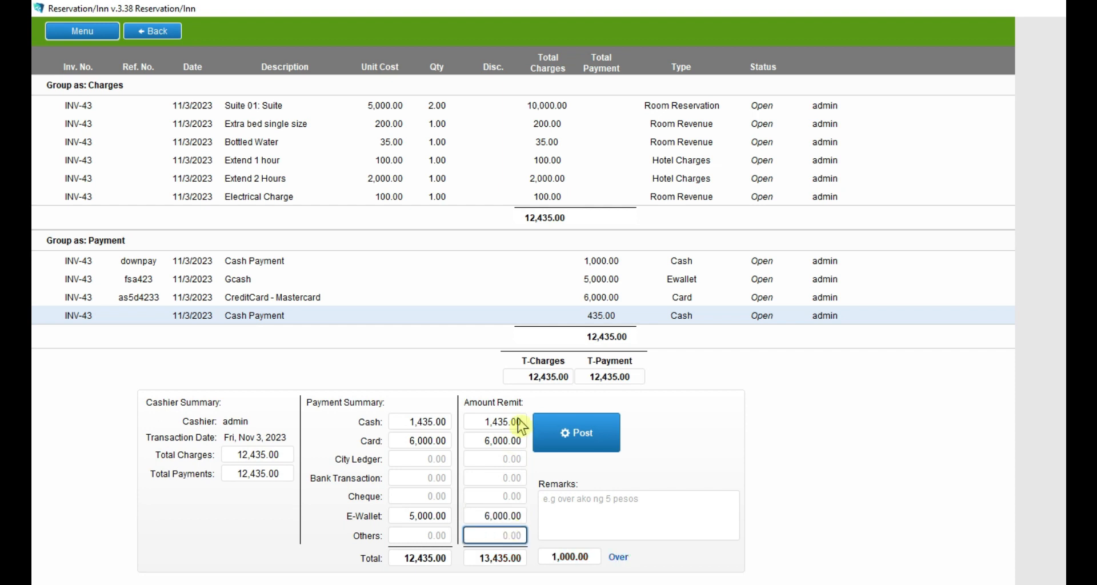
# Change the remitted cash amount to 1,430 and the remitted e-wallet amount to 5,000.
pyautogui.click(486, 424)
pyautogui.write('1,4')
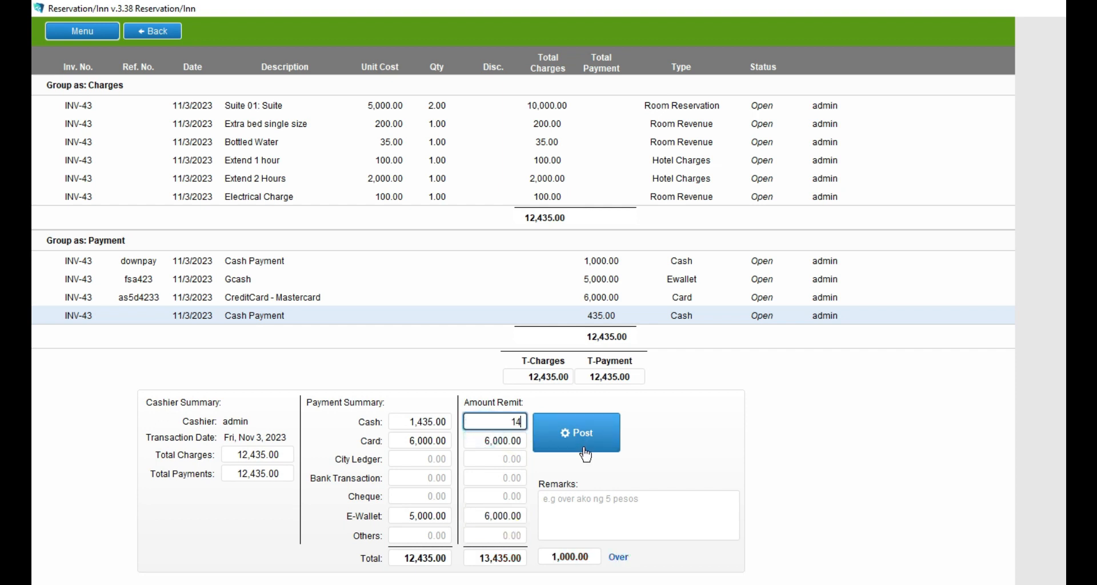
pyautogui.write('30')
pyautogui.press('Tab')
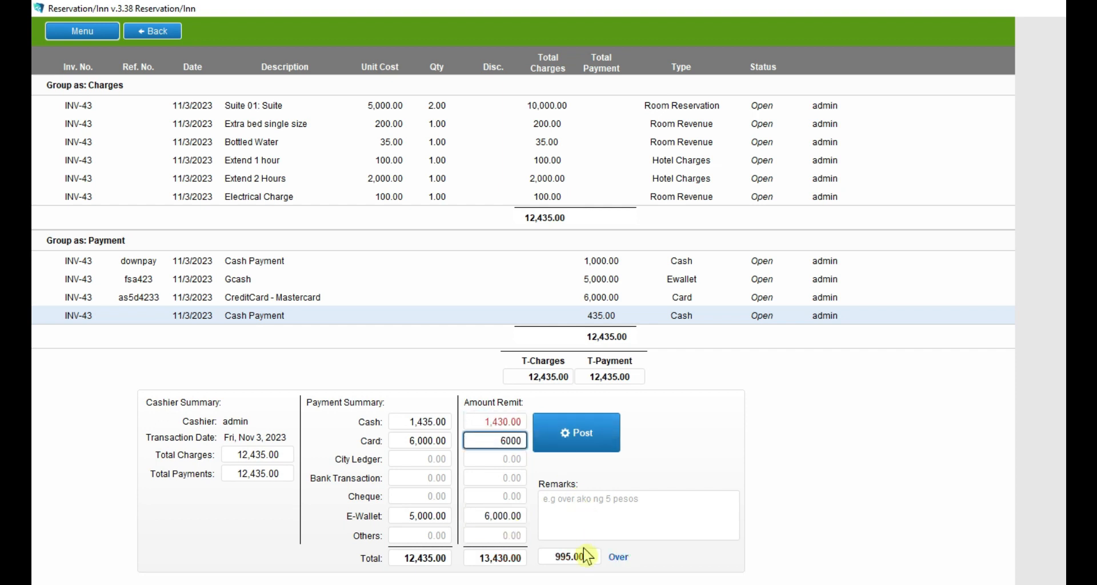
pyautogui.click(507, 421)
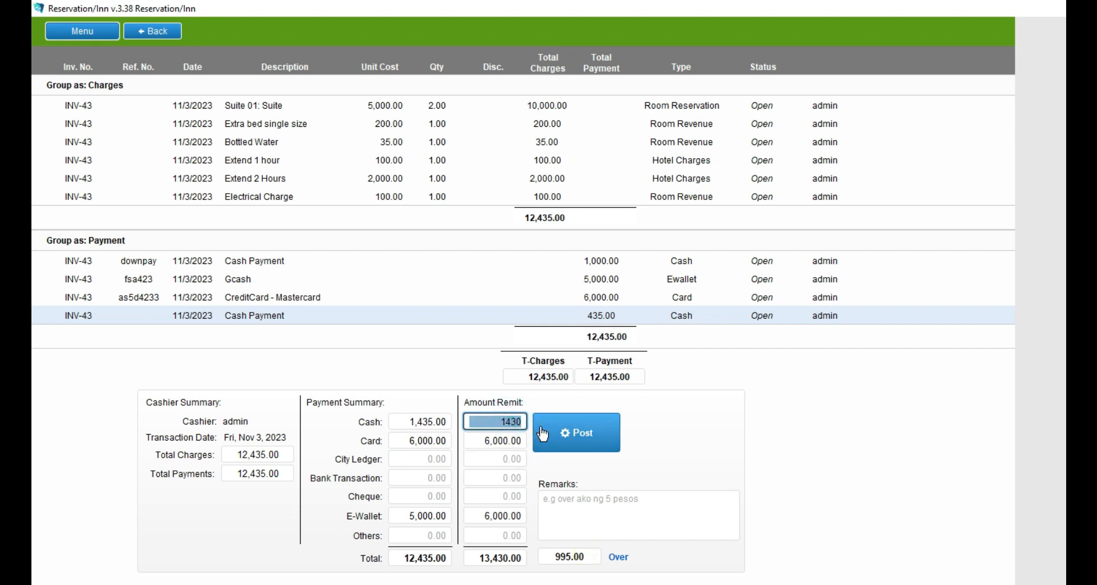
pyautogui.click(506, 440)
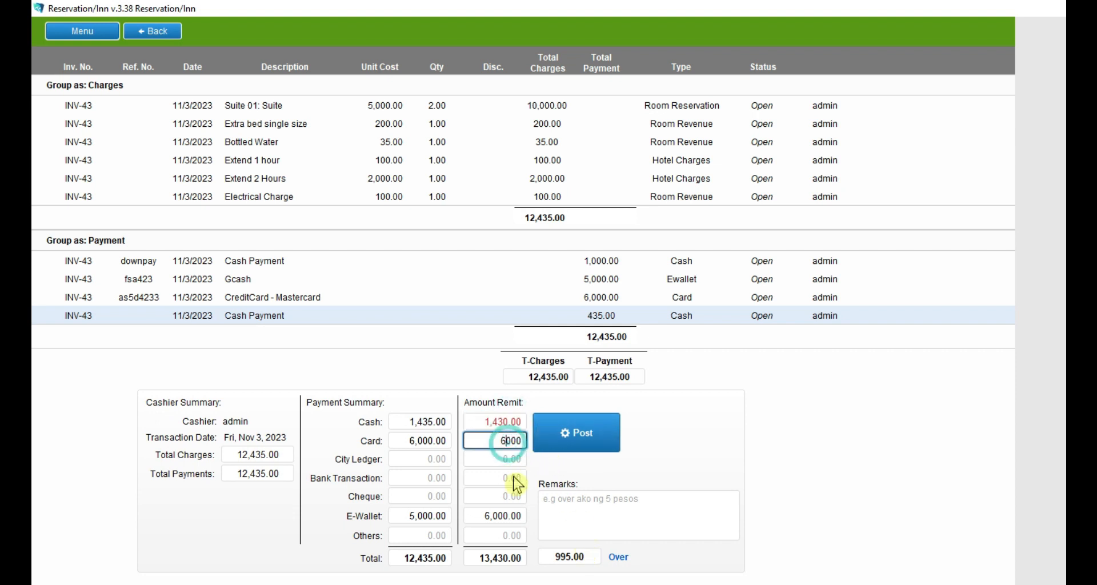
pyautogui.click(516, 517)
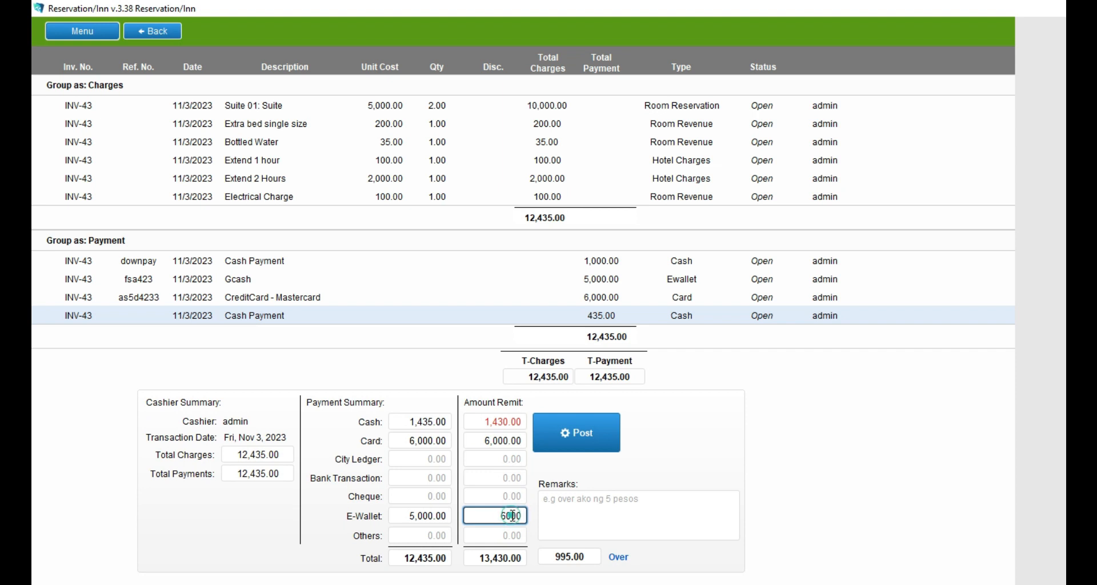
pyautogui.doubleClick(512, 516)
pyautogui.write('50')
pyautogui.press('Tab')
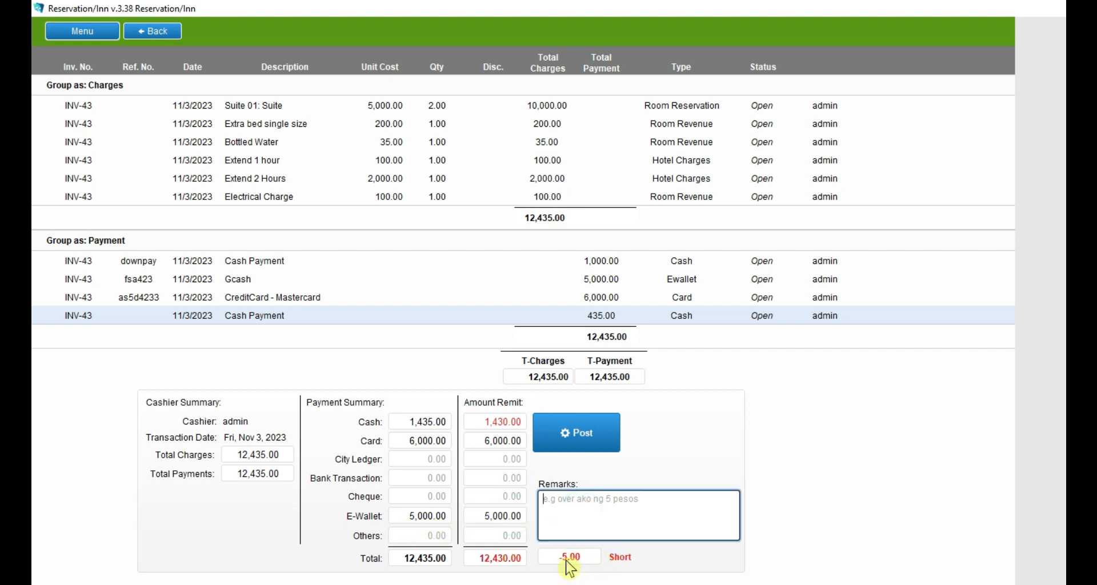
# Add the remark "over change" to the end-shift remittance and post the transaction.
pyautogui.click(582, 524)
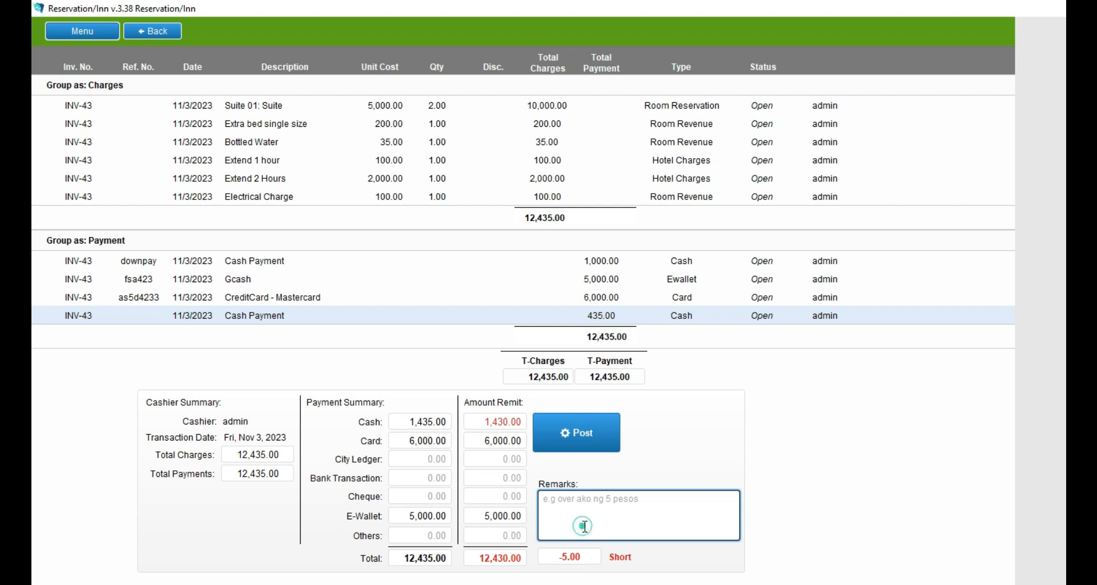
pyautogui.click(639, 507)
pyautogui.write('over change')
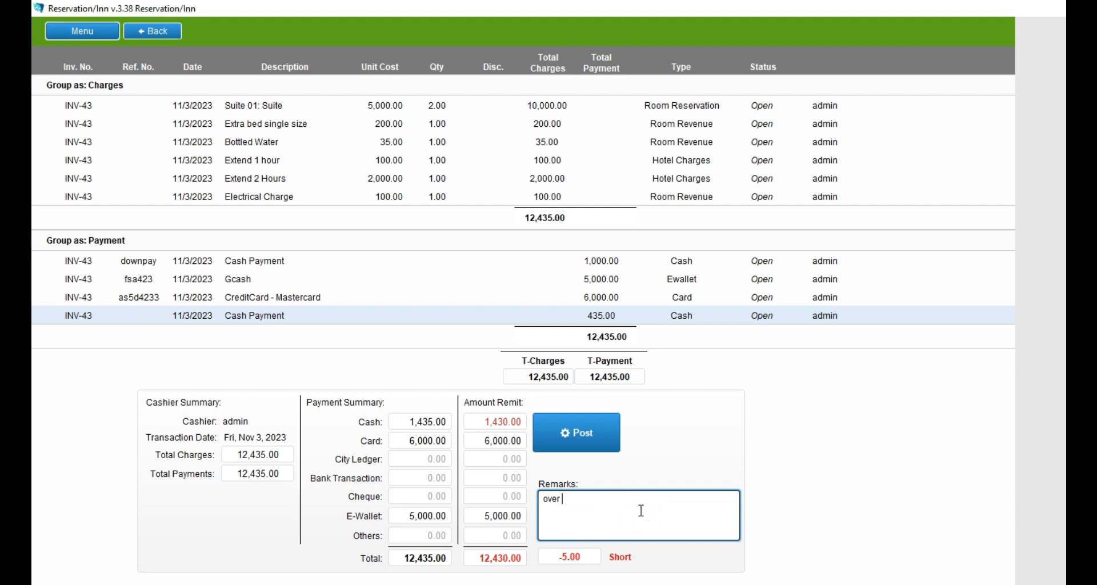
pyautogui.press('Tab')
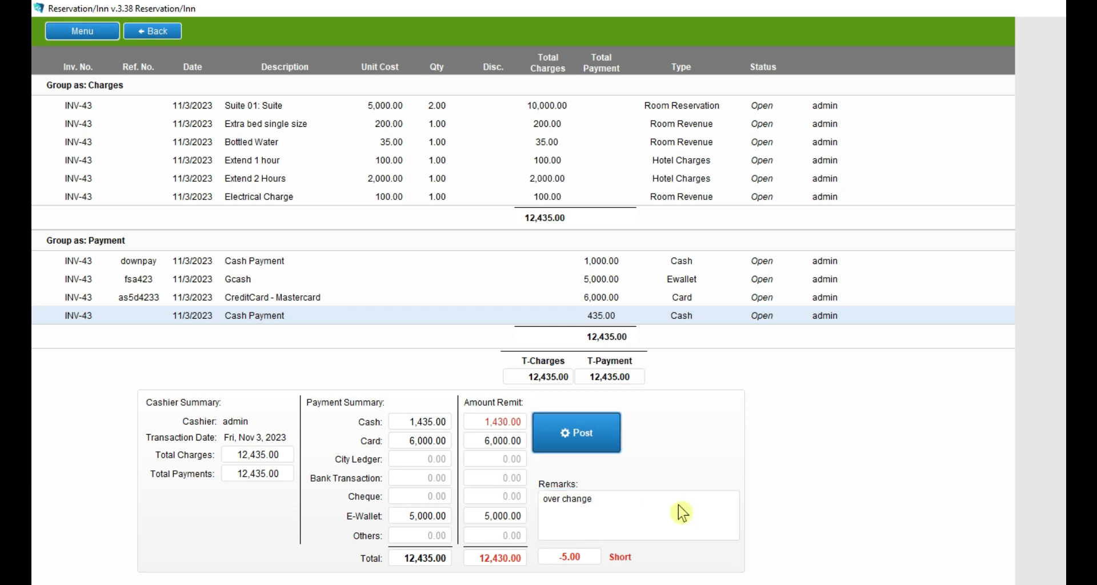
pyautogui.doubleClick(677, 506)
pyautogui.click(654, 515)
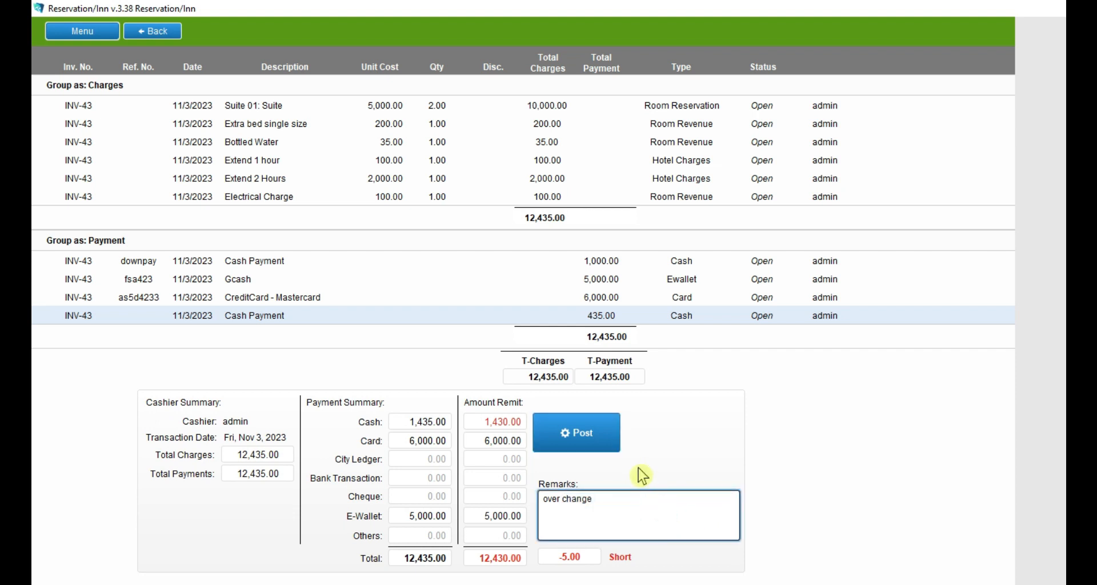
pyautogui.click(605, 432)
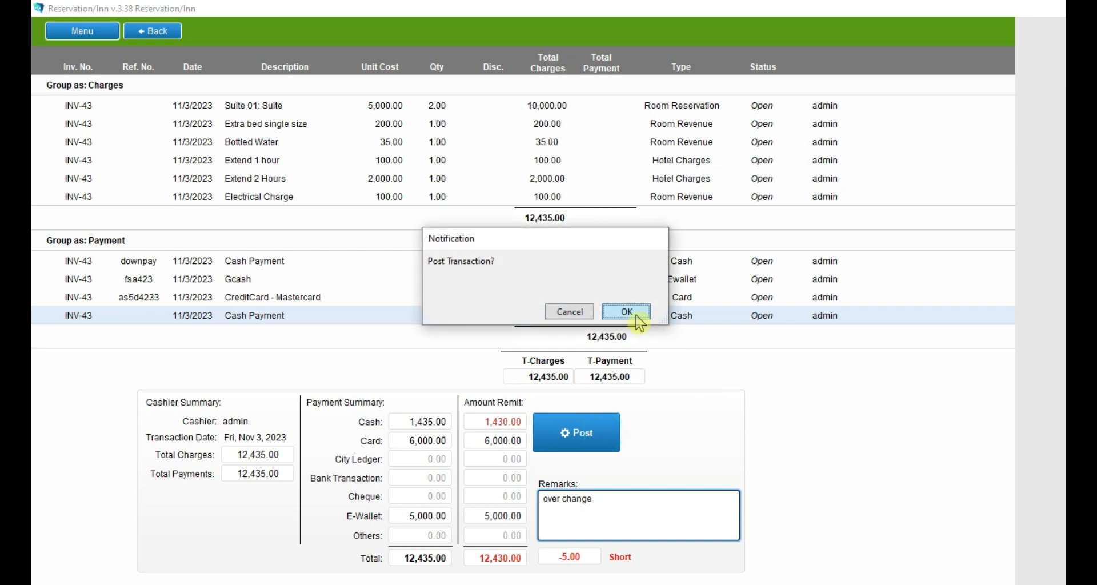
pyautogui.click(627, 310)
pyautogui.click(628, 310)
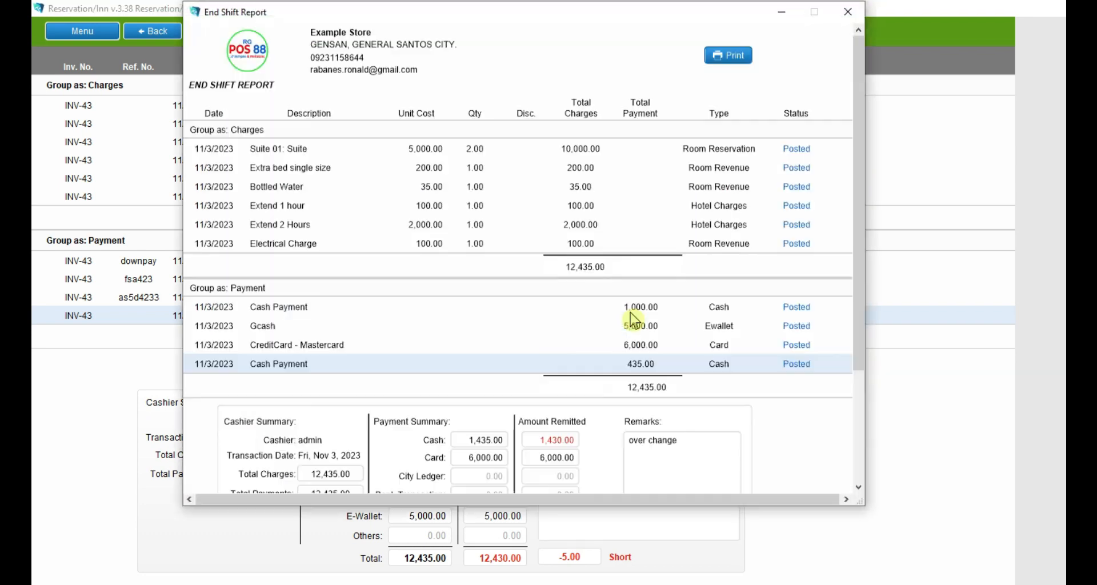
# Look through the End Shift Report, close it, and check the cashier's payment totals on the main menu.
pyautogui.scroll(-3, 800, 311)
pyautogui.scroll(3, 647, 321)
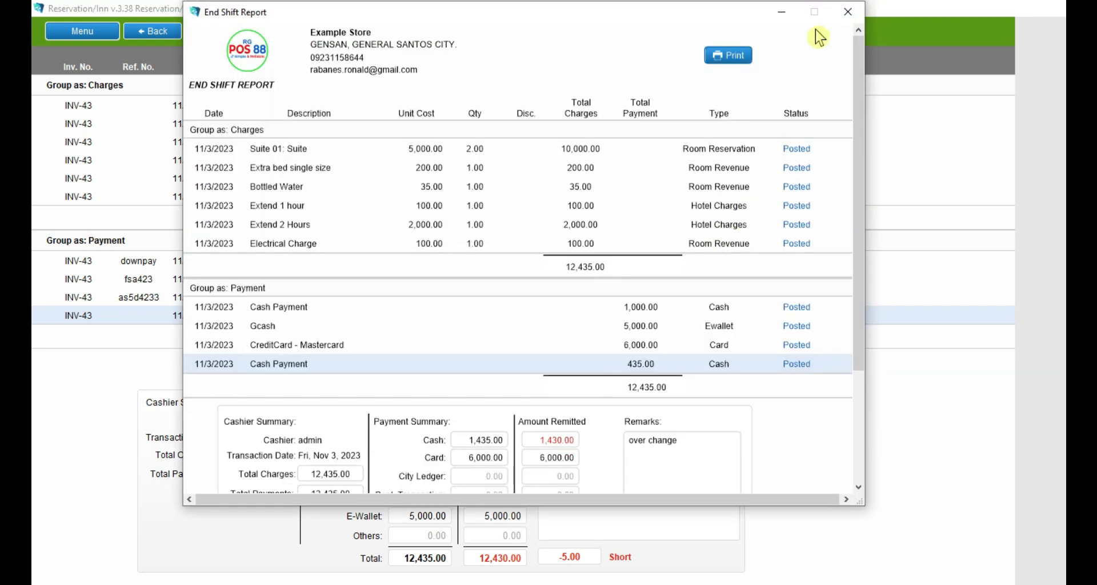
pyautogui.click(847, 11)
pyautogui.click(72, 36)
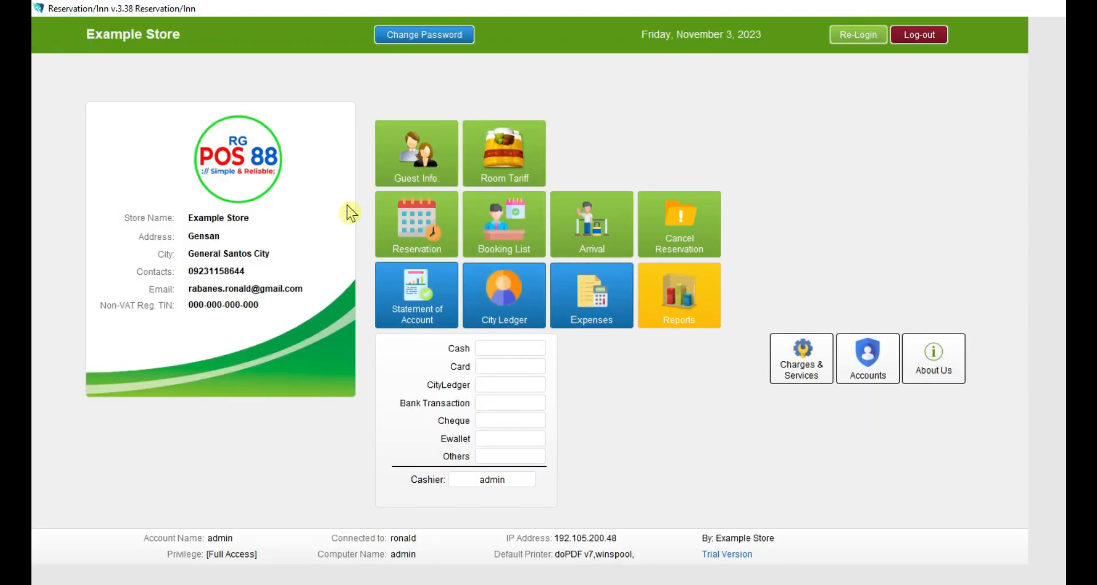
pyautogui.click(510, 373)
pyautogui.click(505, 417)
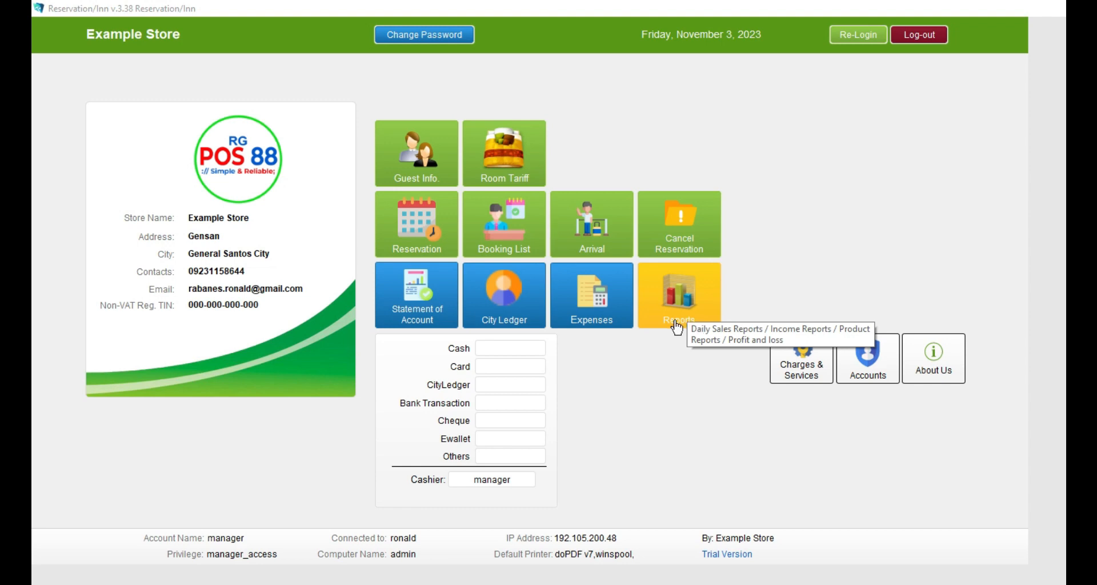
# Open the Cashier End Shift Reports and sort the records by date with the newest first.
pyautogui.click(679, 325)
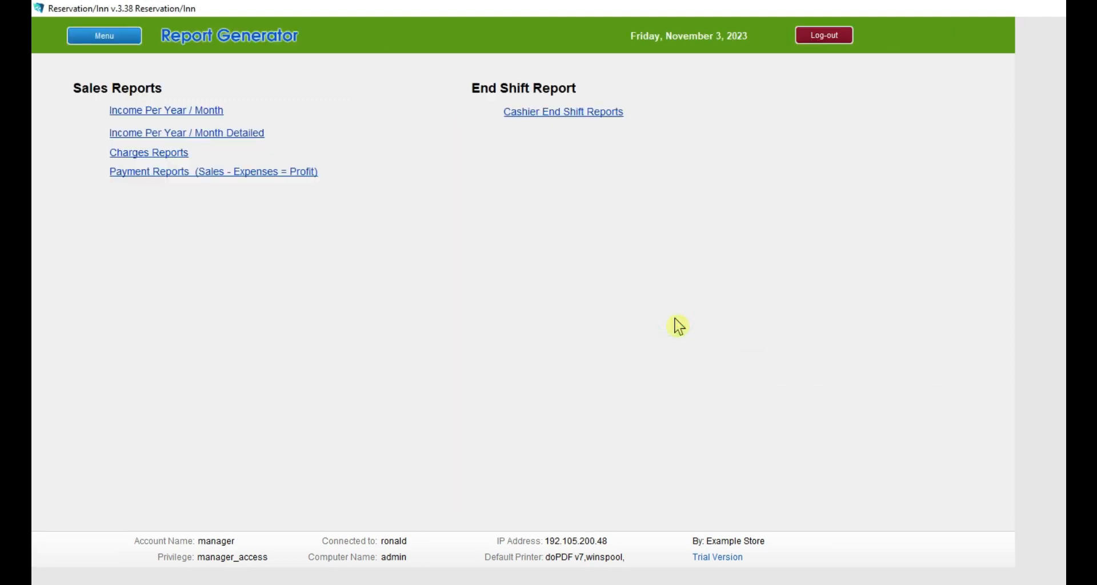
pyautogui.click(562, 114)
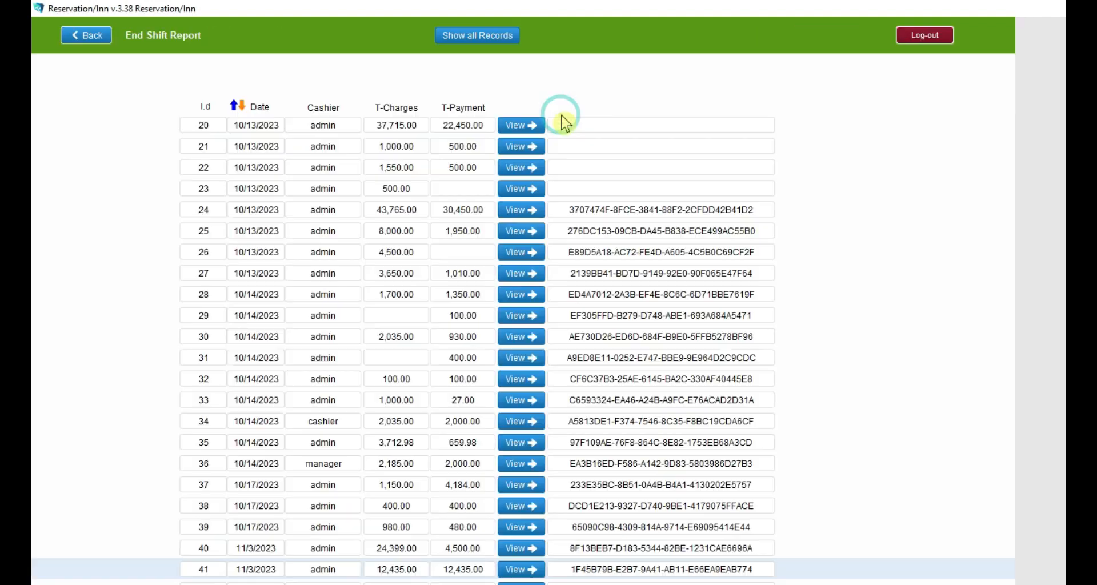
pyautogui.click(237, 109)
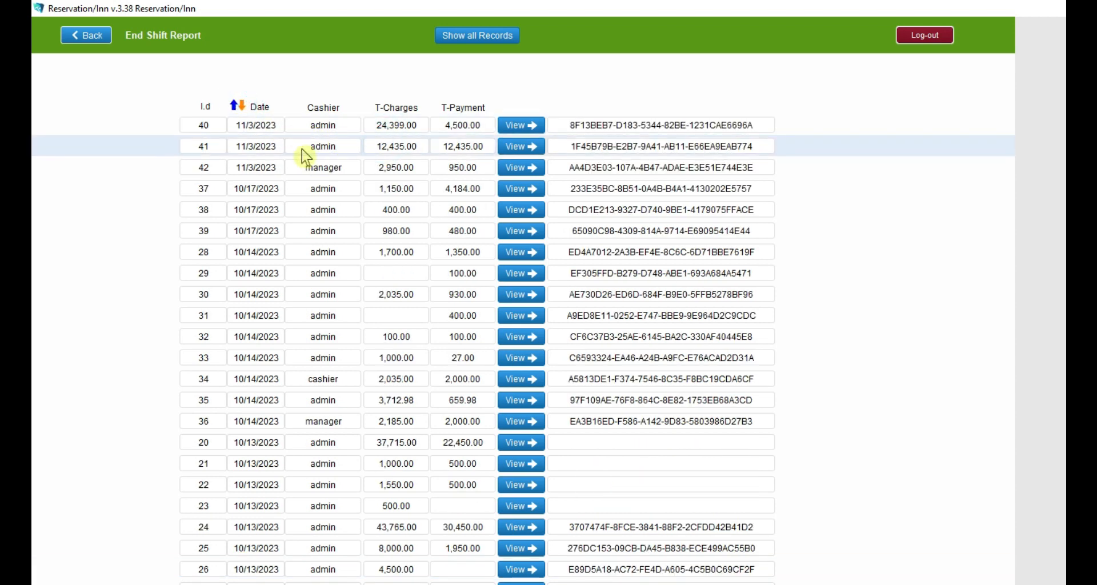
# Open admin's 11/3/2023 end-shift record with I.d 41 and review its charges, payments, remitted amounts, remarks and remittance difference.
pyautogui.click(265, 149)
pyautogui.click(410, 147)
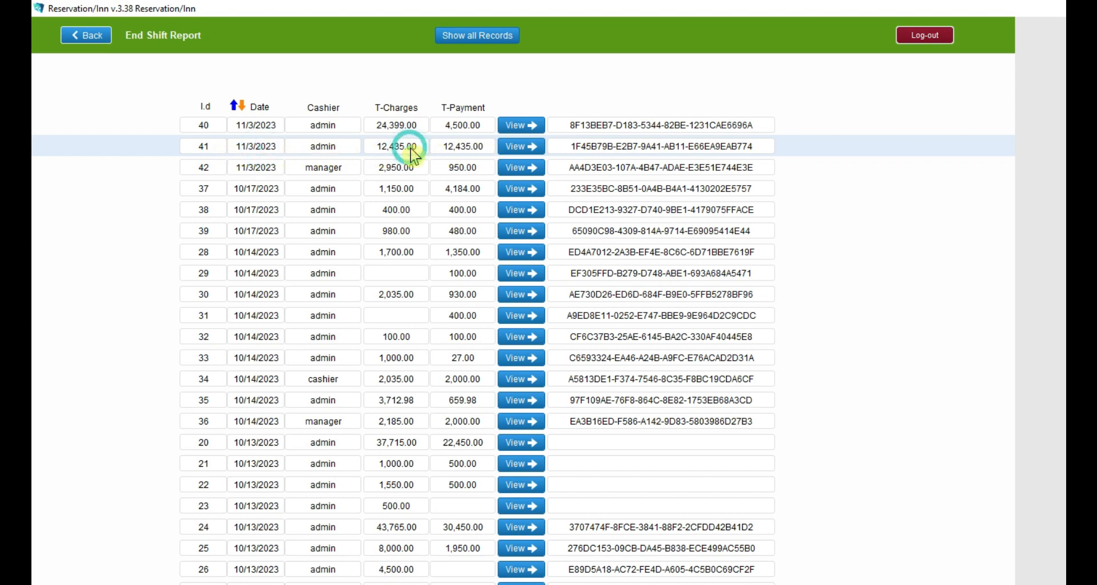
pyautogui.click(516, 149)
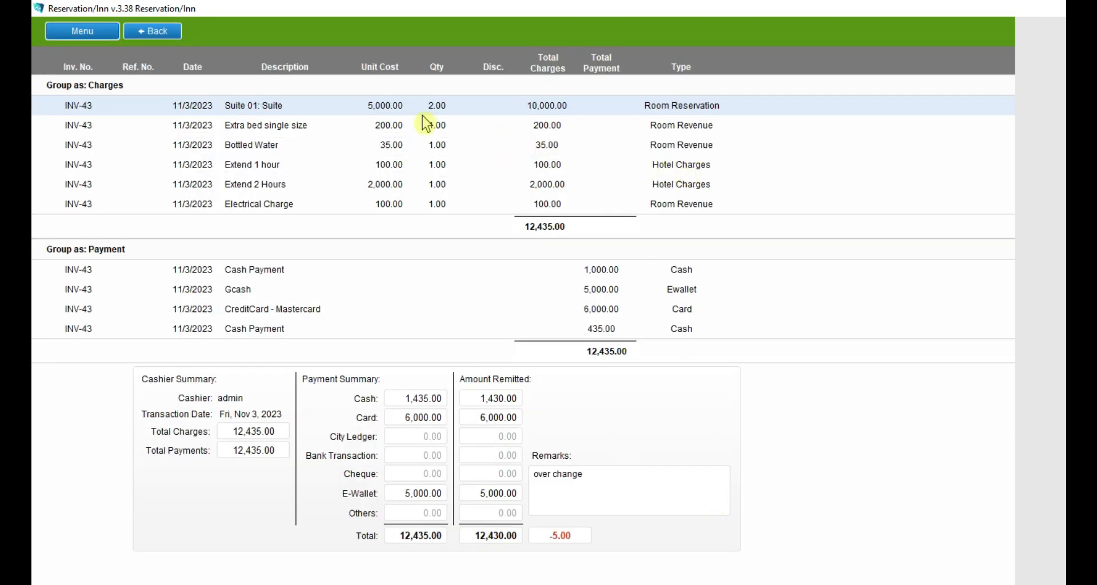
pyautogui.click(437, 175)
pyautogui.click(448, 227)
pyautogui.click(457, 303)
pyautogui.click(461, 320)
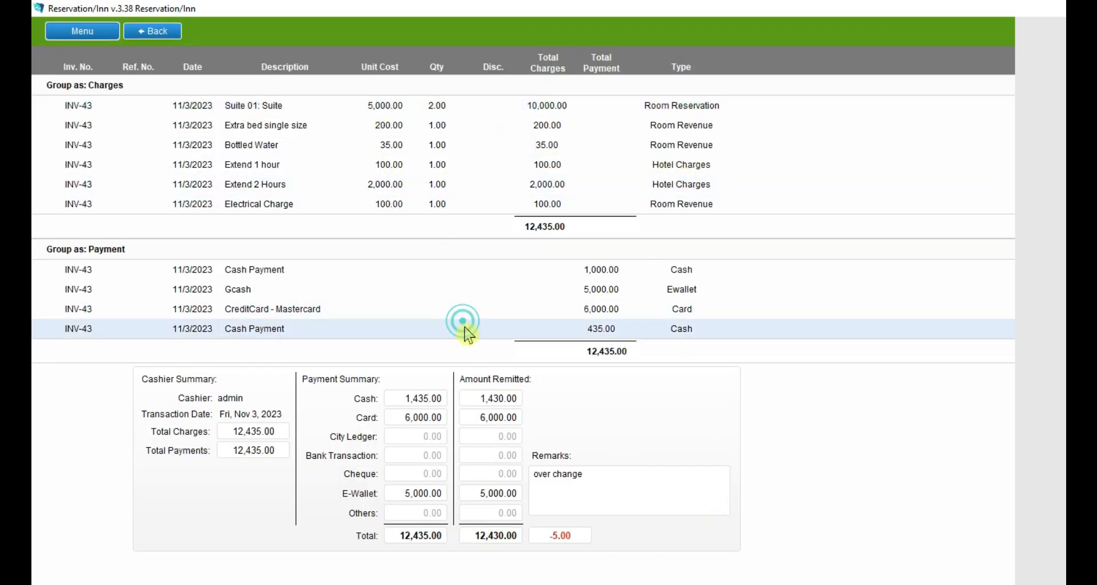
pyautogui.click(583, 476)
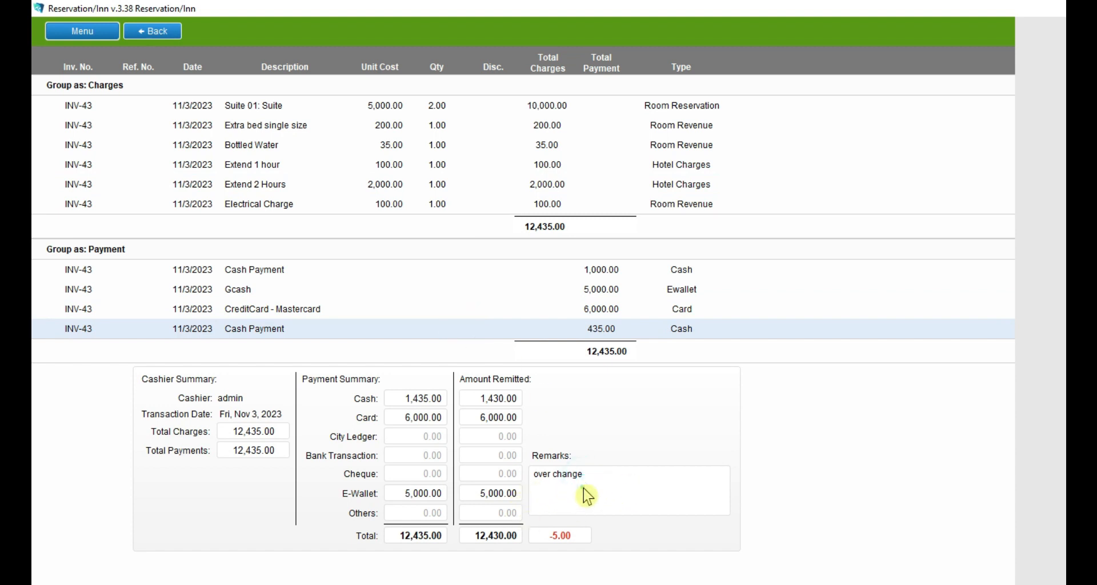
pyautogui.click(566, 535)
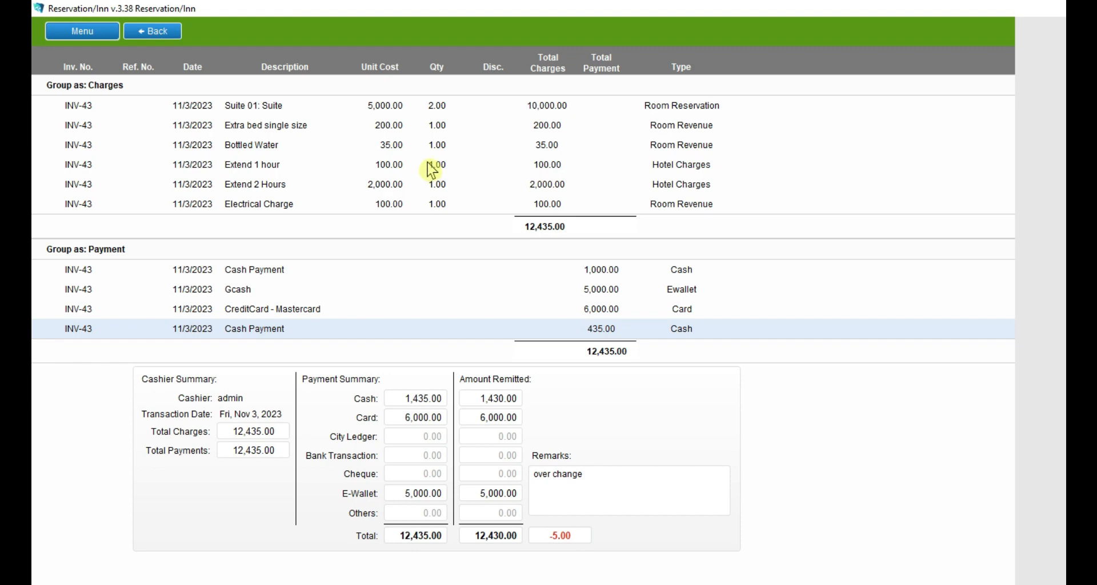
# Close the end-shift record details and the report list, and return to the main menu.
pyautogui.click(153, 31)
pyautogui.click(92, 36)
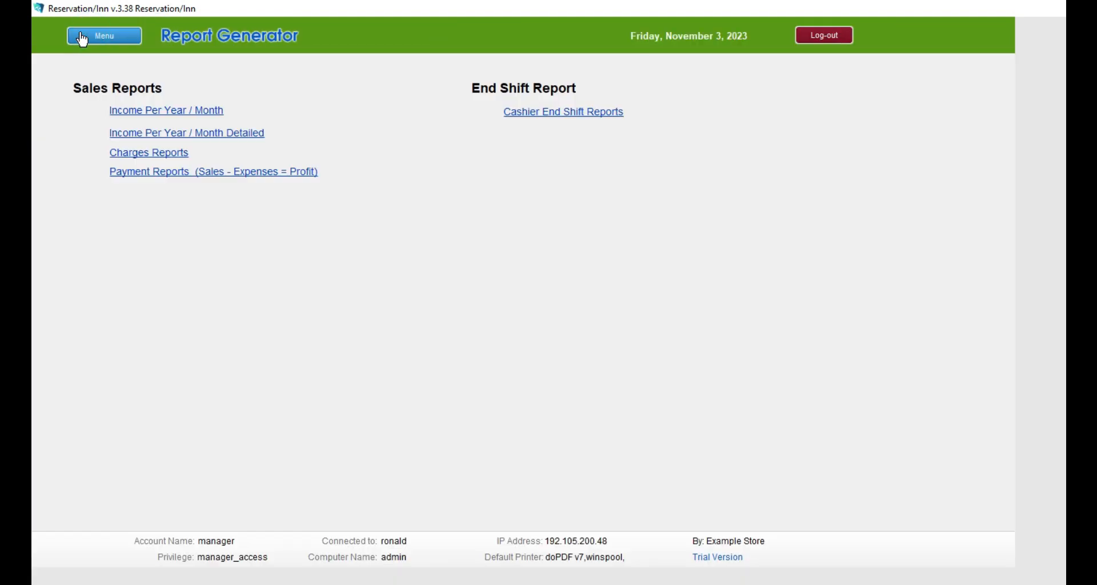
pyautogui.click(82, 37)
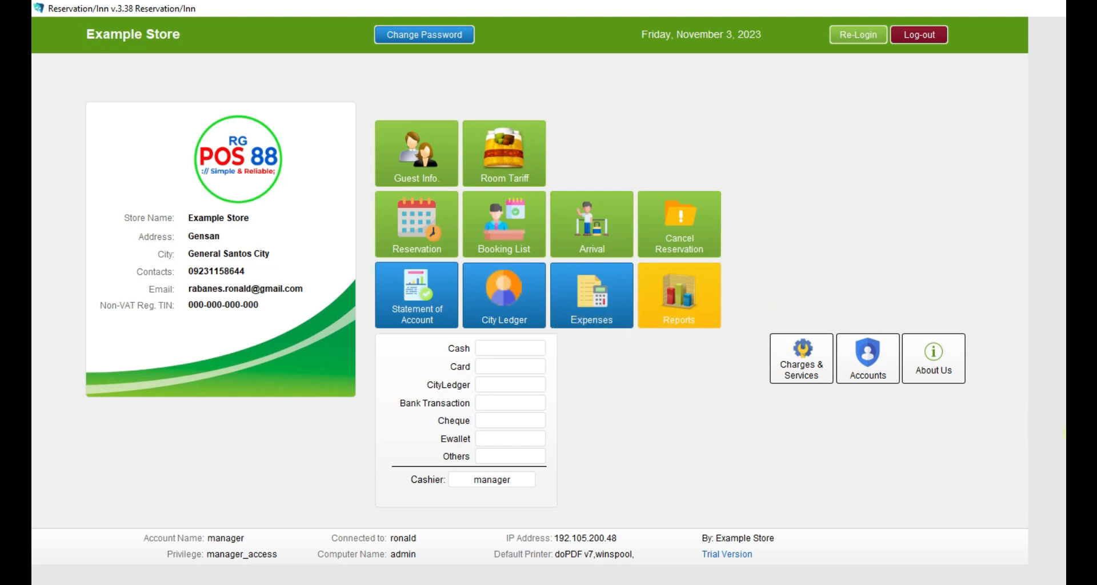